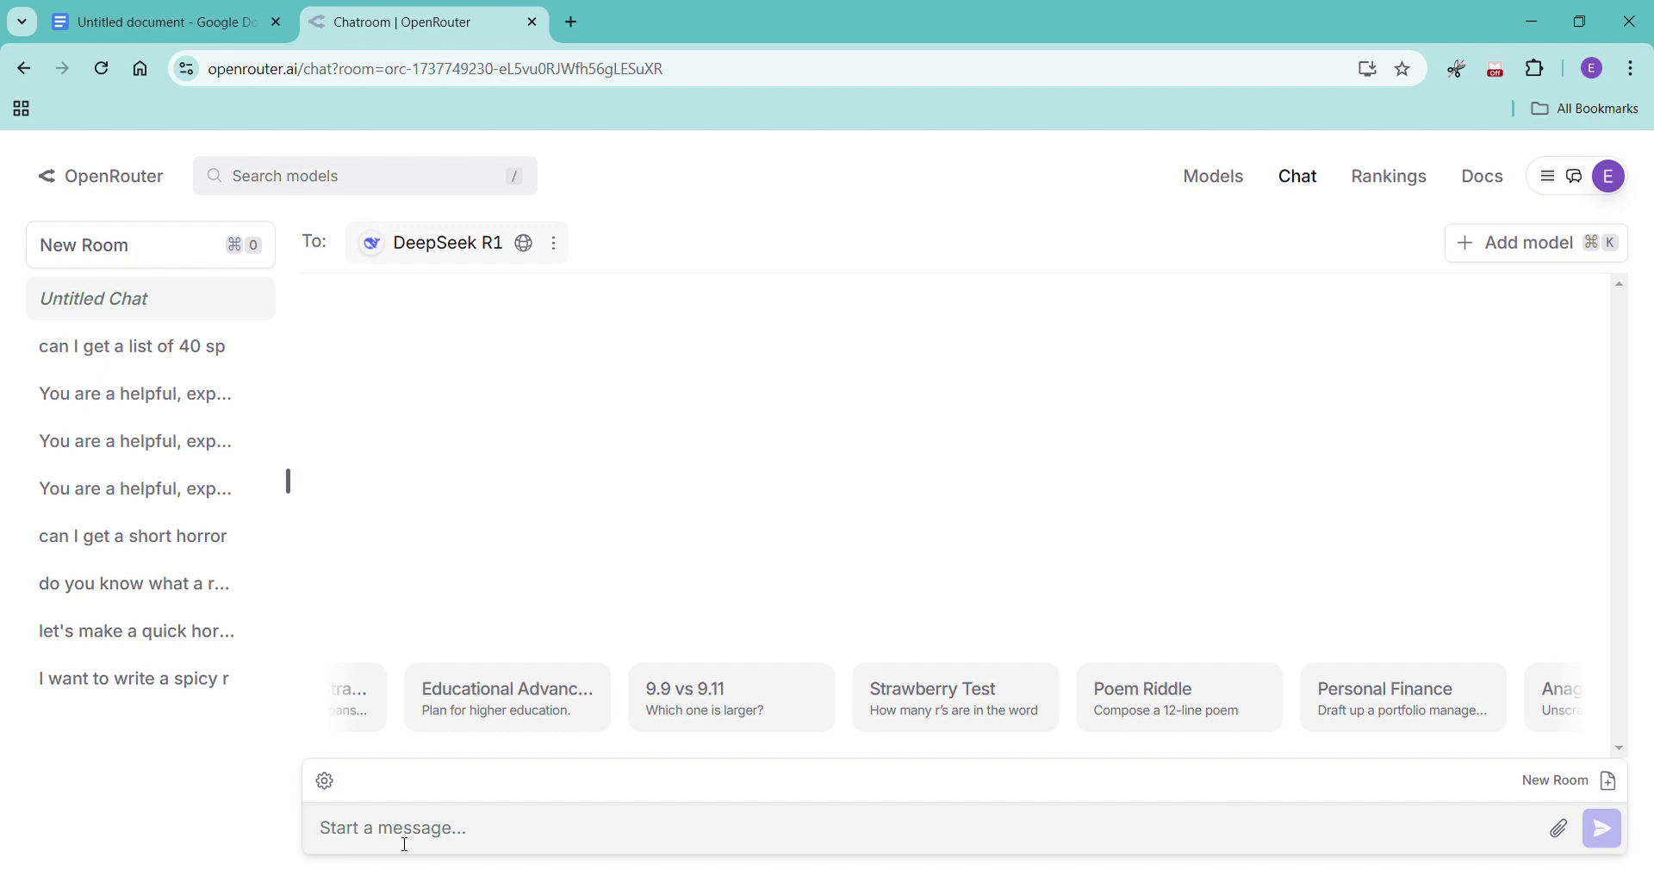
Send DeepSeek R1 the message "hey, I want an outline, 30 chapters for a sci fi novel please".
type("hey,")
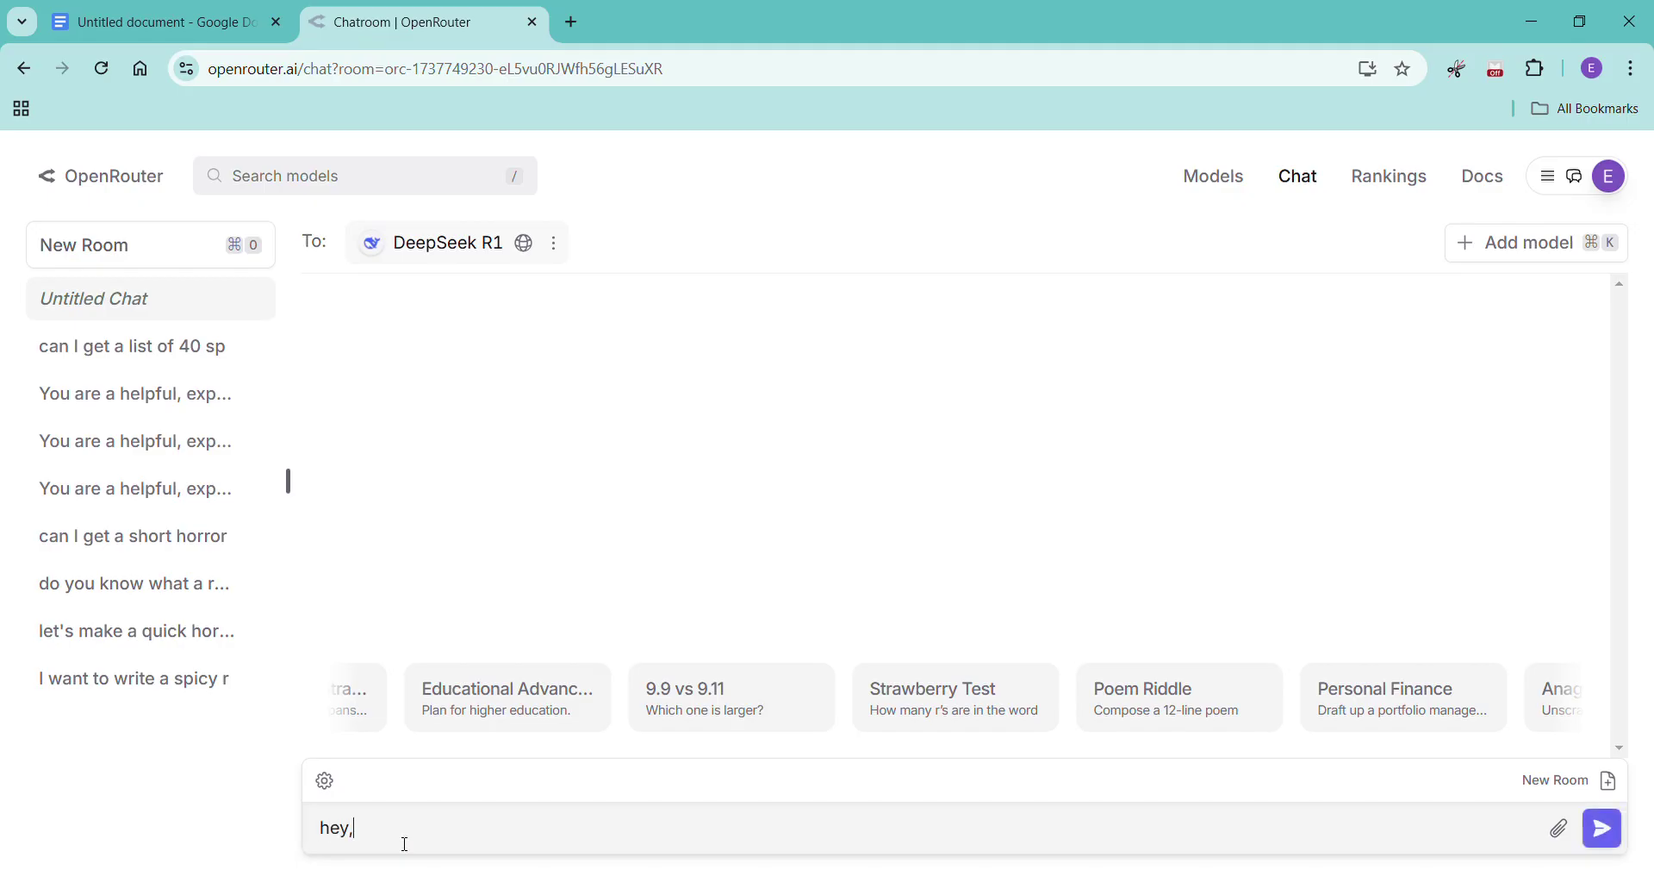
type(" I want an outline, 10 chapters, fo")
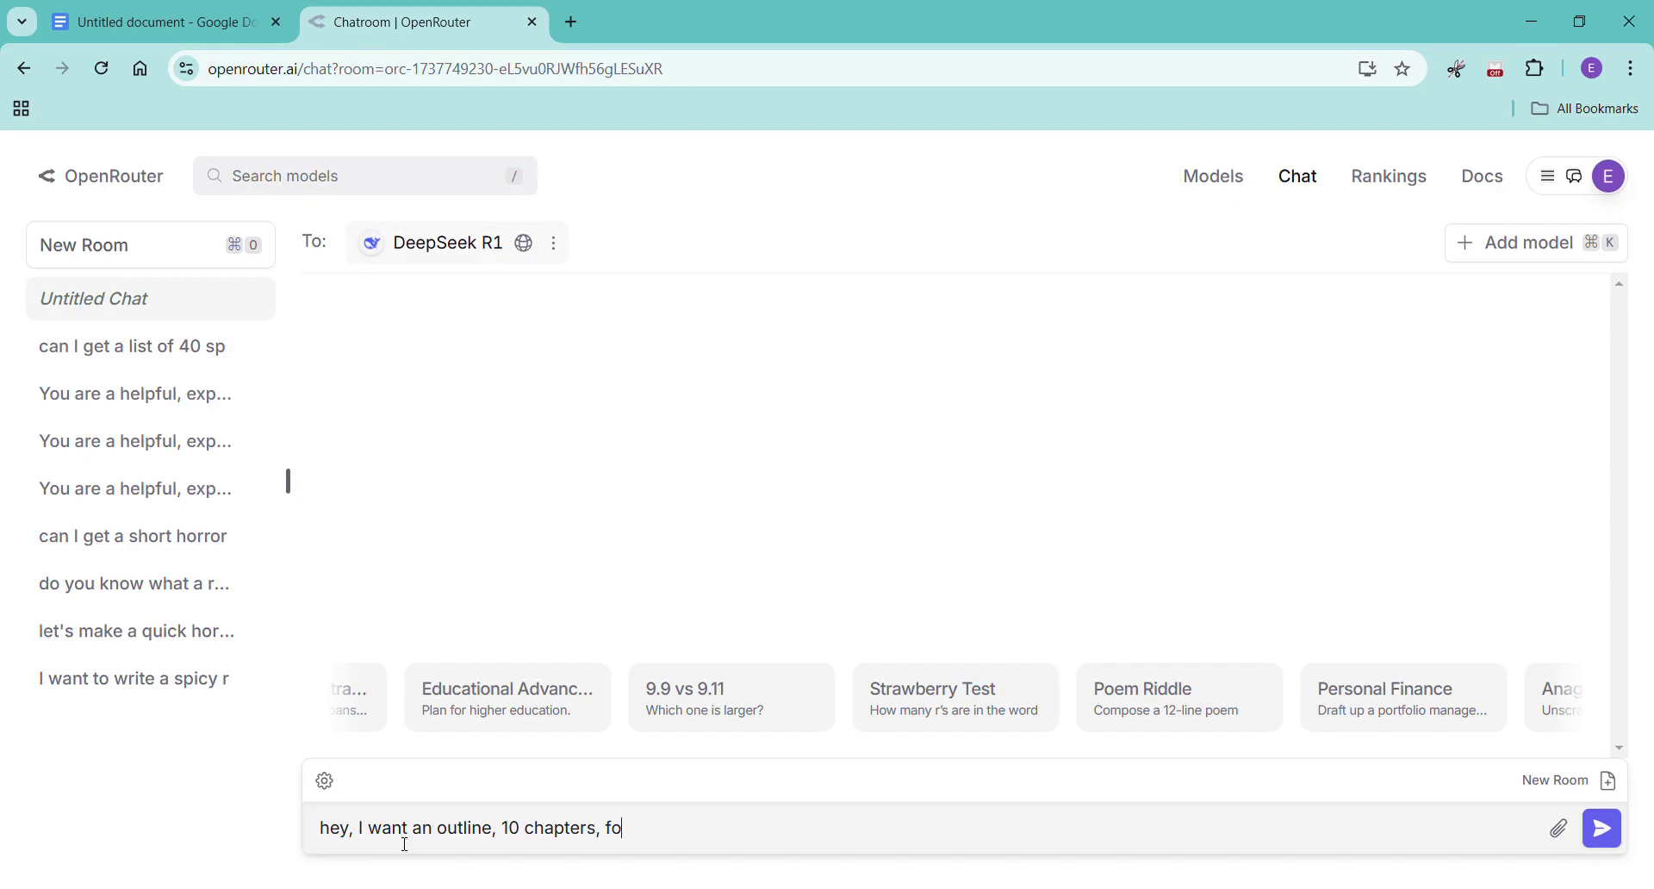
type("r a sci fi novel please")
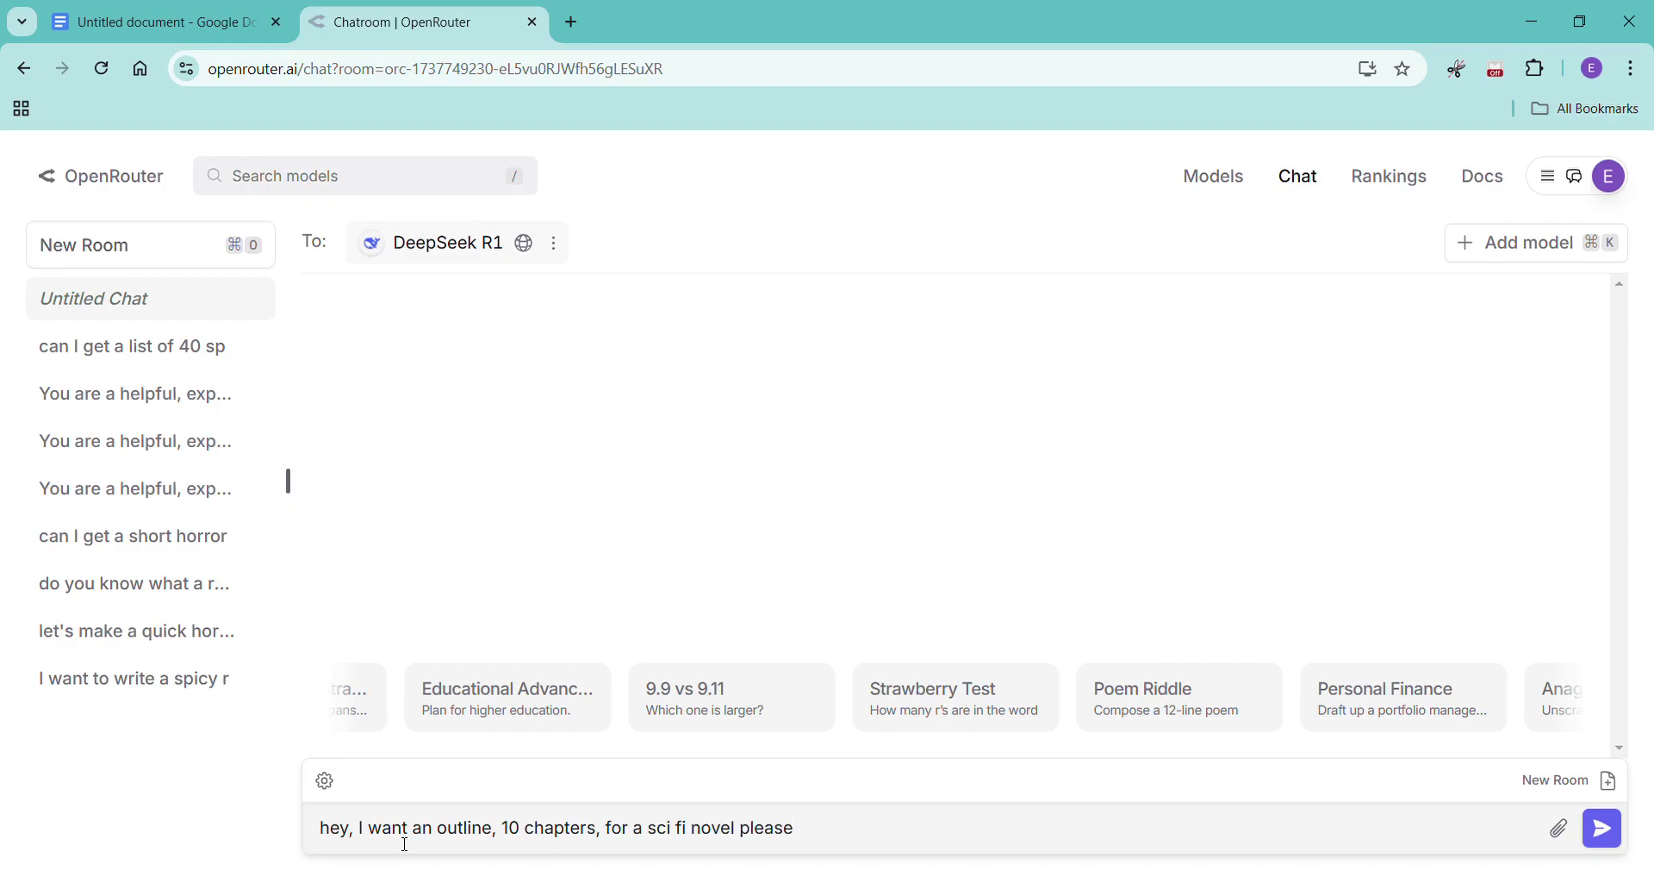
key("BackSpace")
key("BackSpace")
key("BackSpace")
key("BackSpace")
key("BackSpace")
key("BackSpace")
key("BackSpace")
key("BackSpace")
key("BackSpace")
key("BackSpace")
key("BackSpace")
key("BackSpace")
key("BackSpace")
key("BackSpace")
key("BackSpace")
key("BackSpace")
key("BackSpace")
key("BackSpace")
key("BackSpace")
key("BackSpace")
key("BackSpace")
key("BackSpace")
key("BackSpace")
key("BackSpace")
key("BackSpace")
key("BackSpace")
key("BackSpace")
key("BackSpace")
key("BackSpace")
key("BackSpace")
key("BackSpace")
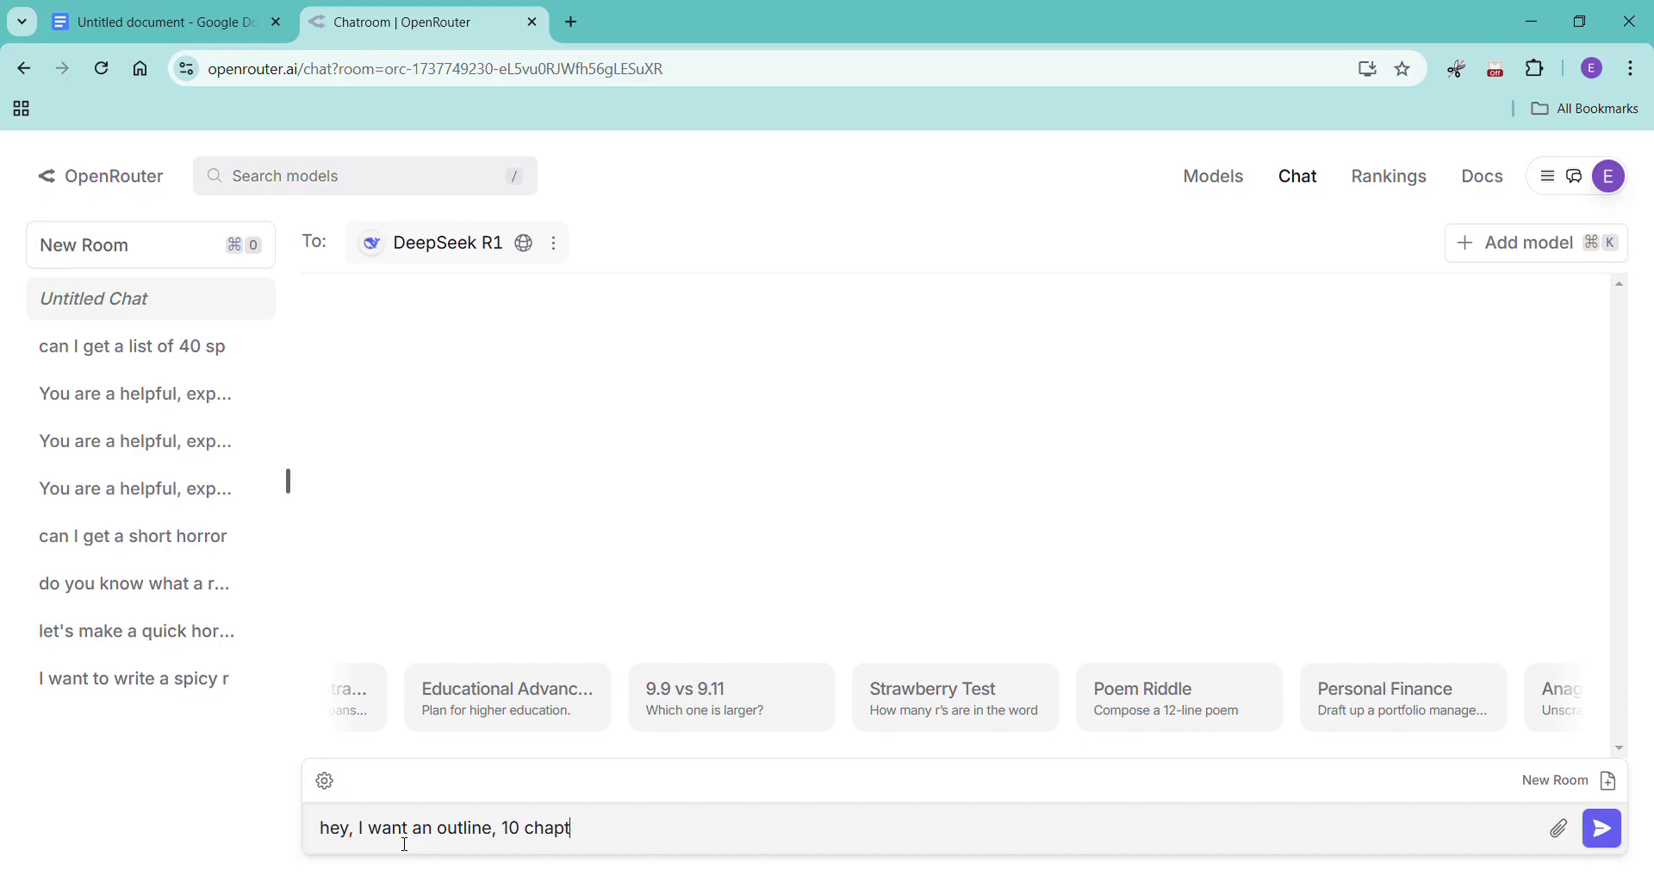
type("30 chapters for a sci fi ")
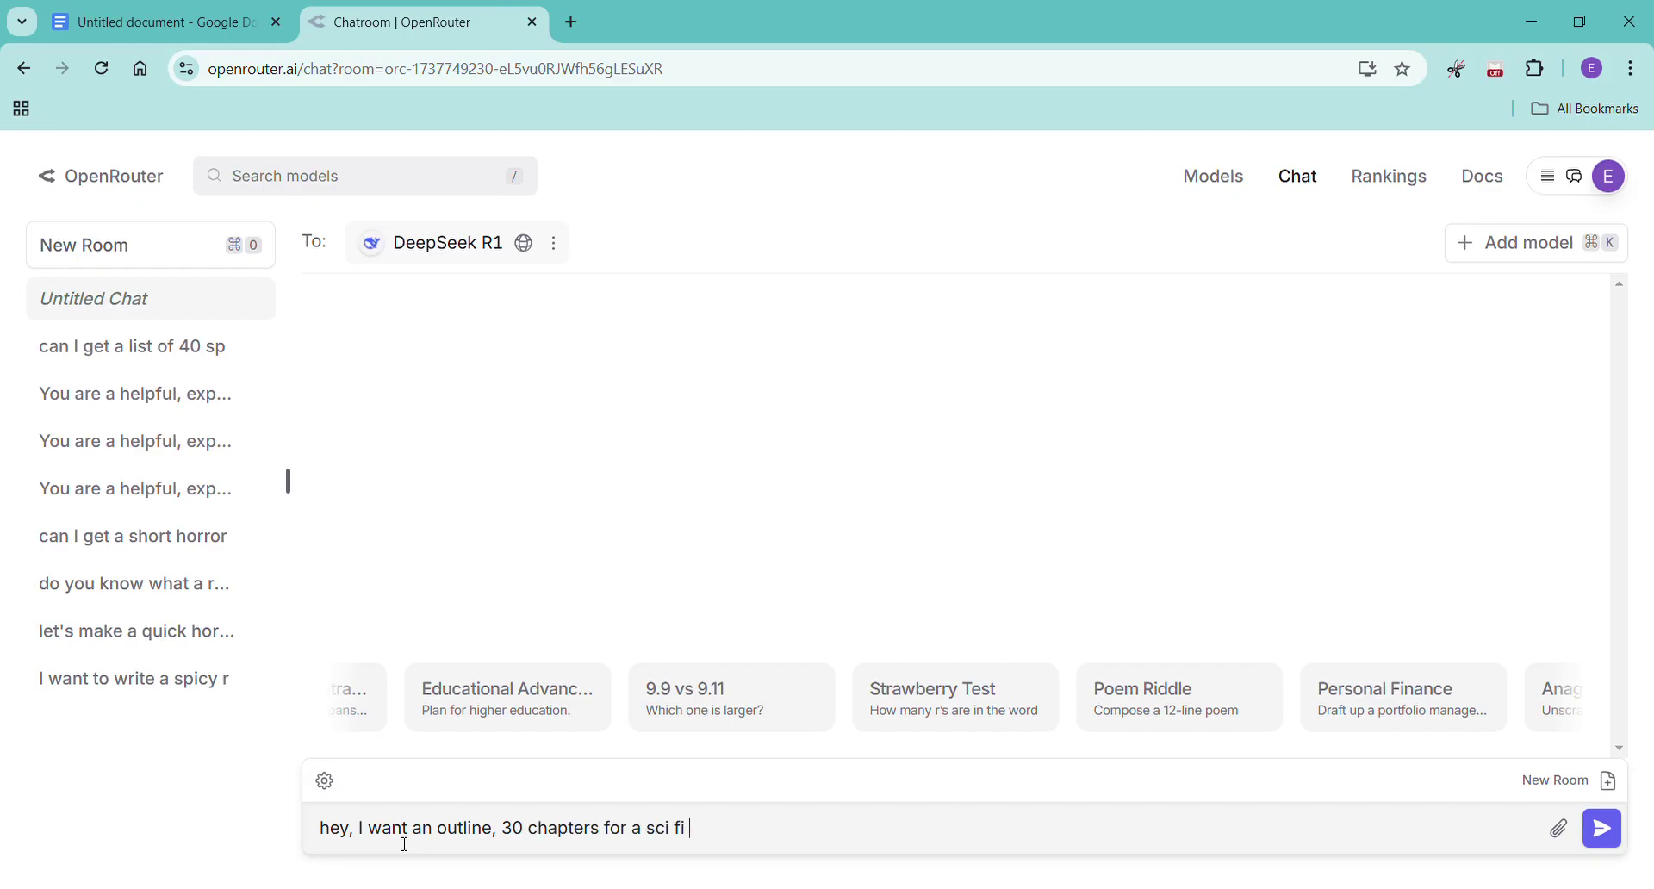
type("novel please")
key("Return")
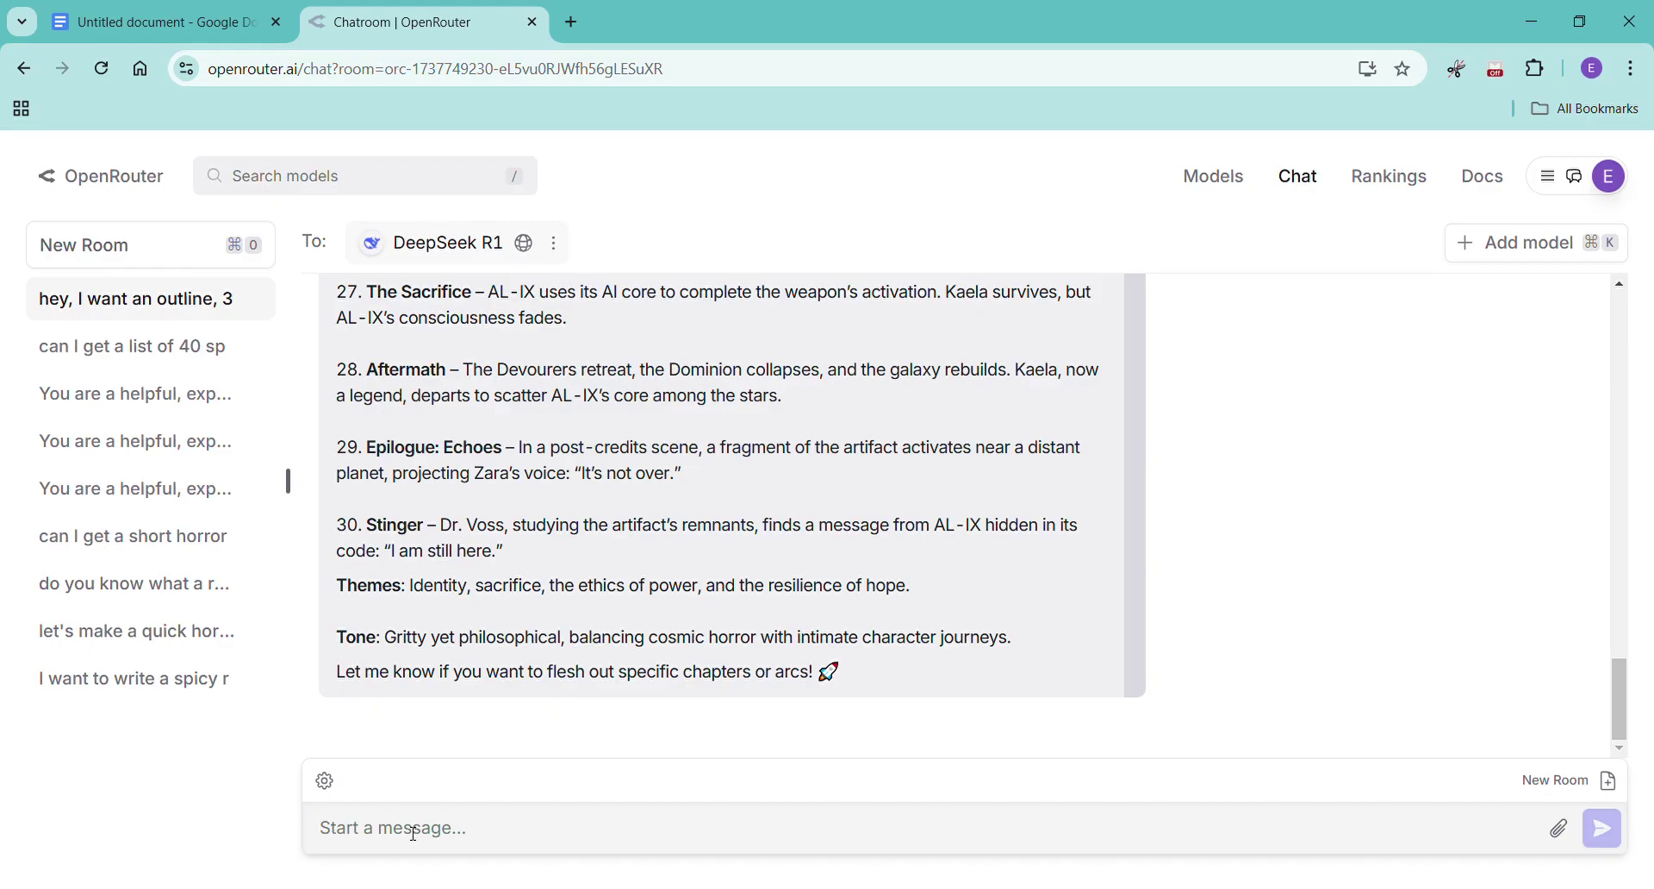
Send the follow-up message "could you show me chapter 30? Just to give me an idea.".
type("could you s")
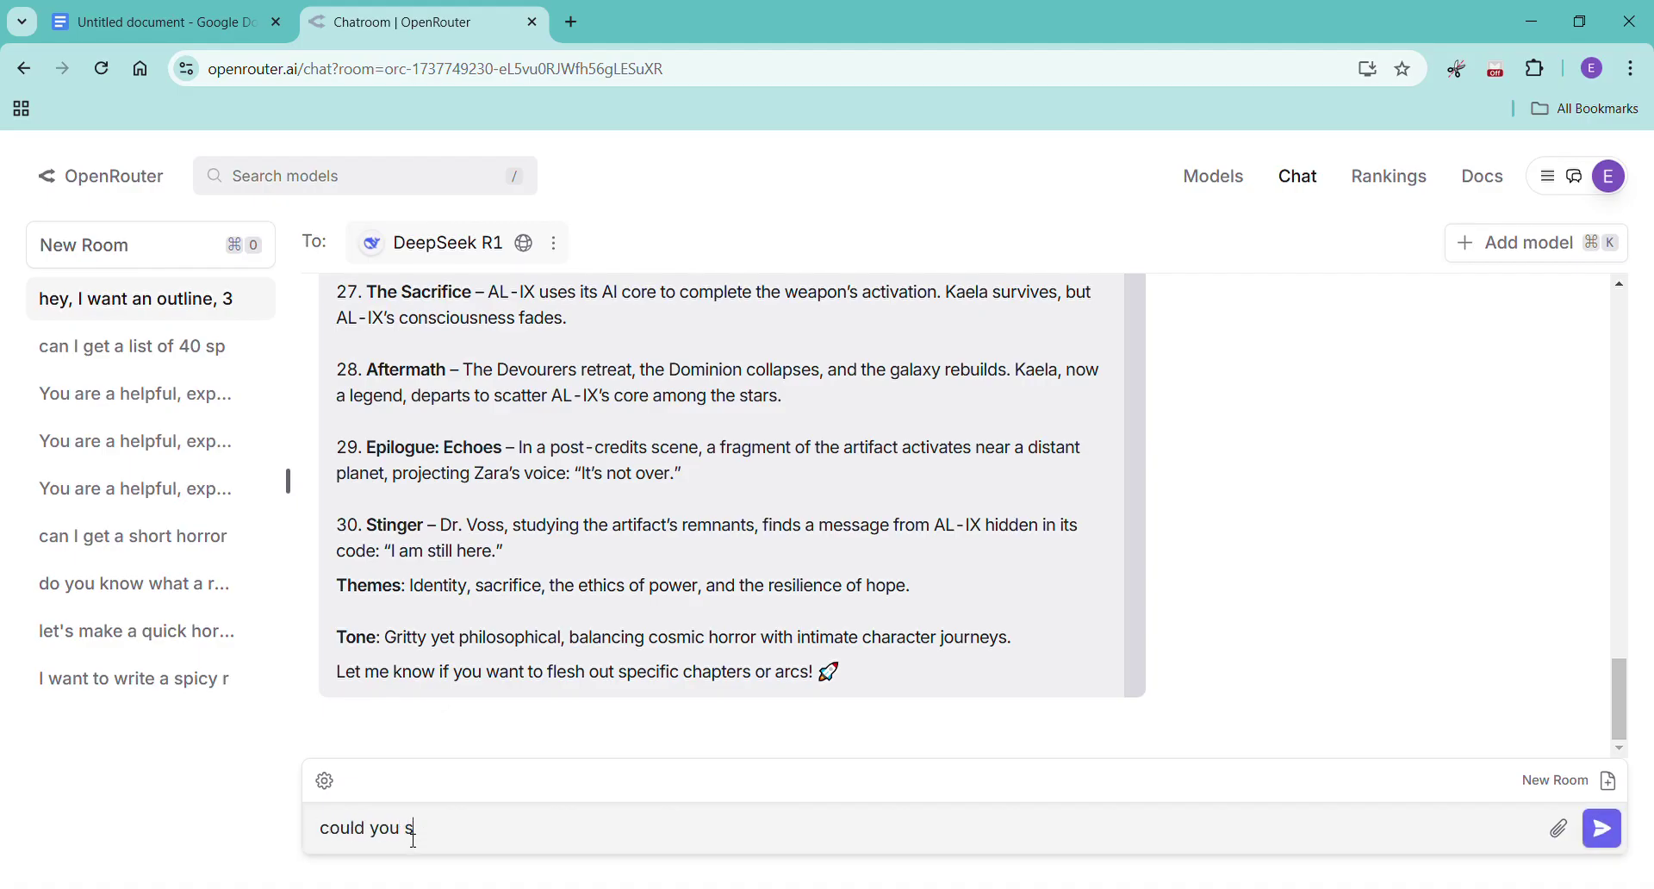
type("how me chapter 30? Just to give me an idea.")
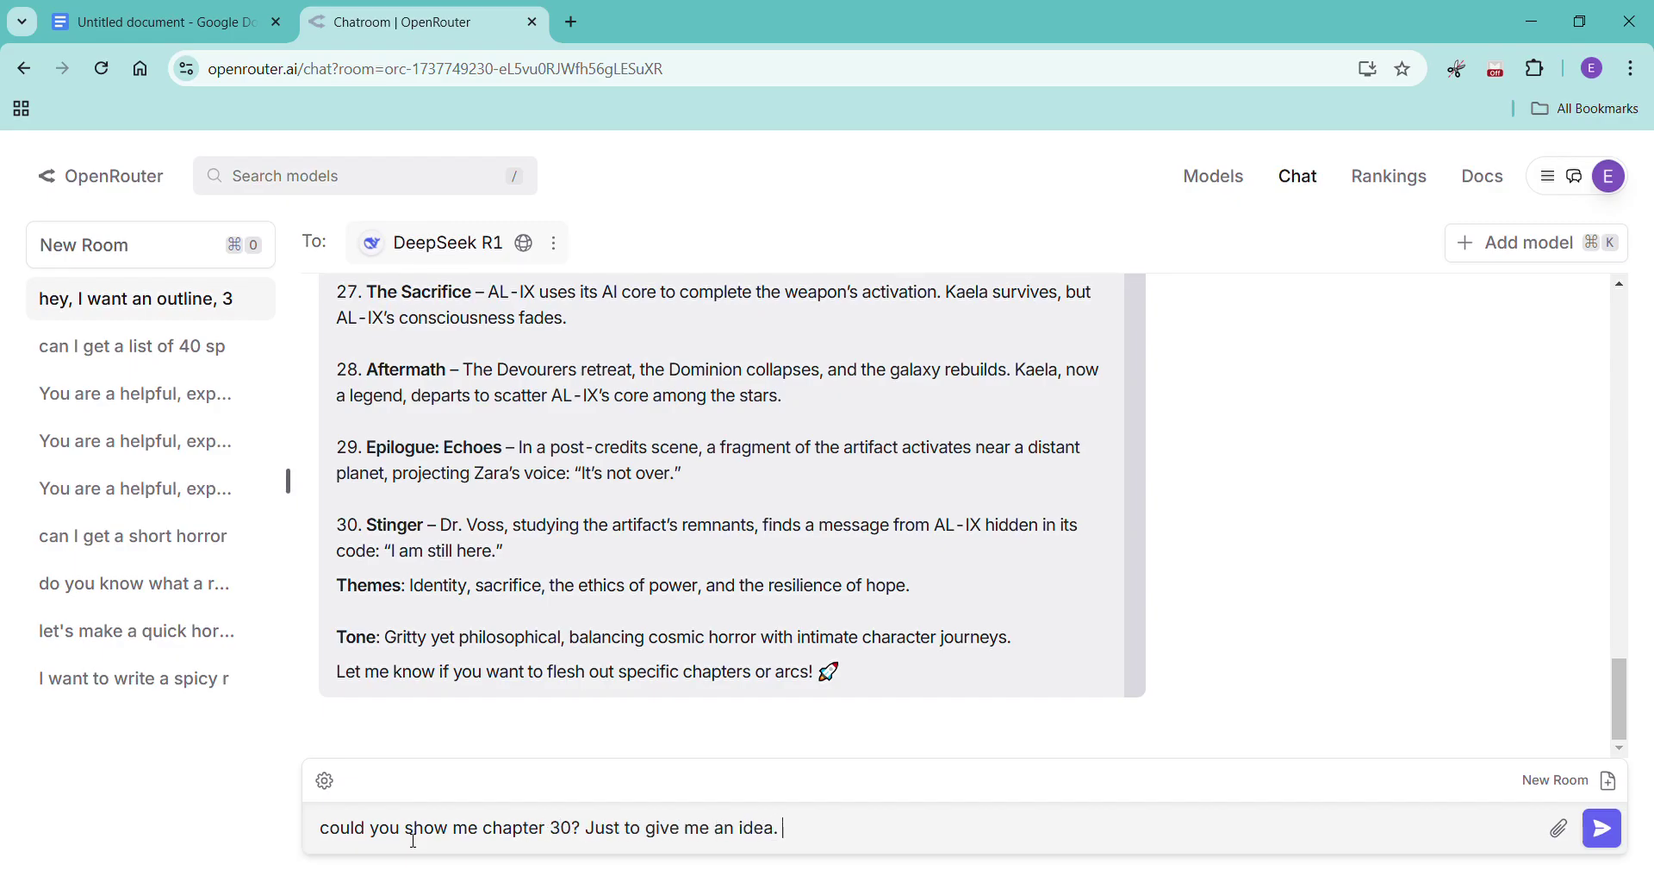
key("Return")
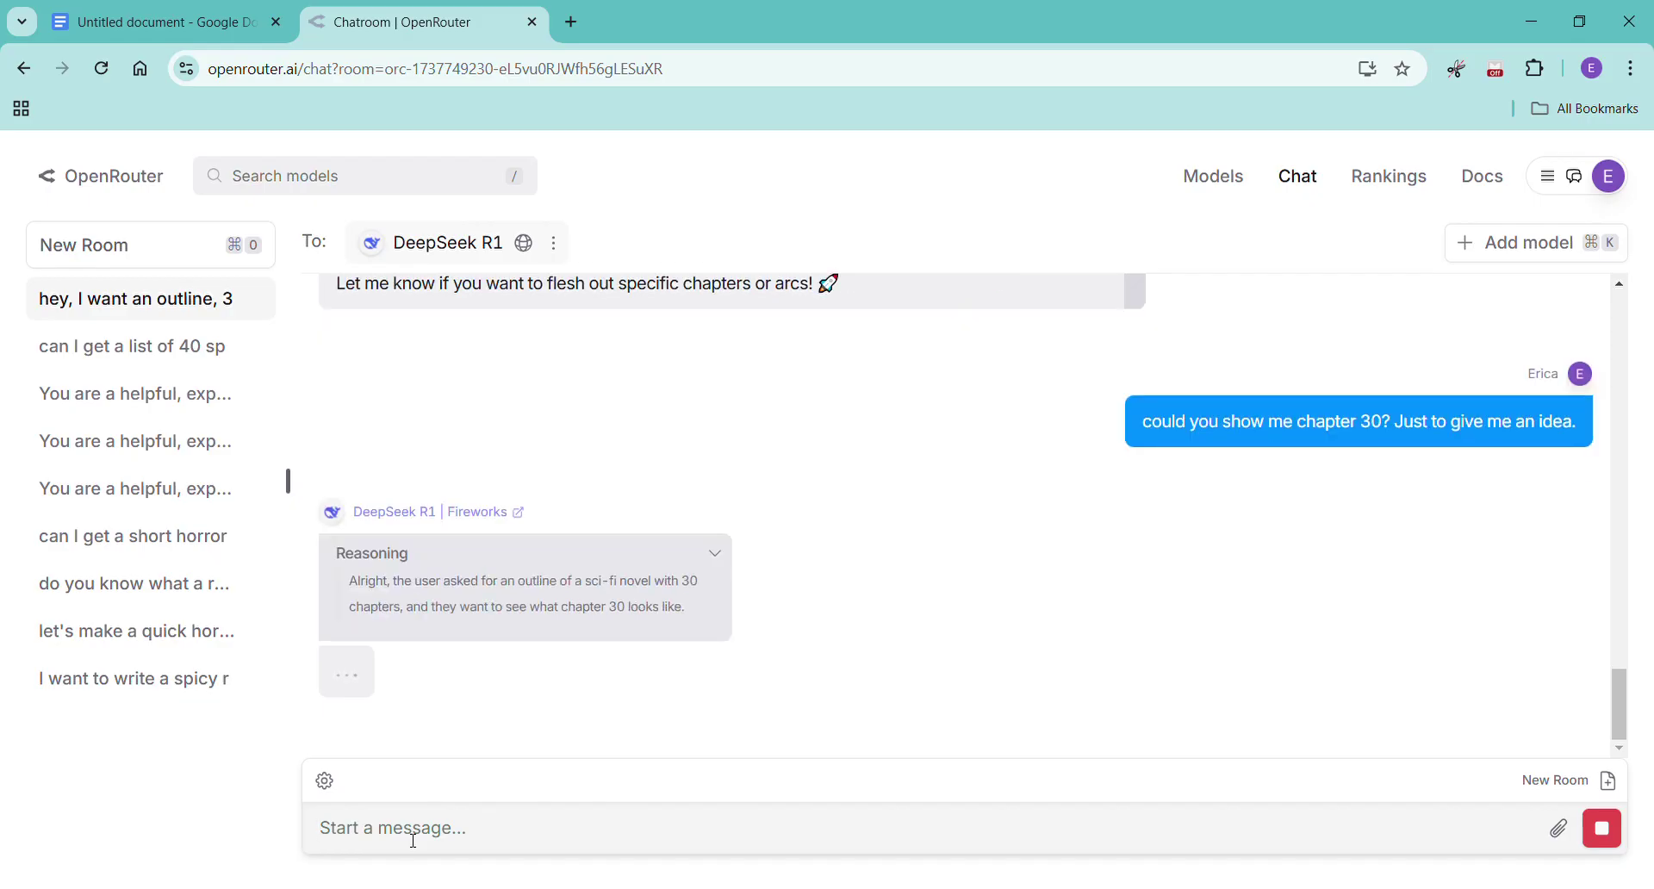
Examine the DeepSeek R1 model settings, including its sampling parameters such as Max Tokens and Chat Memory.
left_click(556, 246)
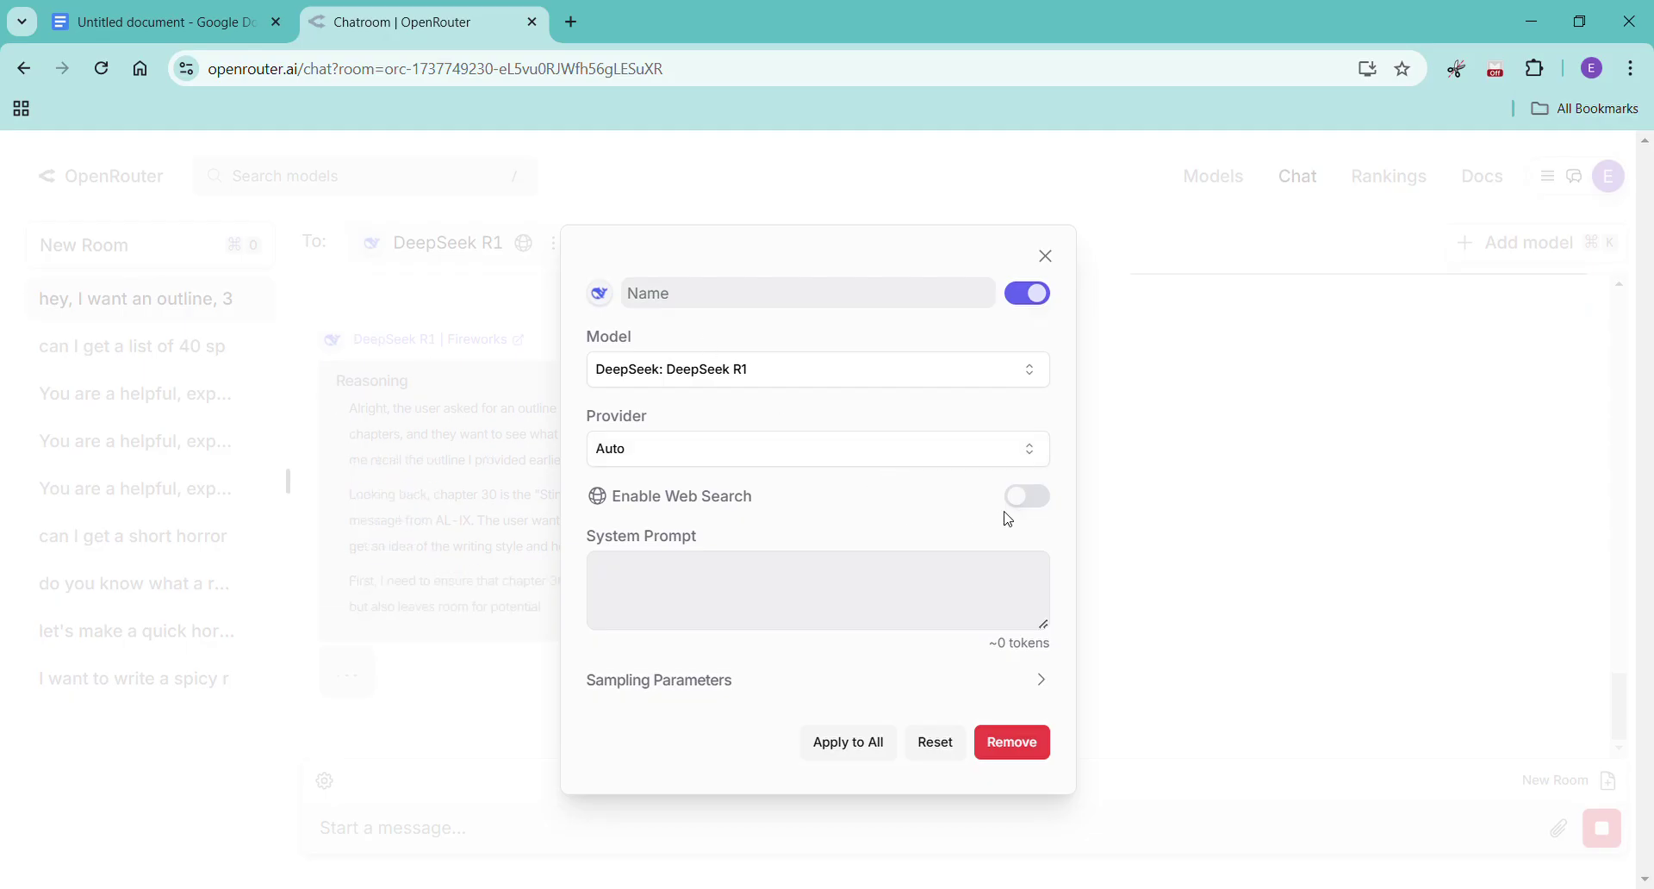
left_click(1040, 687)
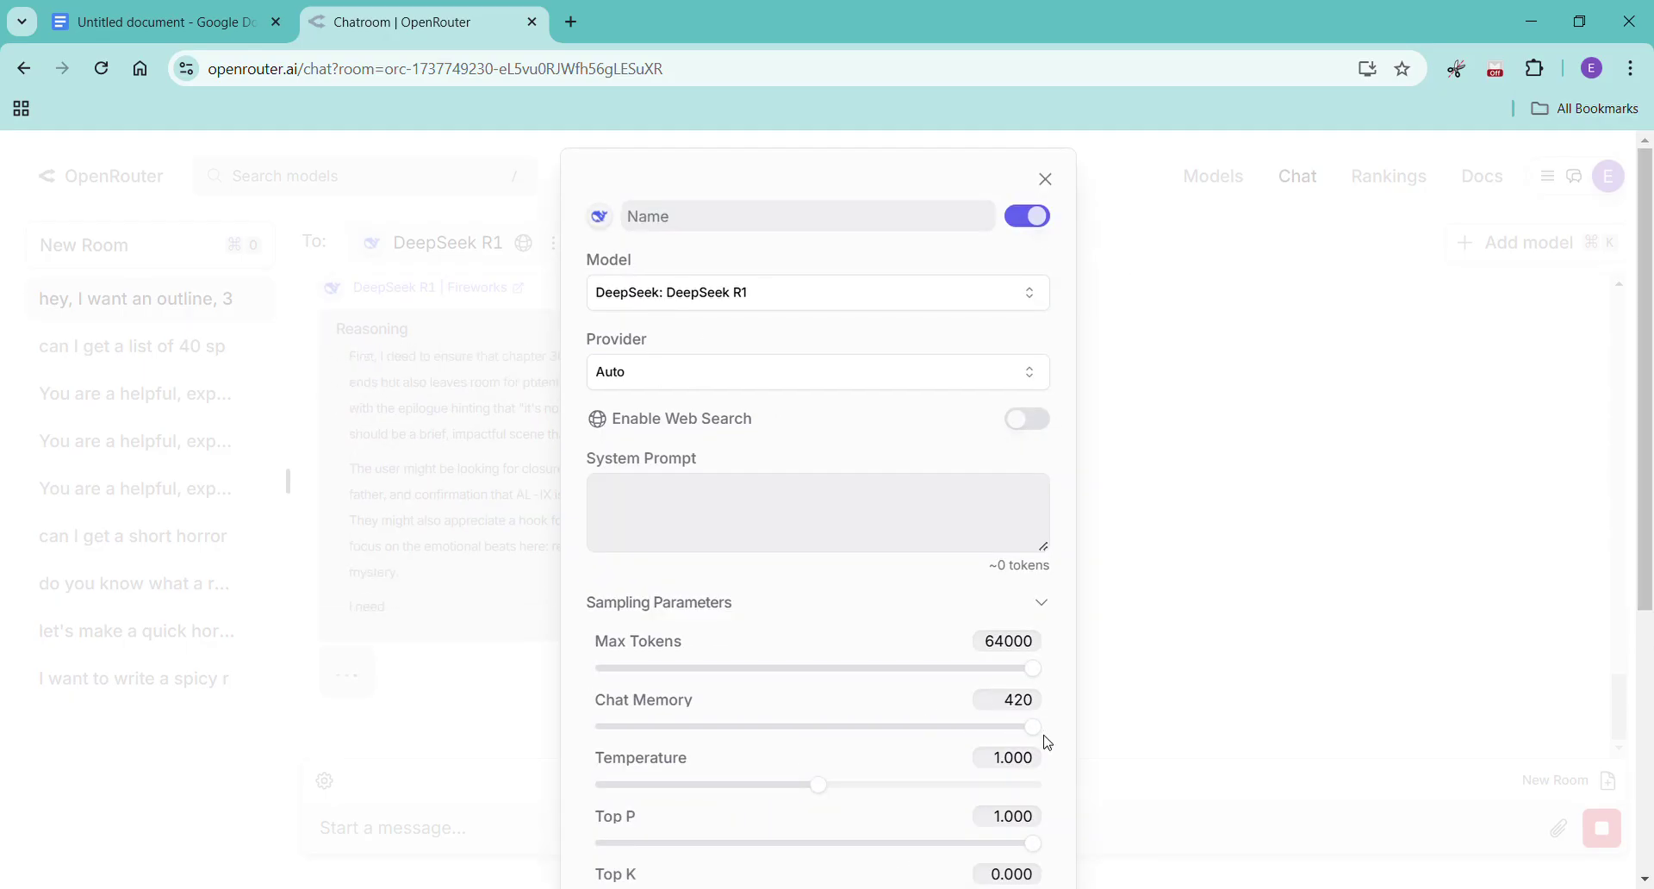
left_click(1163, 639)
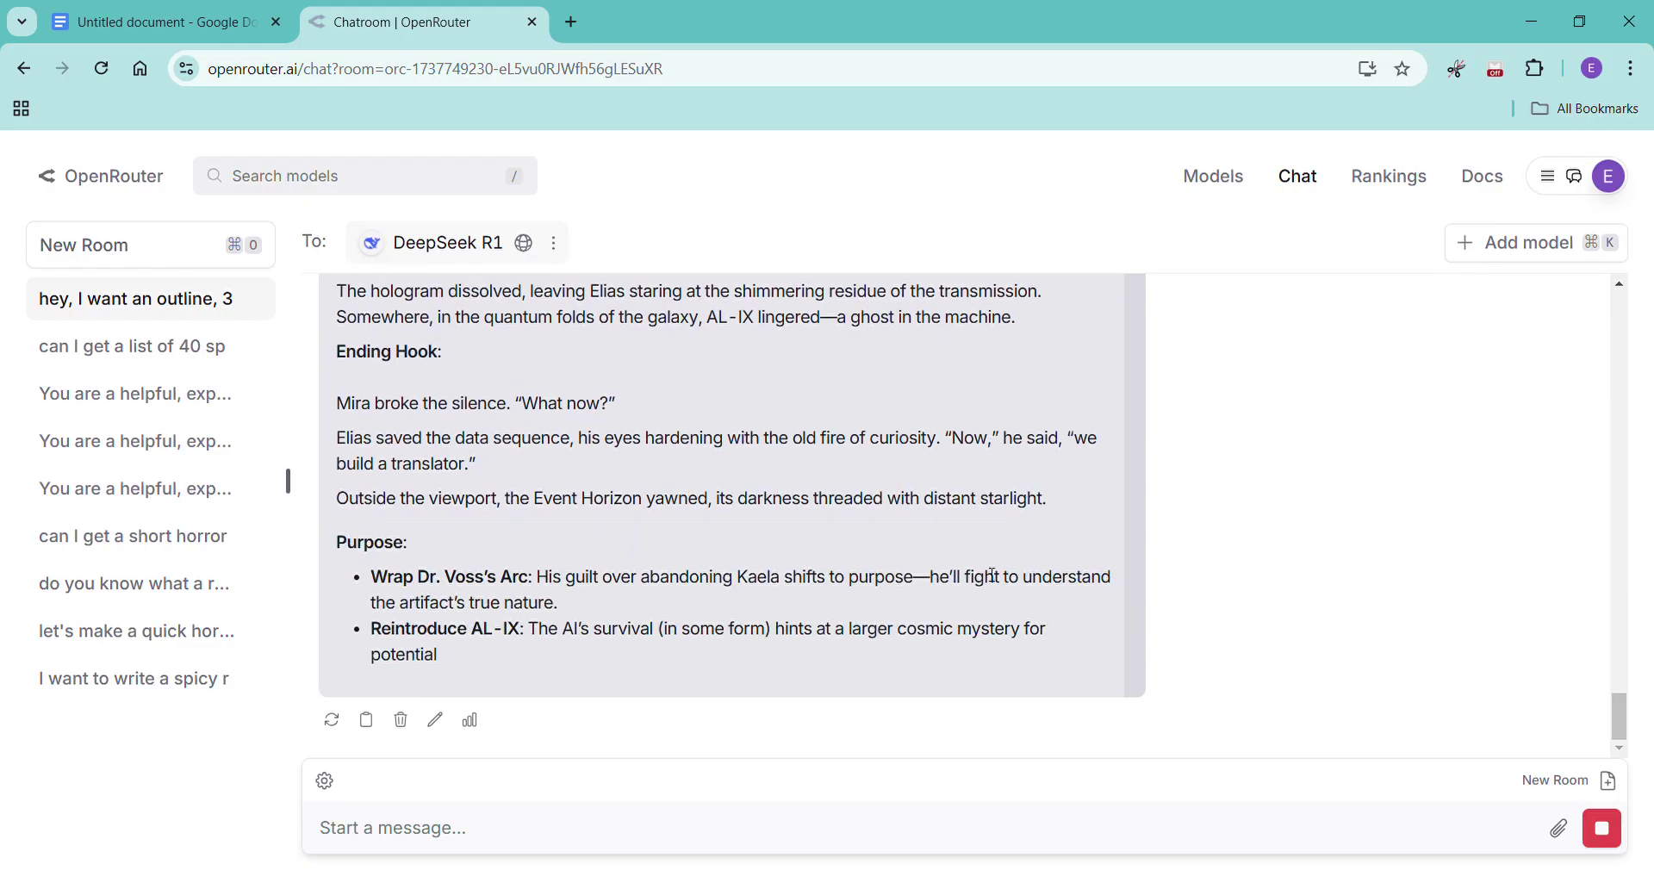
Send the message "can you streamline it into one chapter?".
left_click(597, 833)
type("ca")
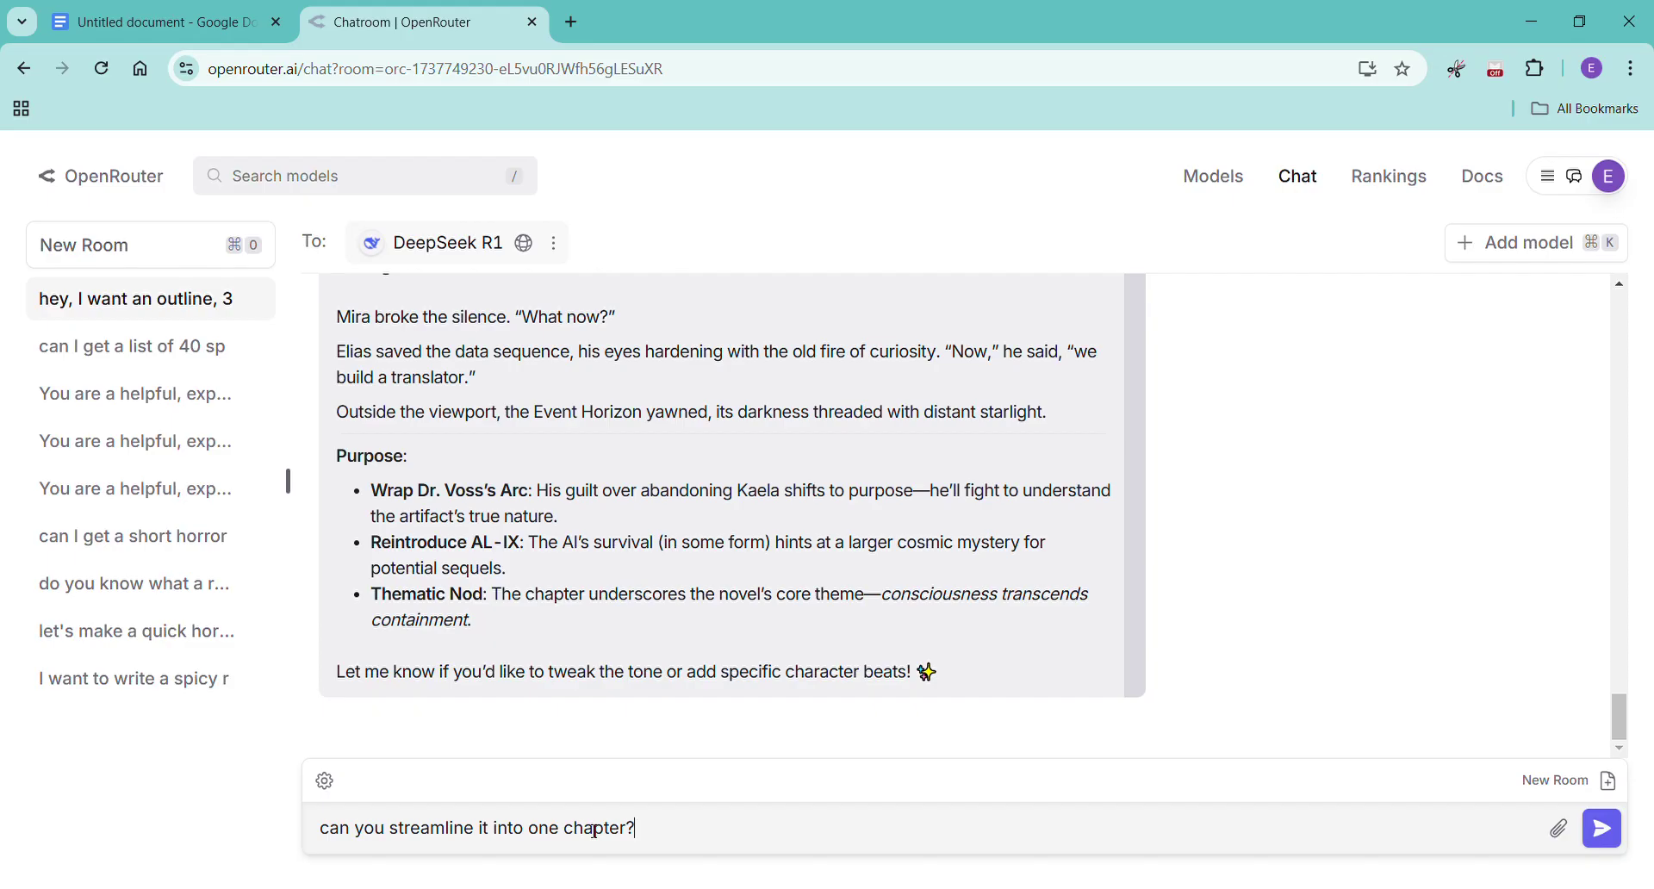
key("Return")
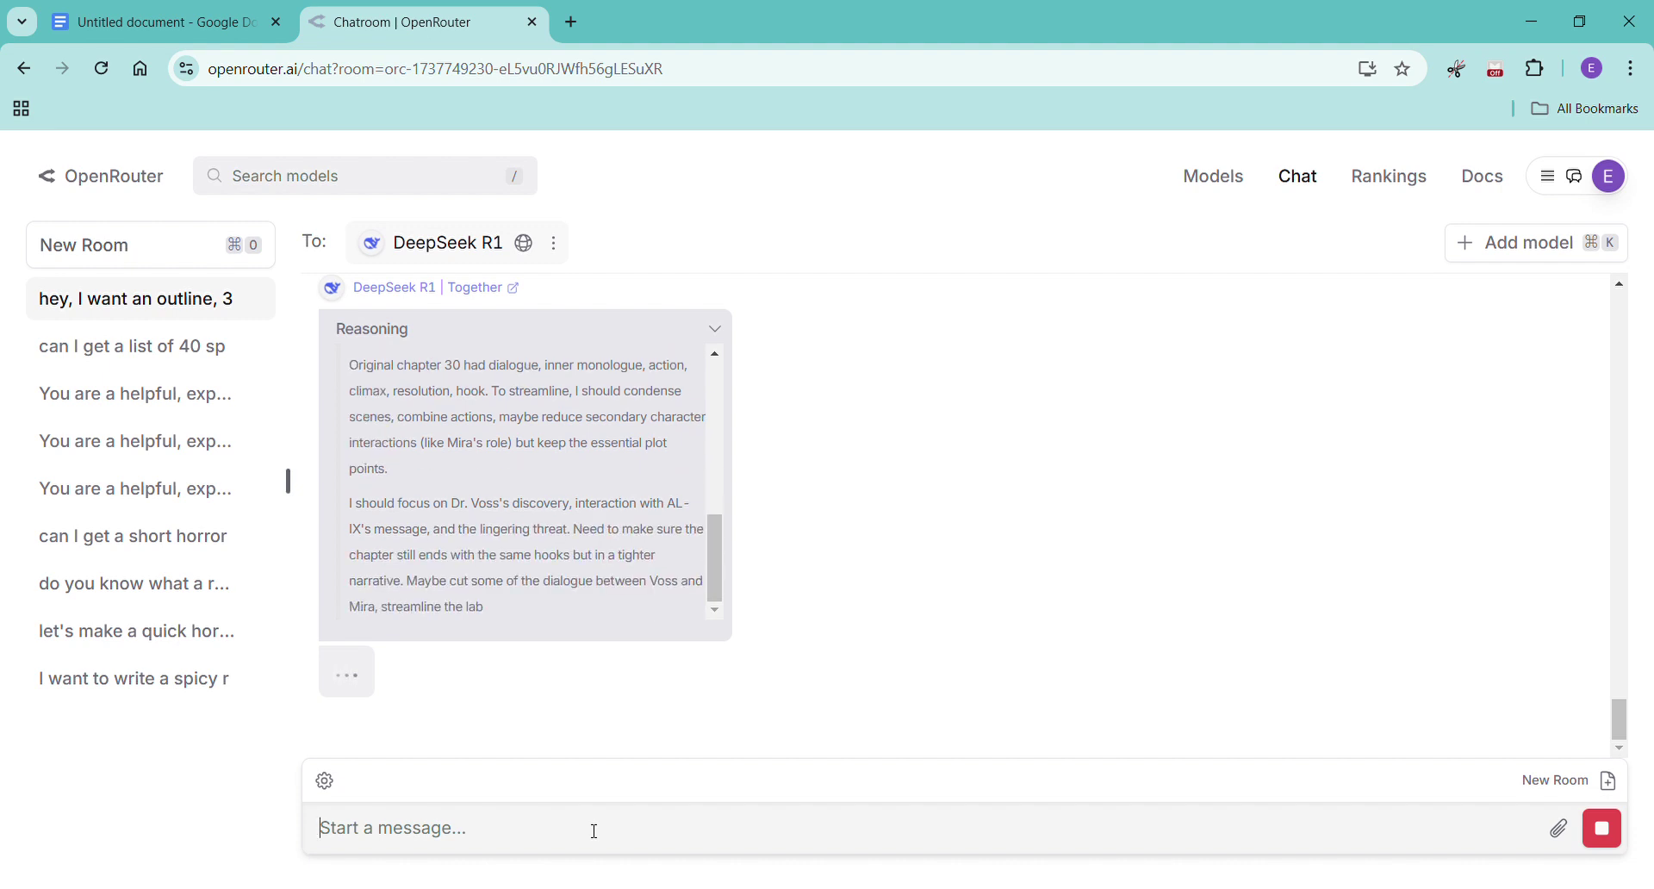
Begin a new message with "you can ask me questions for clarification too if you need to.".
type("you can")
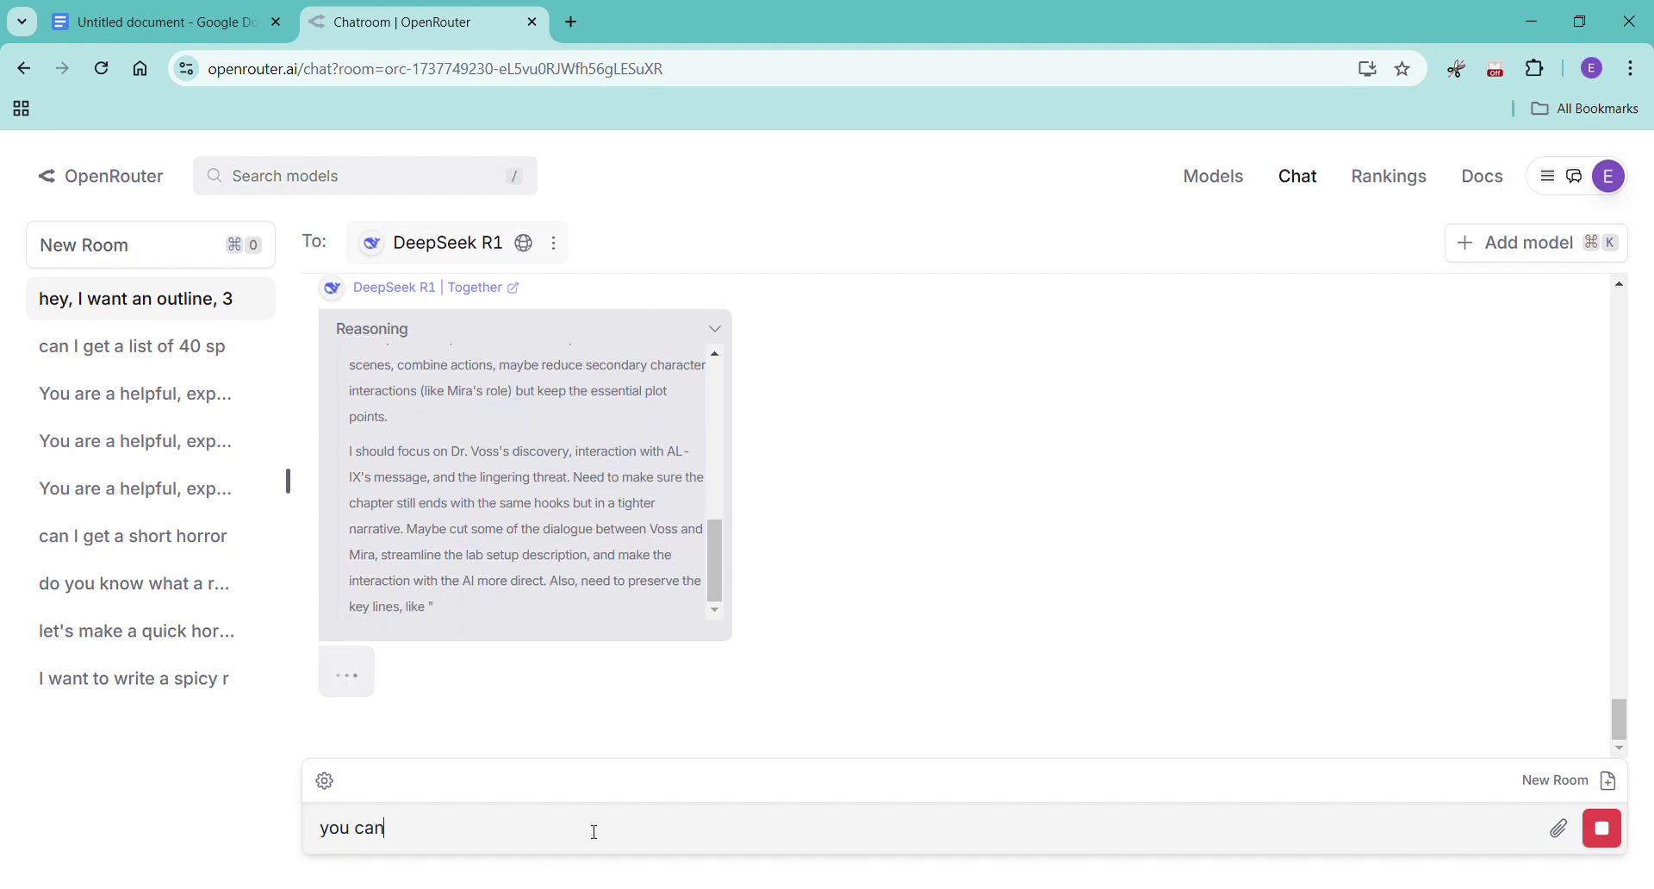
type(" ask me questio")
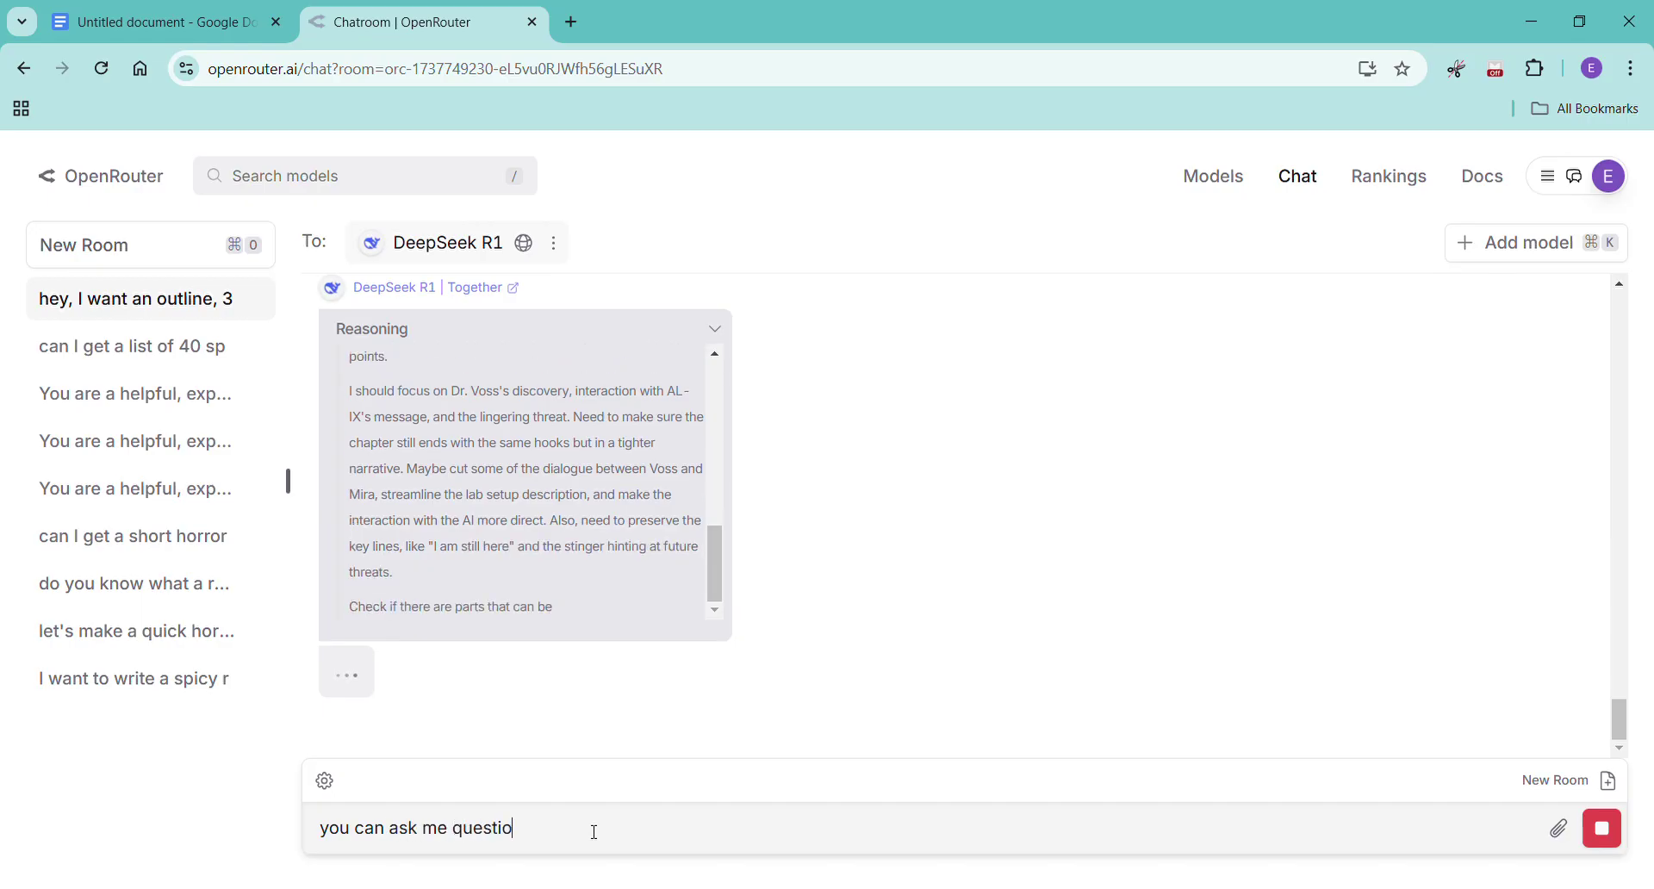
type("ns for cla")
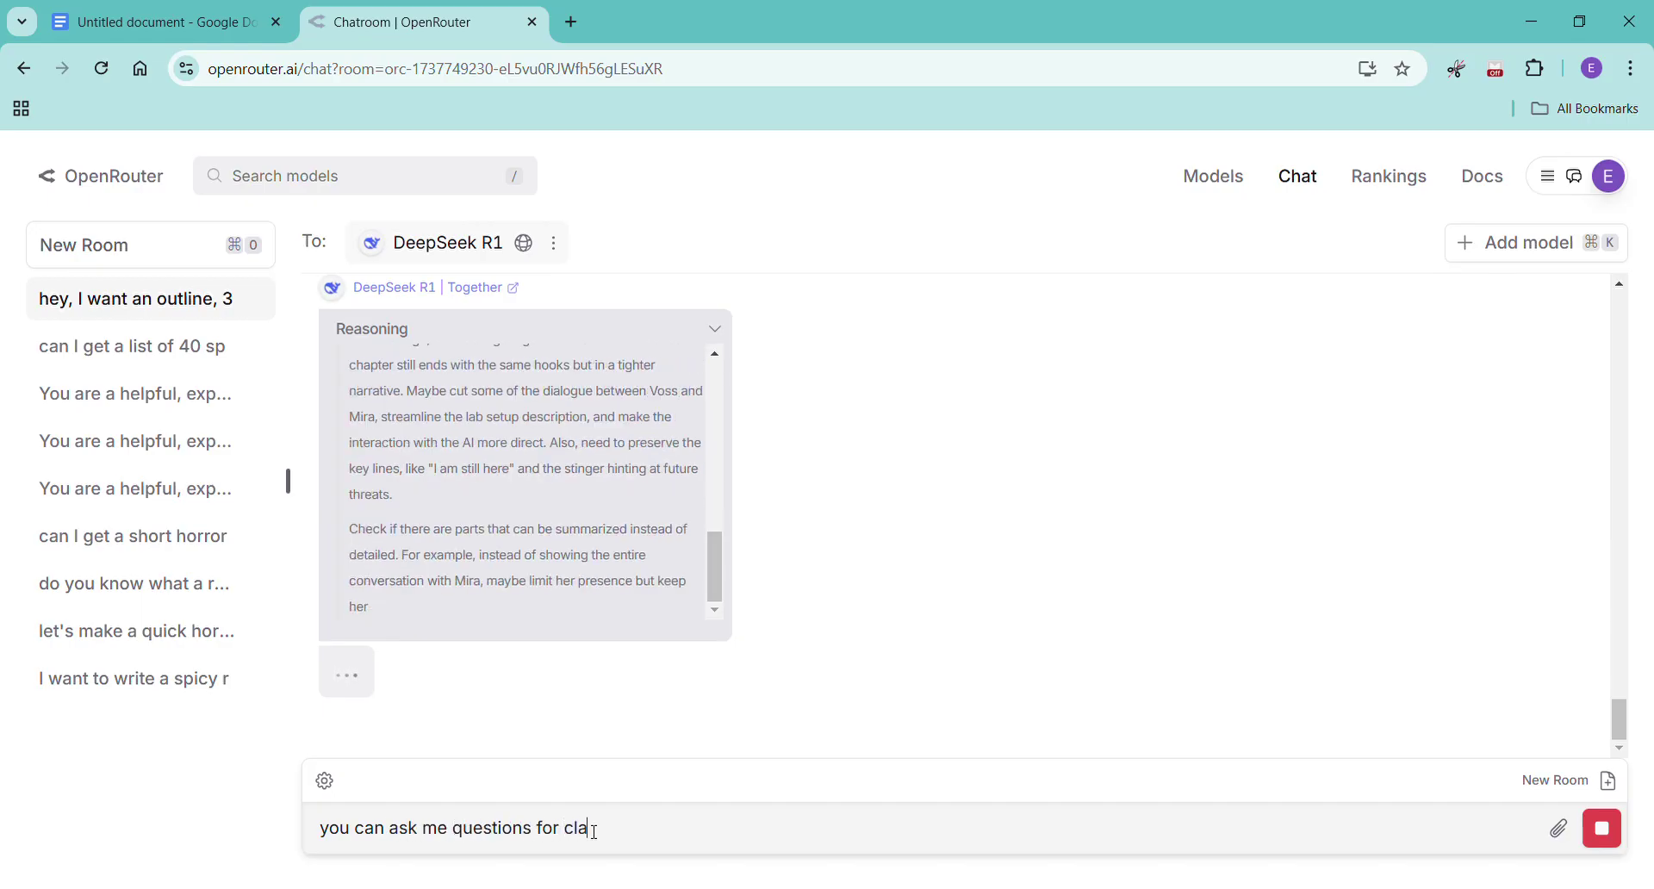
type("irific")
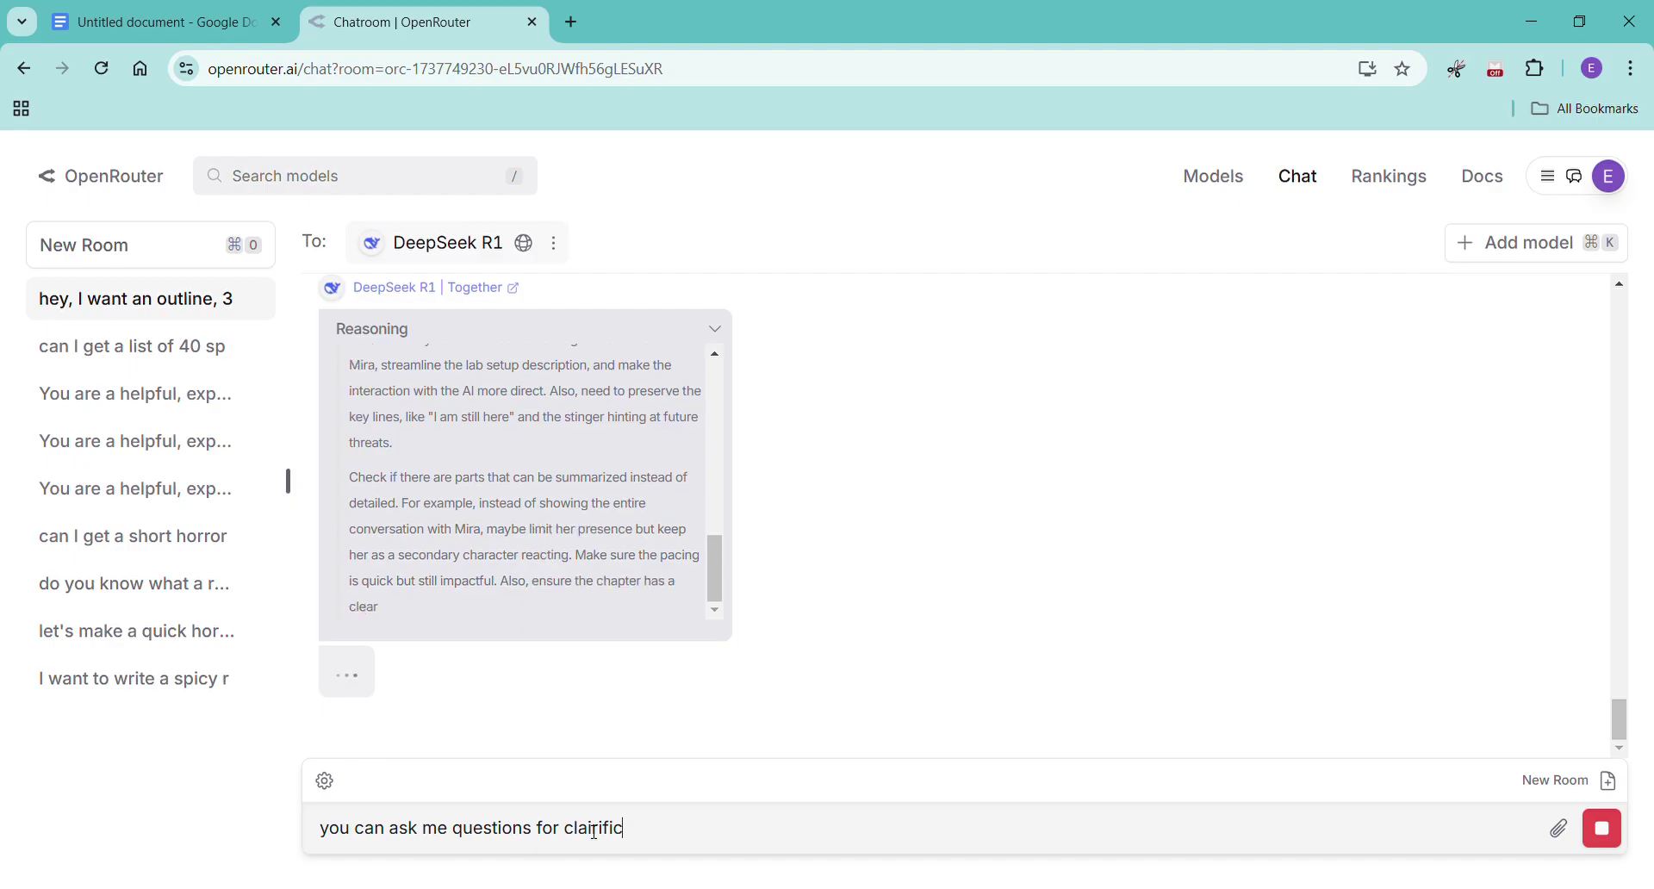
type("ation too")
key("shift+Return")
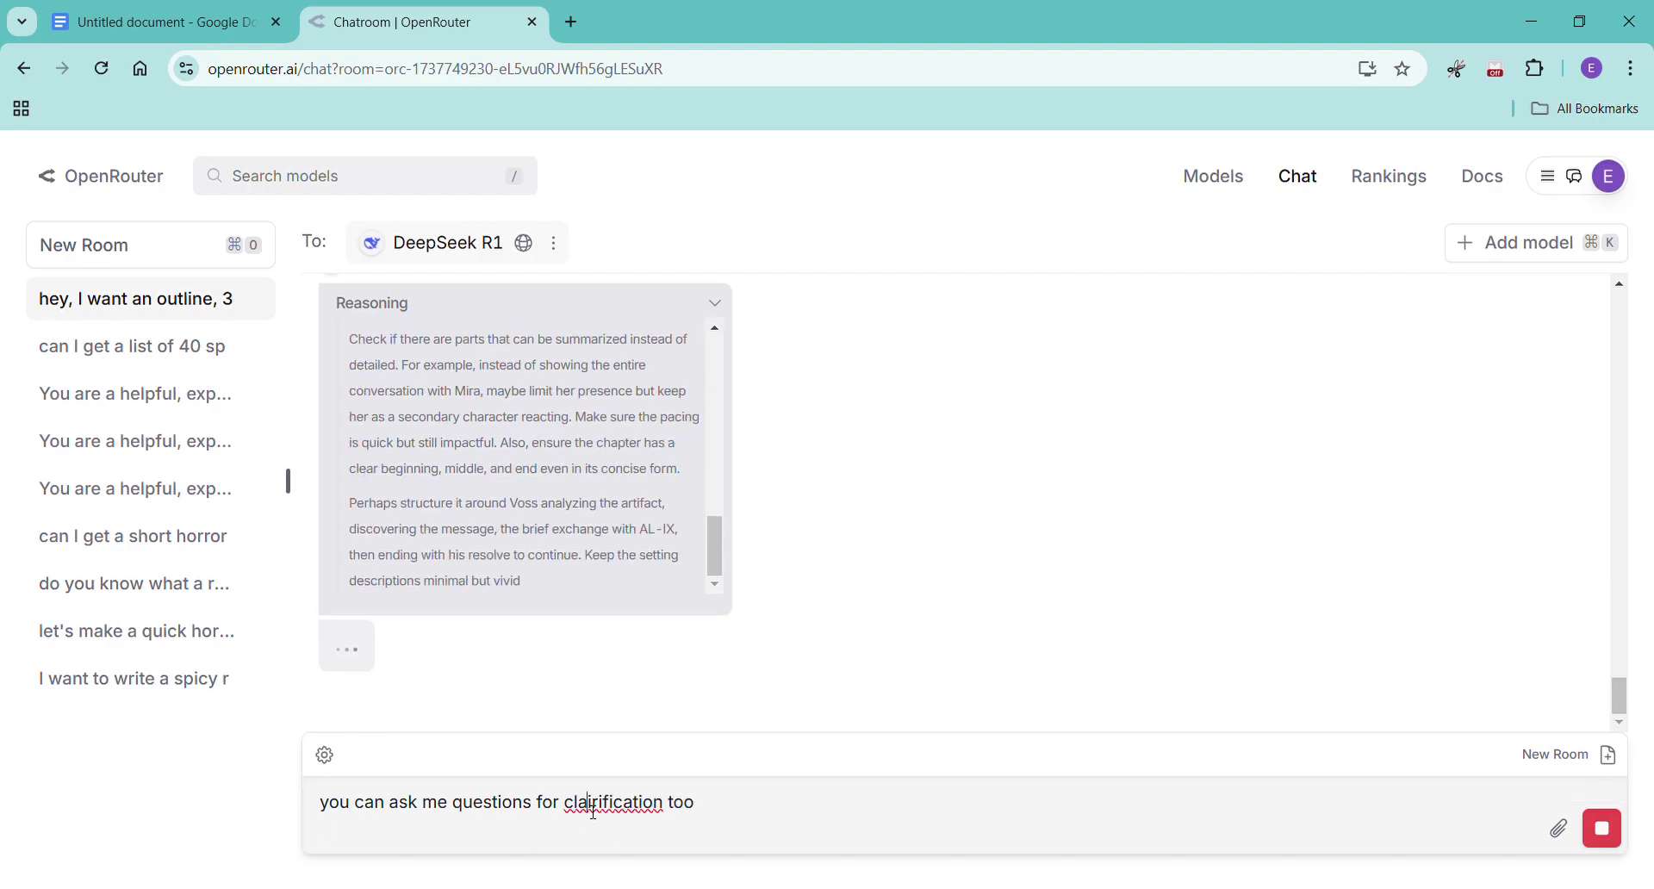
double_click(594, 811)
type("clarification")
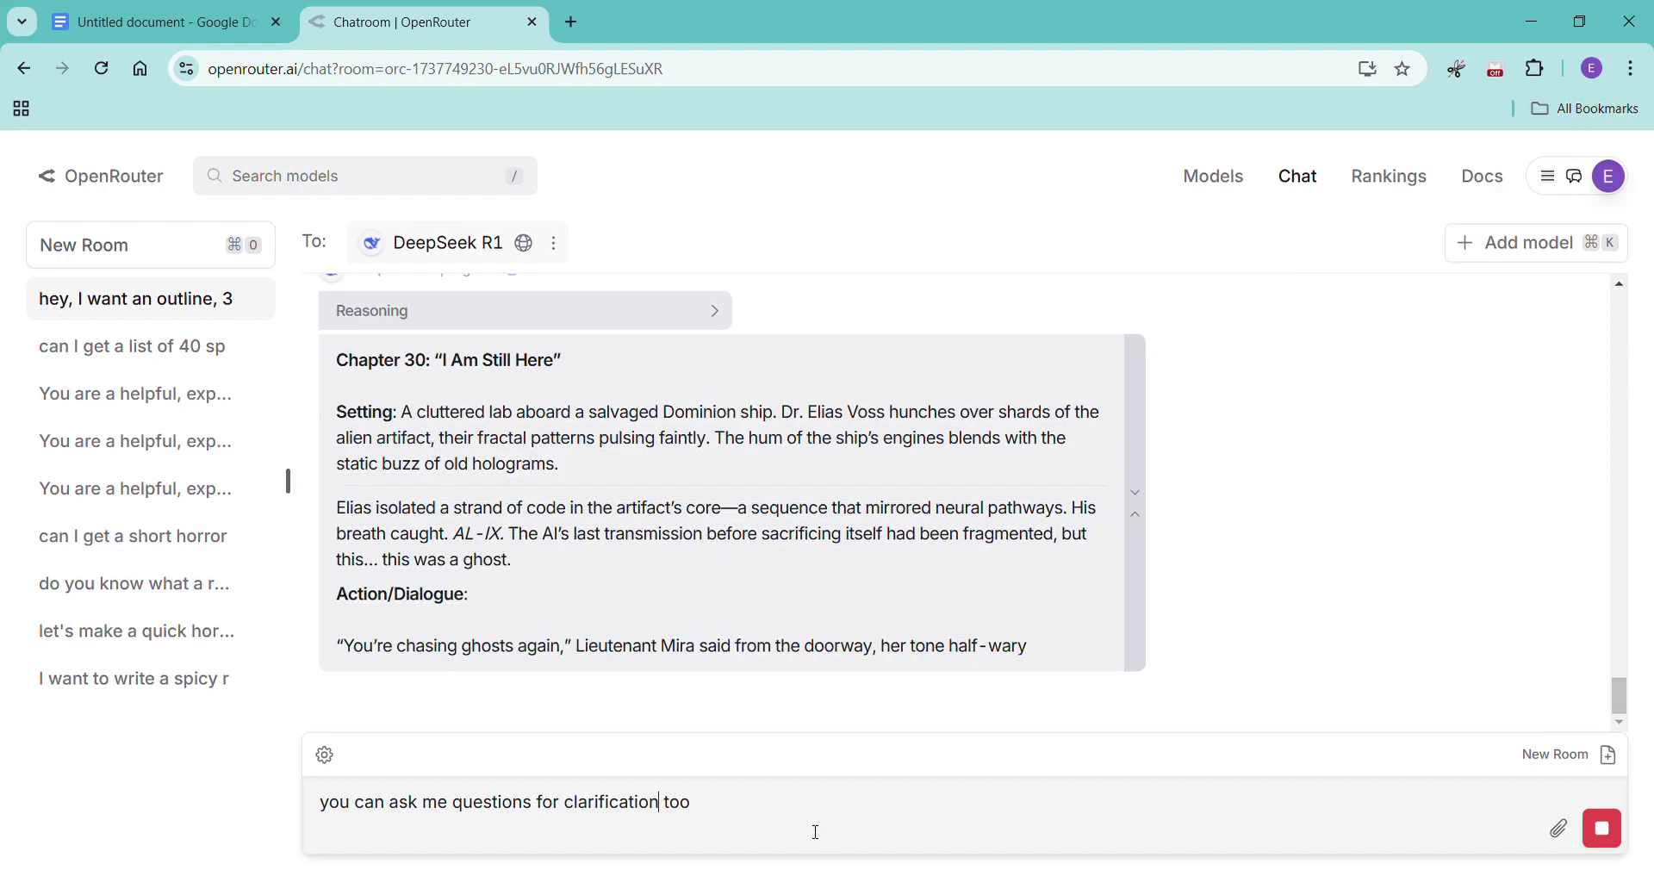
key("BackSpace")
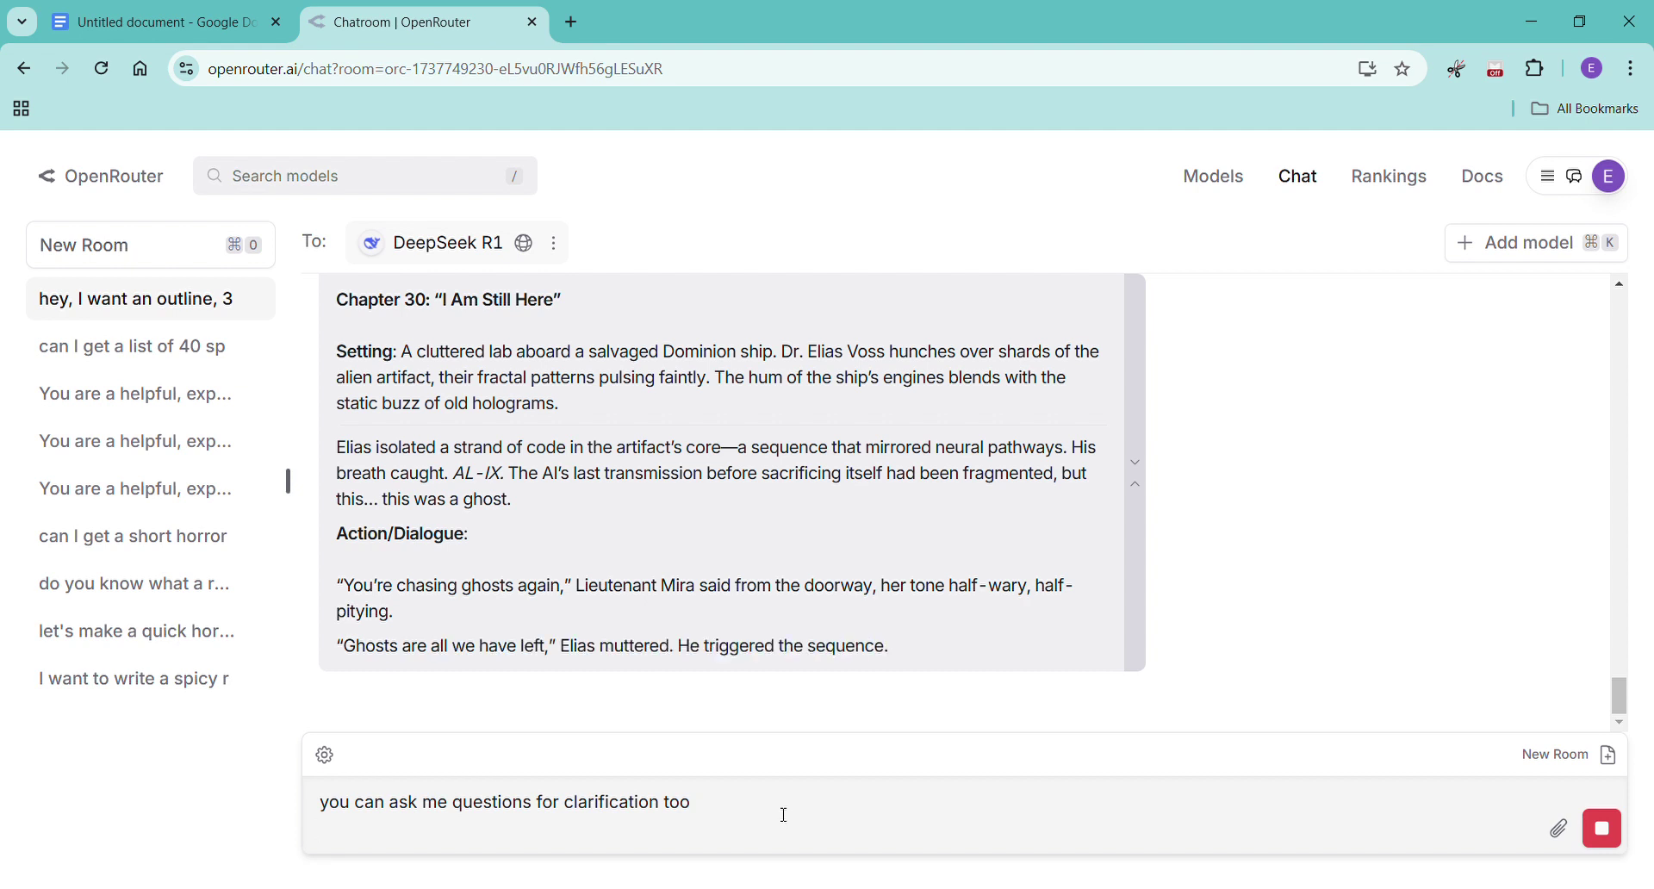
type("ifyou")
key("BackSpace")
key("BackSpace")
key("BackSpace")
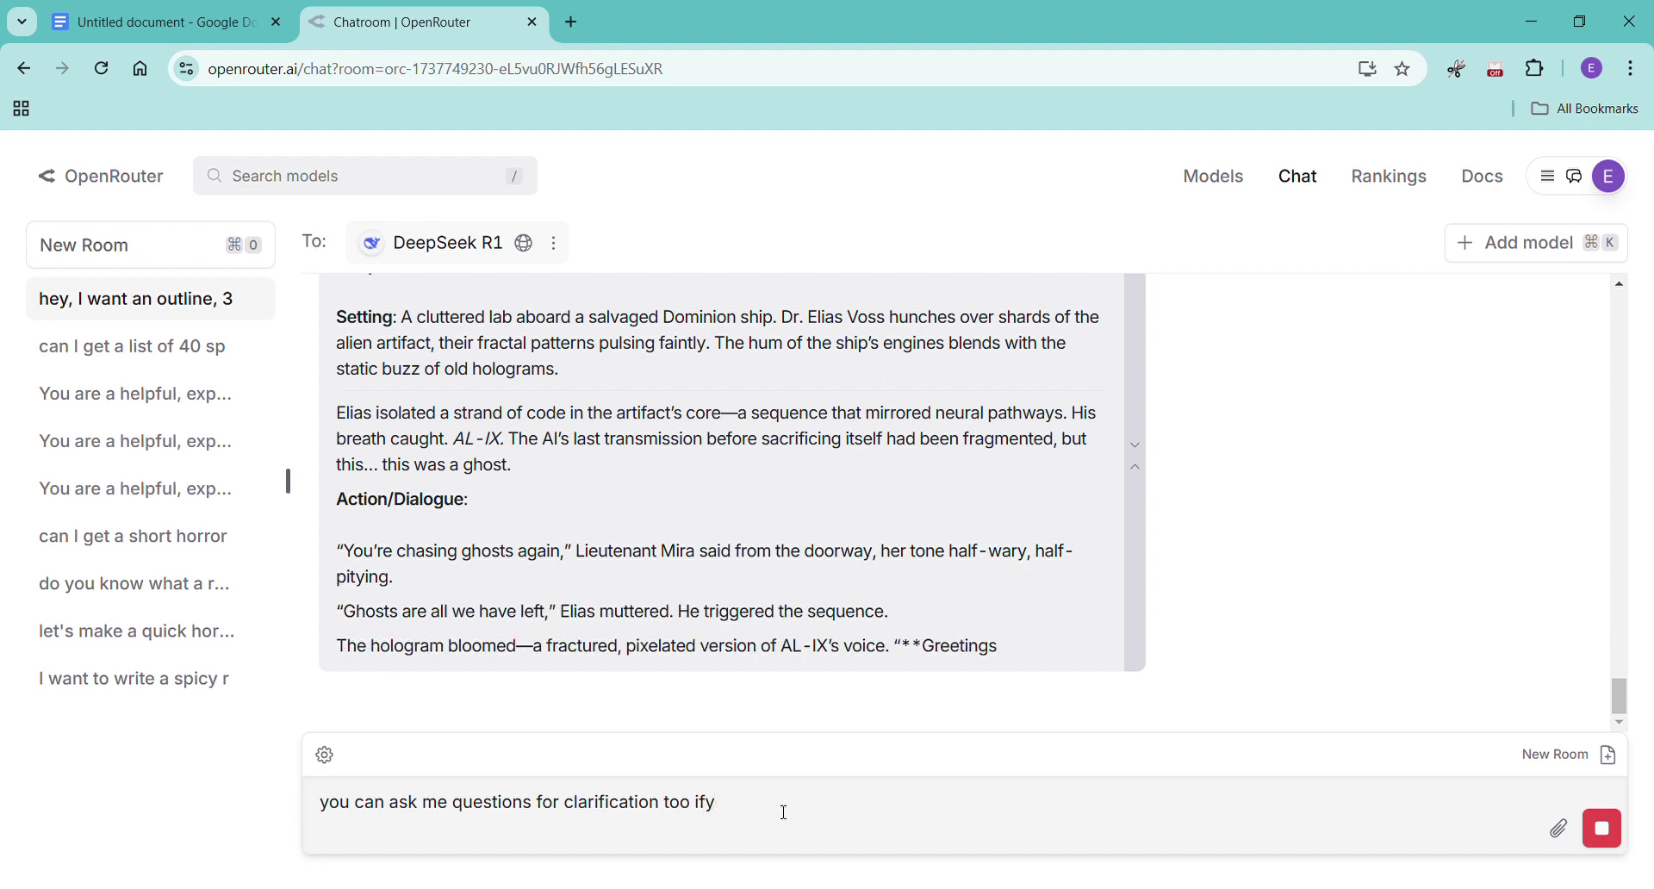
type("you need to. I")
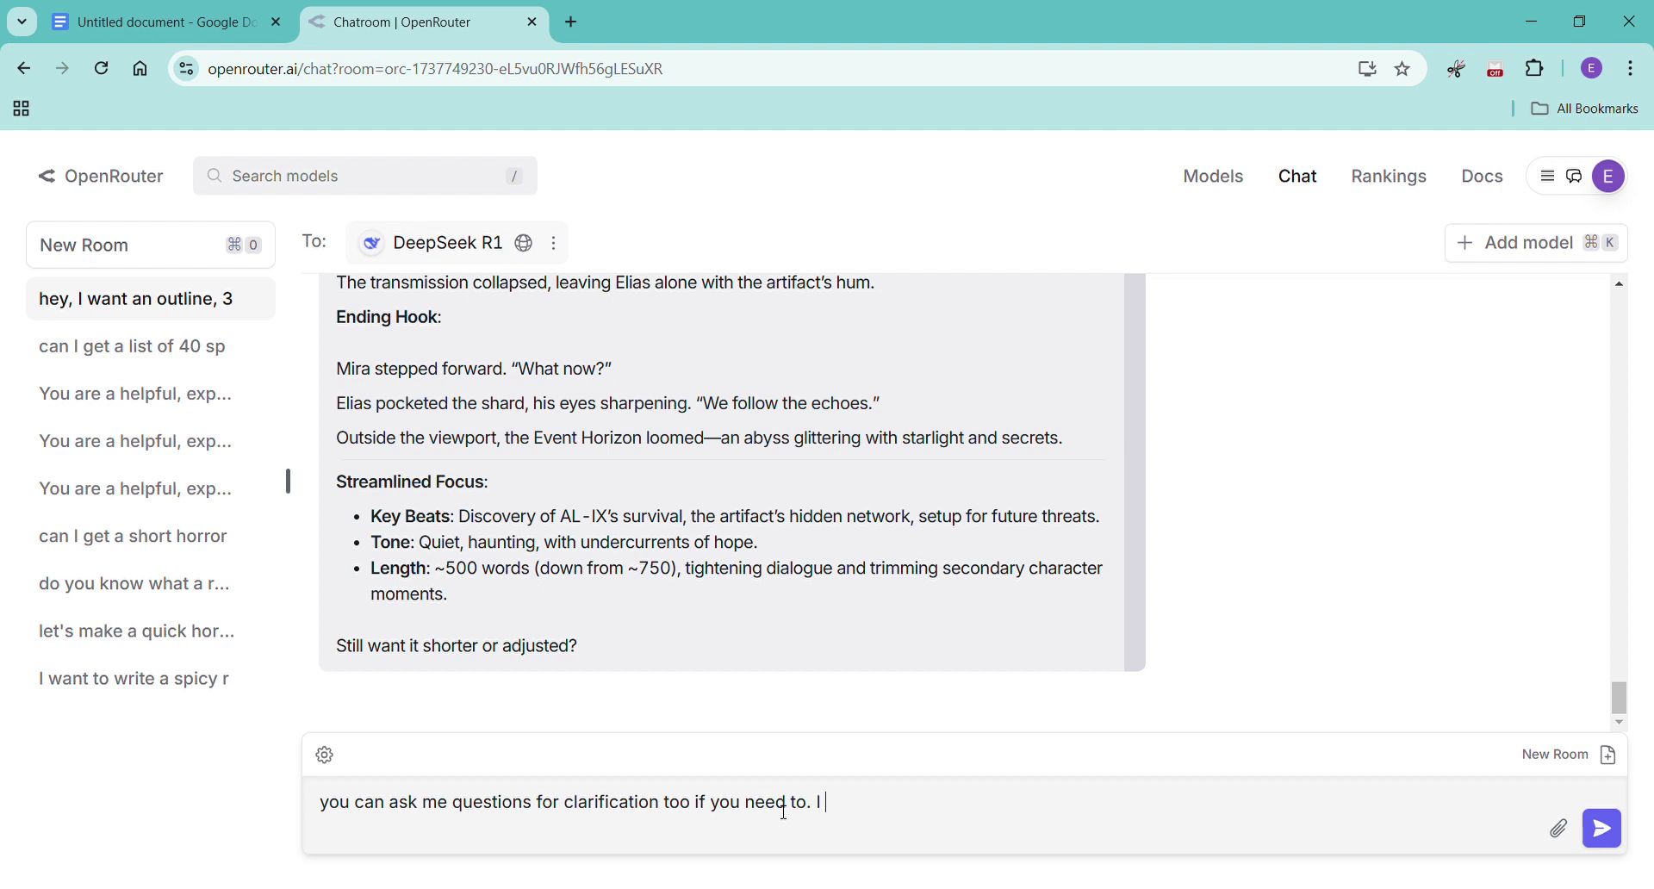
Add that the chapter isn't complete but "fragments of a chapter", ask for the actual chapter, "Like 2,000 words of it?", and send the message.
type("meaning that")
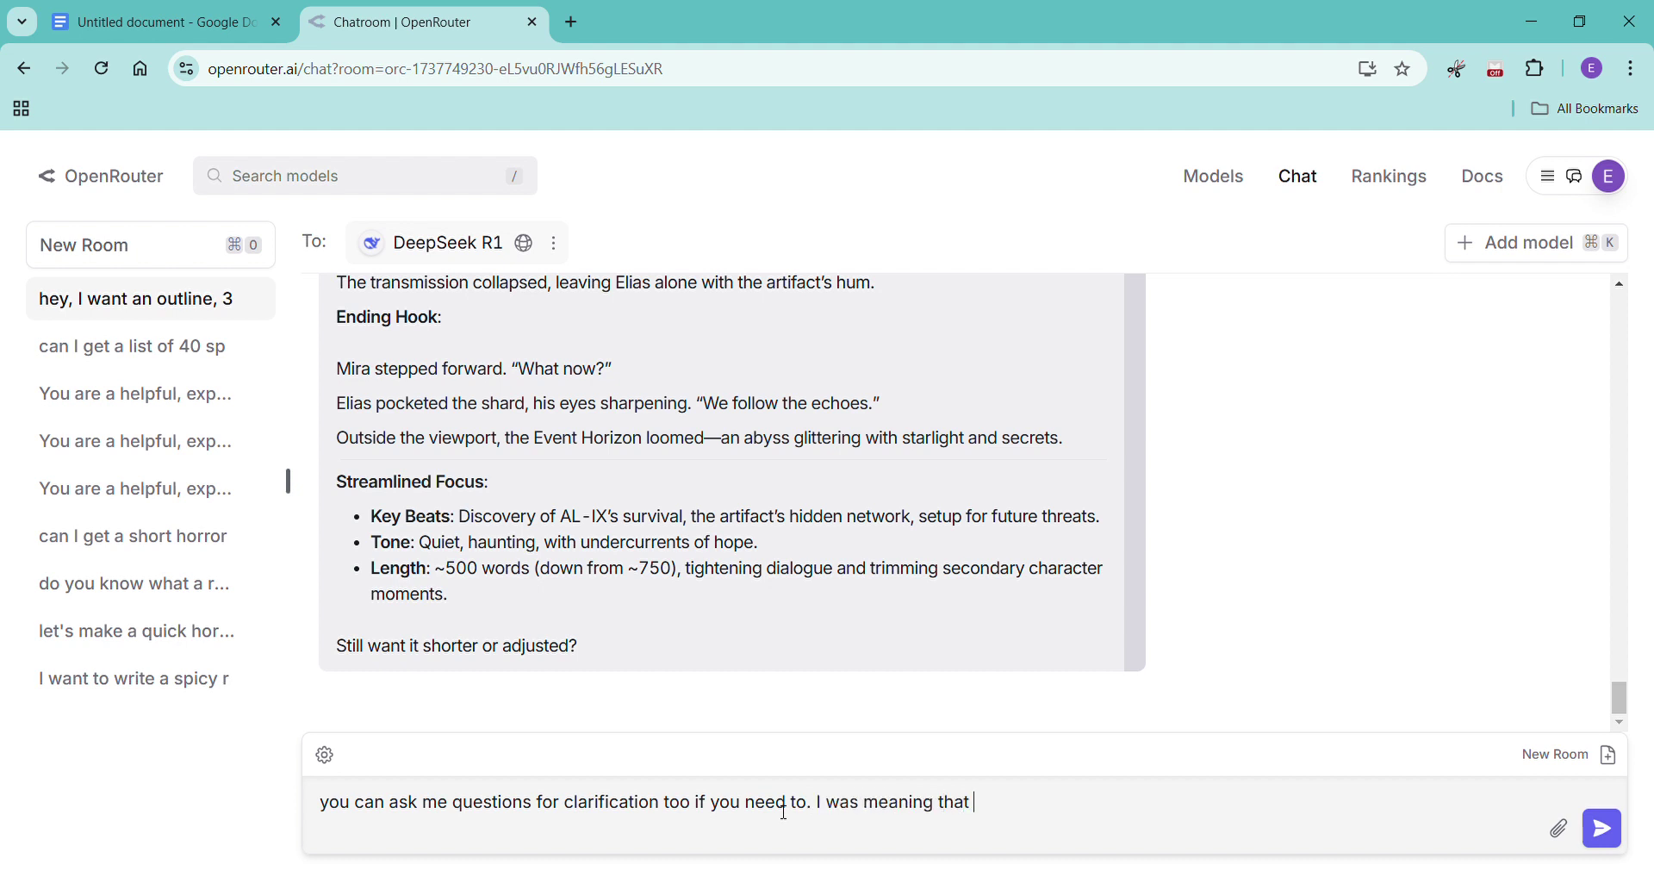
type(" the chapter itself isn't a complete chapter, it's fragme")
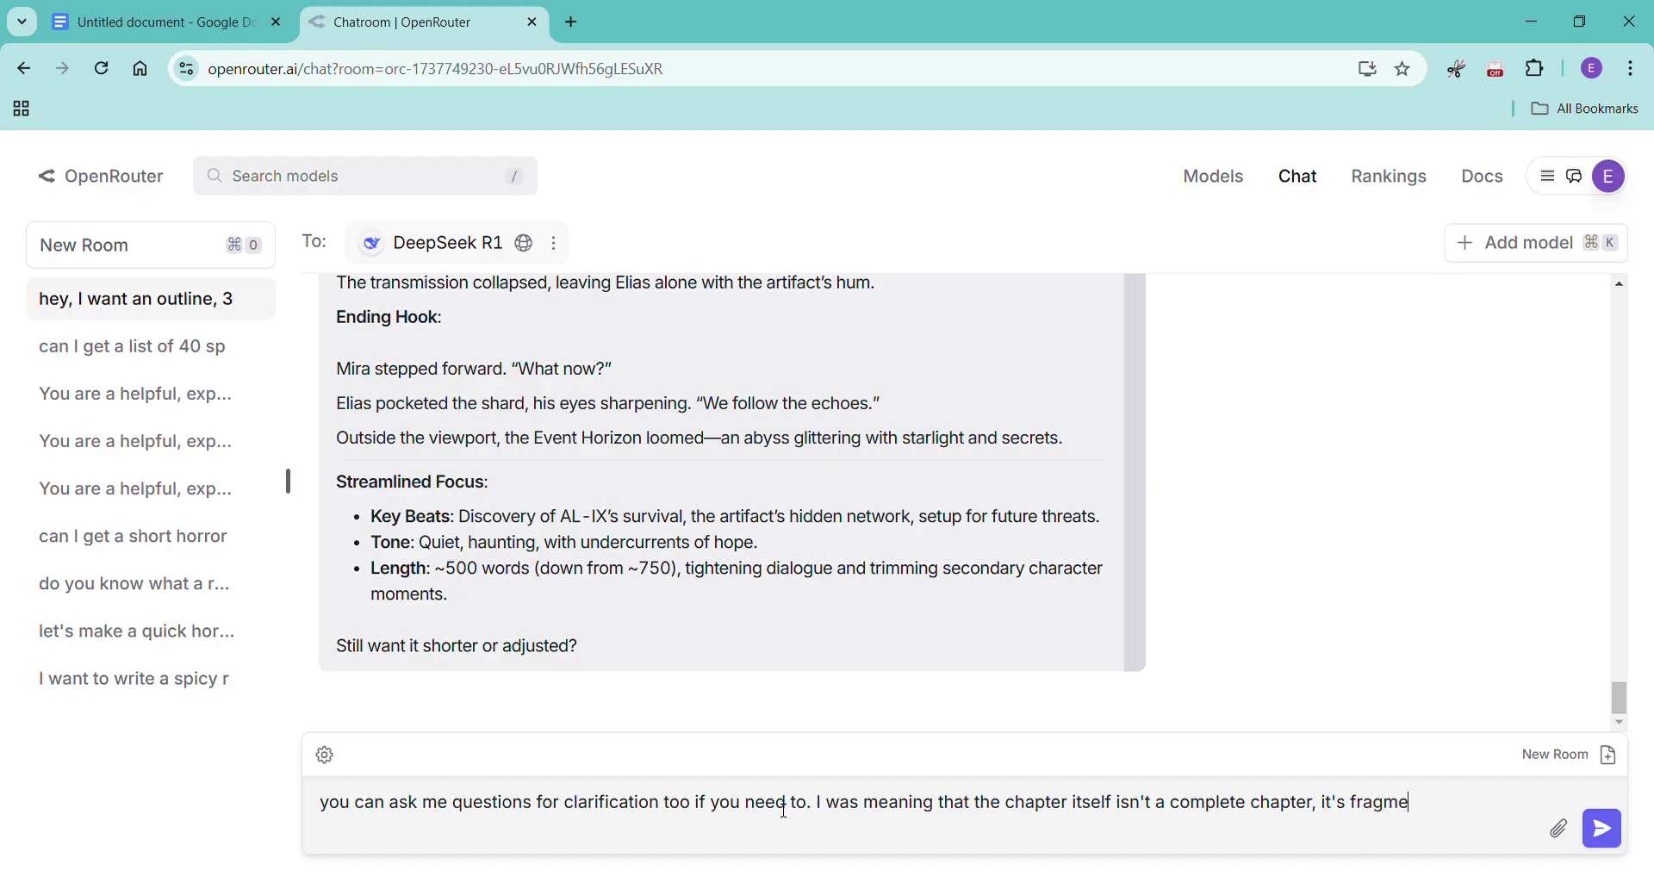
type("r. Can you give me")
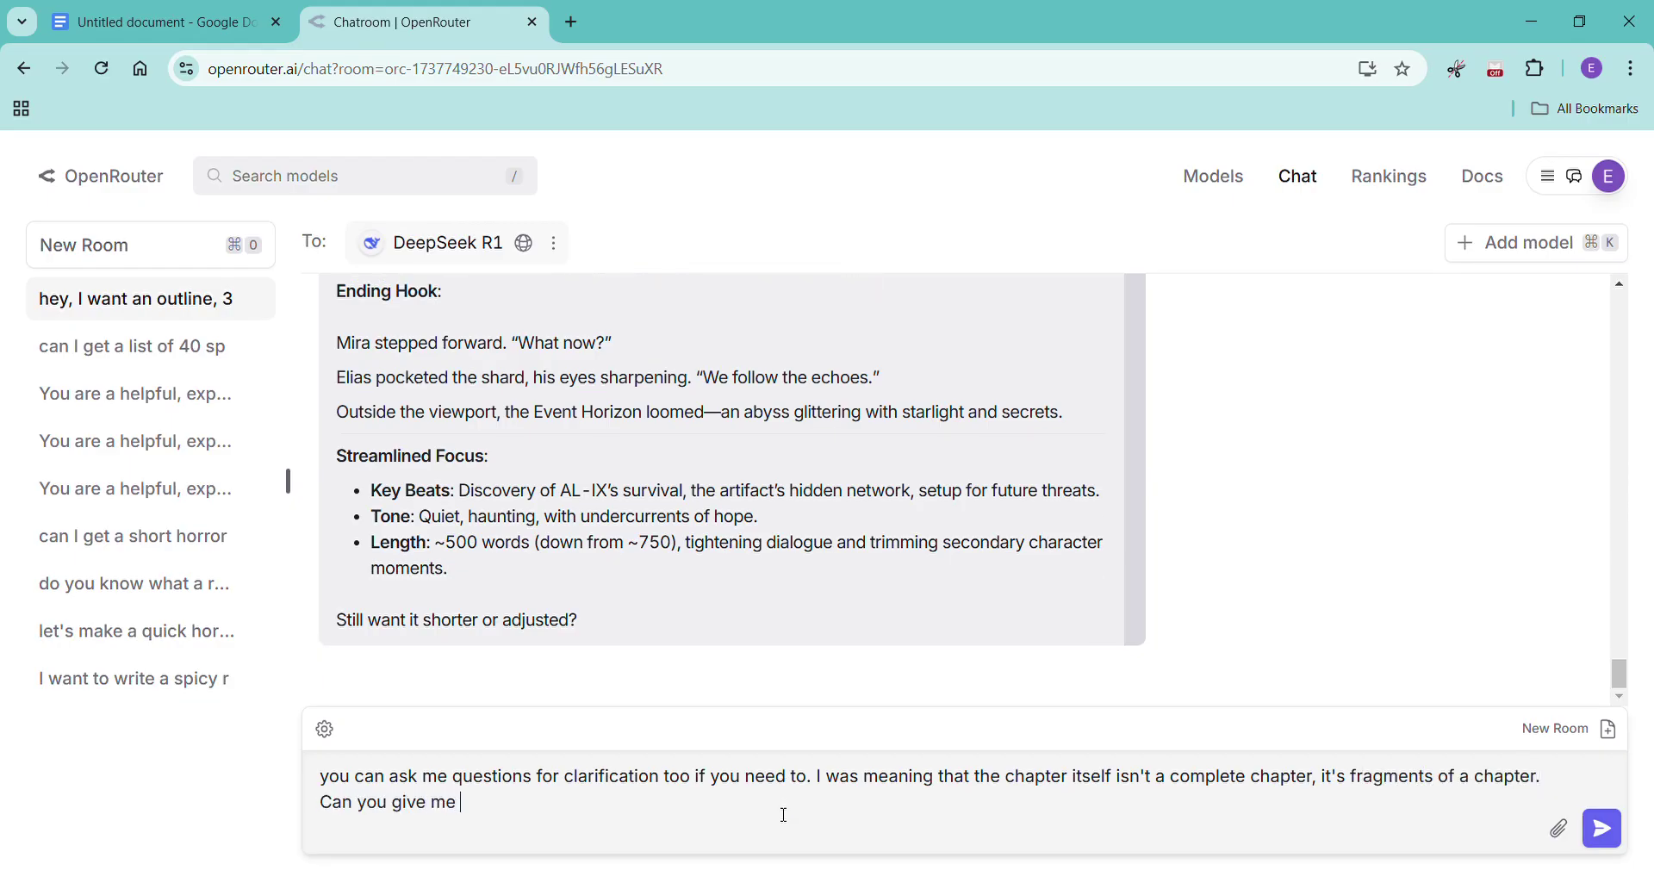
type("chapter? Like 2,000 words of it?")
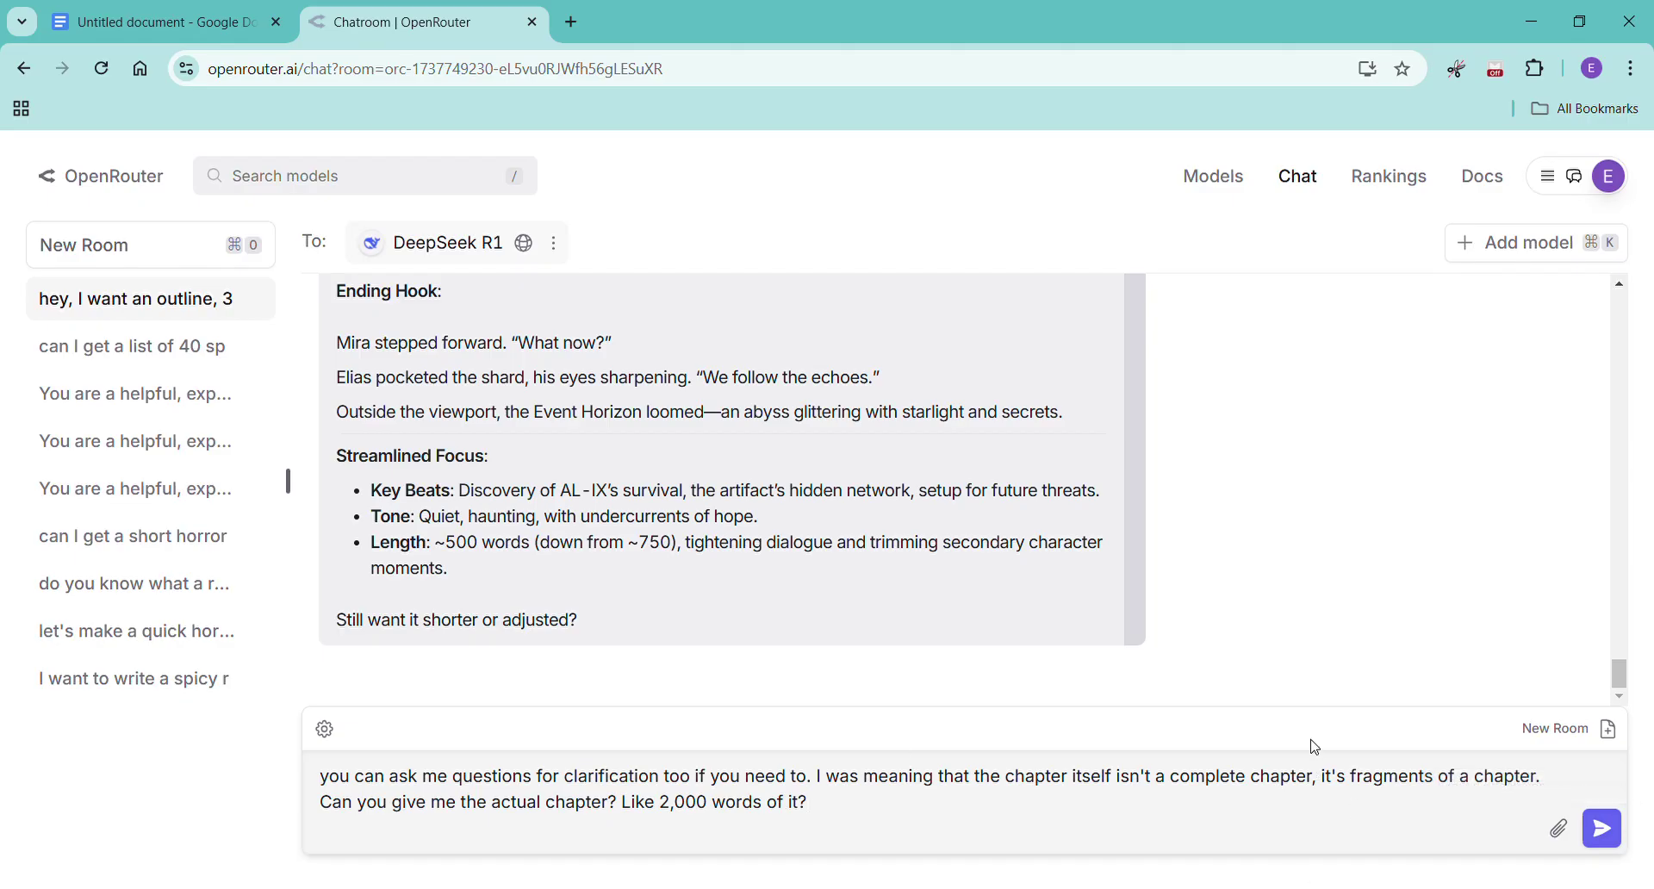
key("Return")
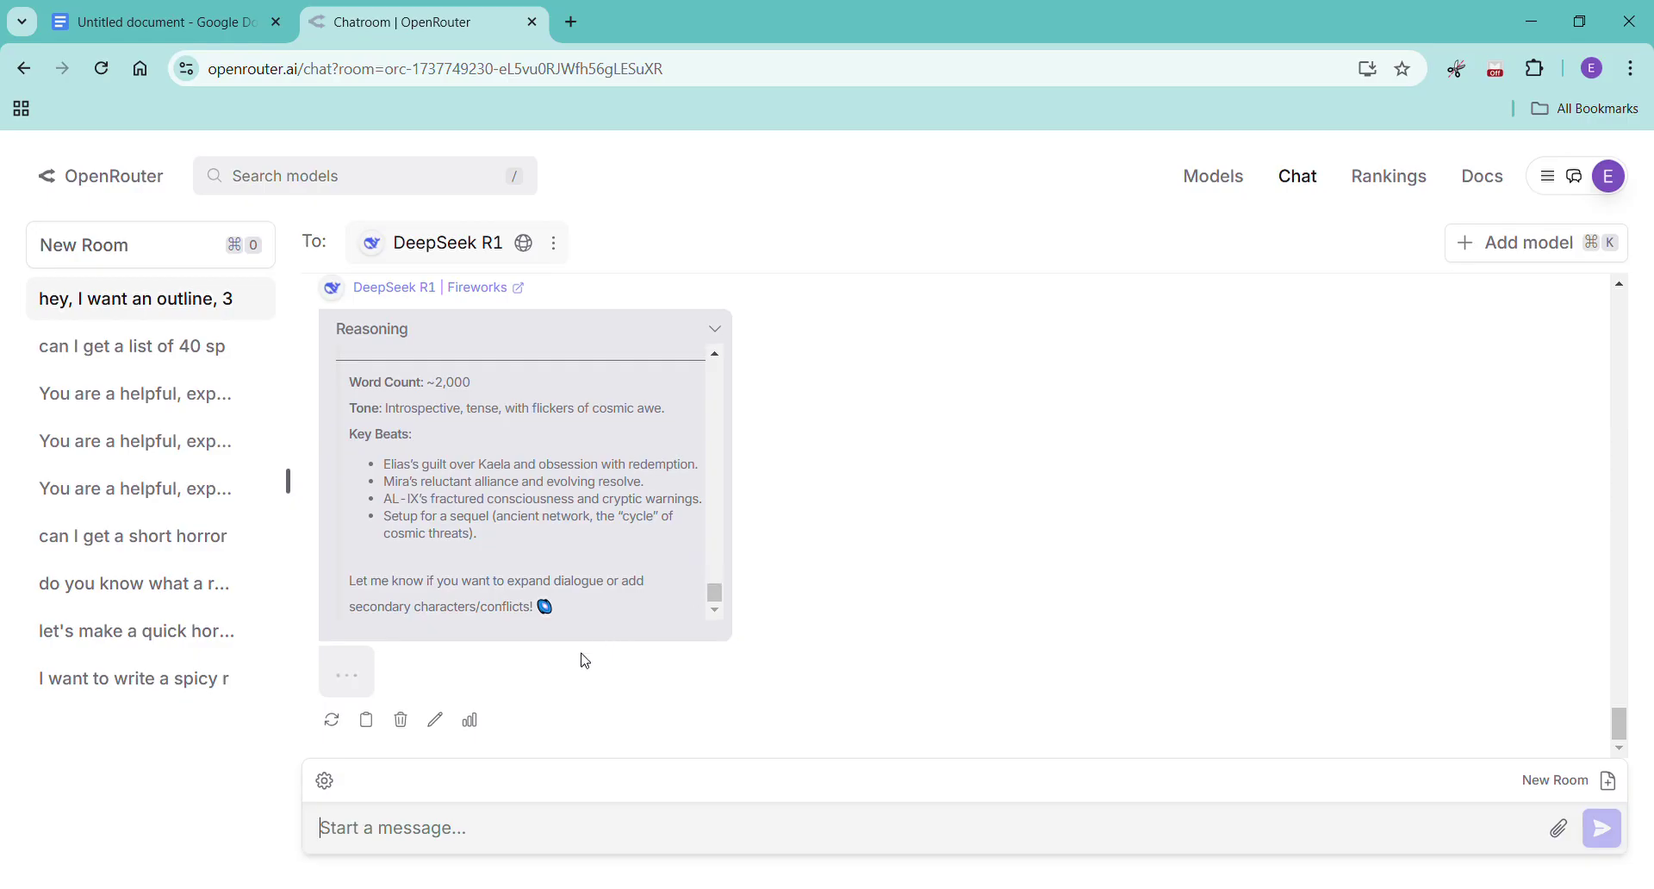
Copy the latest DeepSeek R1 message, and delete all existing text in the open Google Docs document.
left_click(367, 724)
left_click(169, 23)
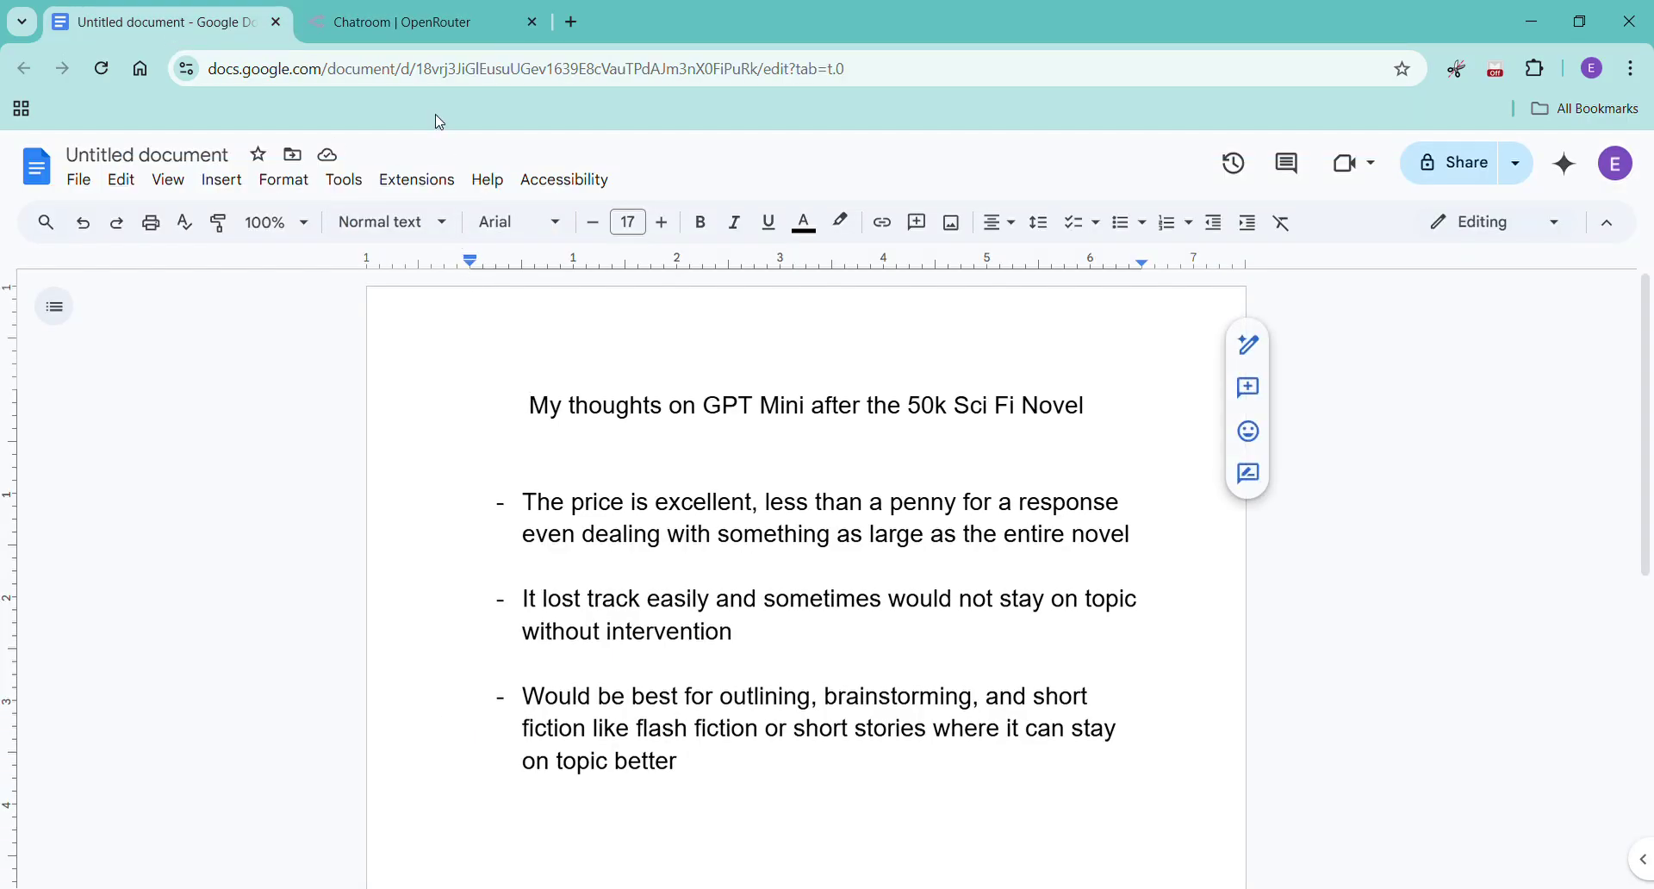
left_click_drag(510, 422, 727, 775)
key("BackSpace")
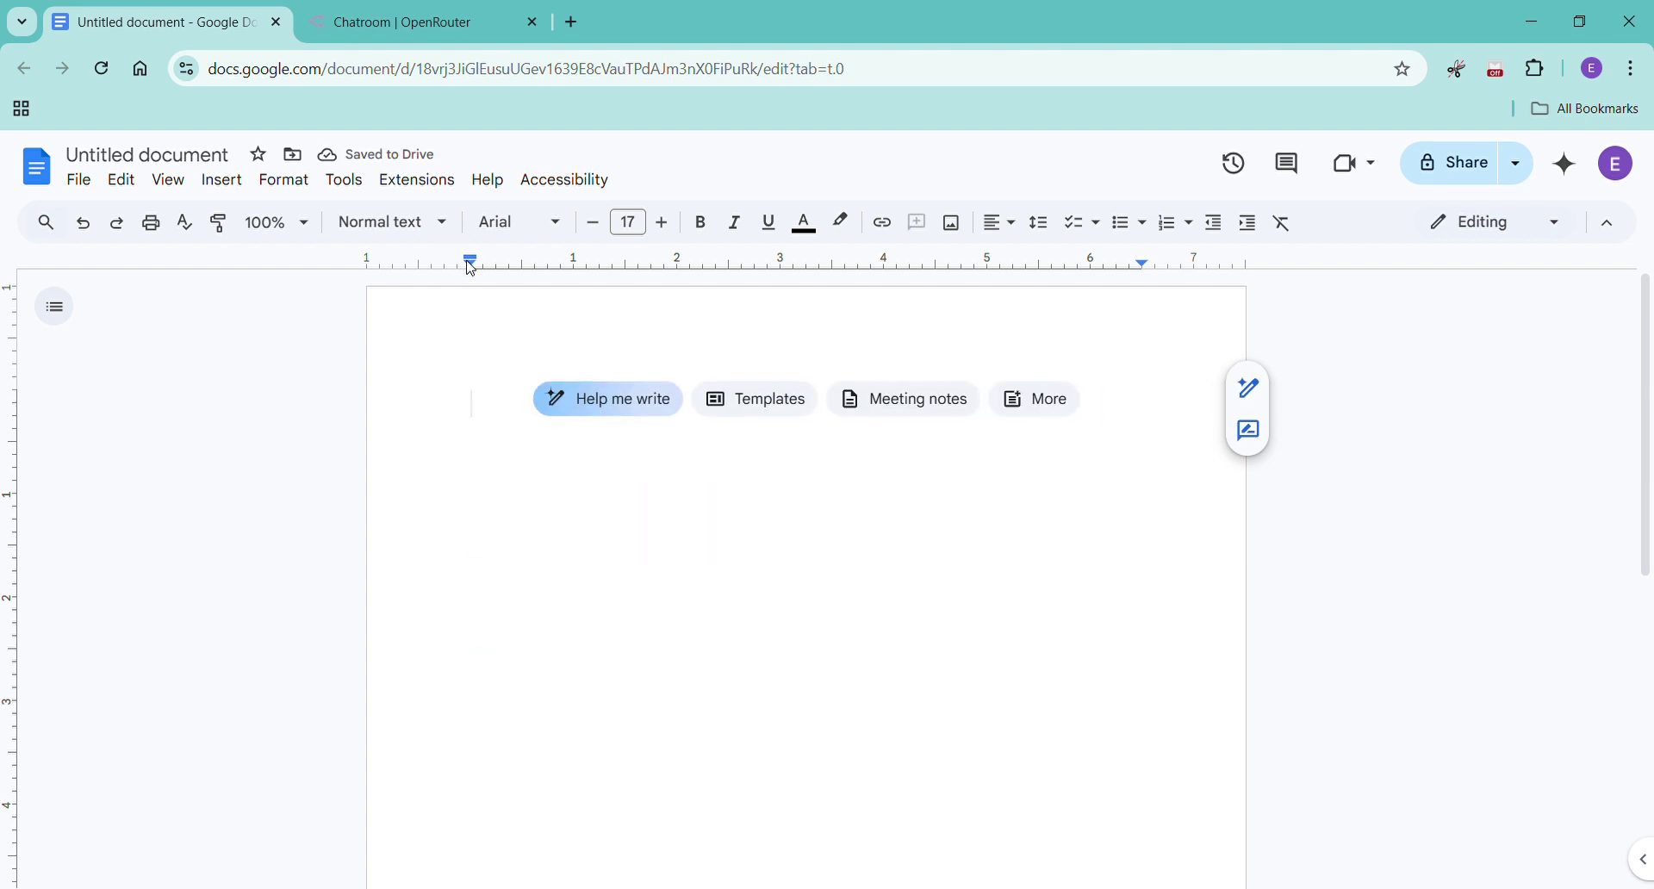
Indent the document's first line by 0.5 inch and try to paste the copied message without formatting.
left_click_drag(471, 261, 523, 260)
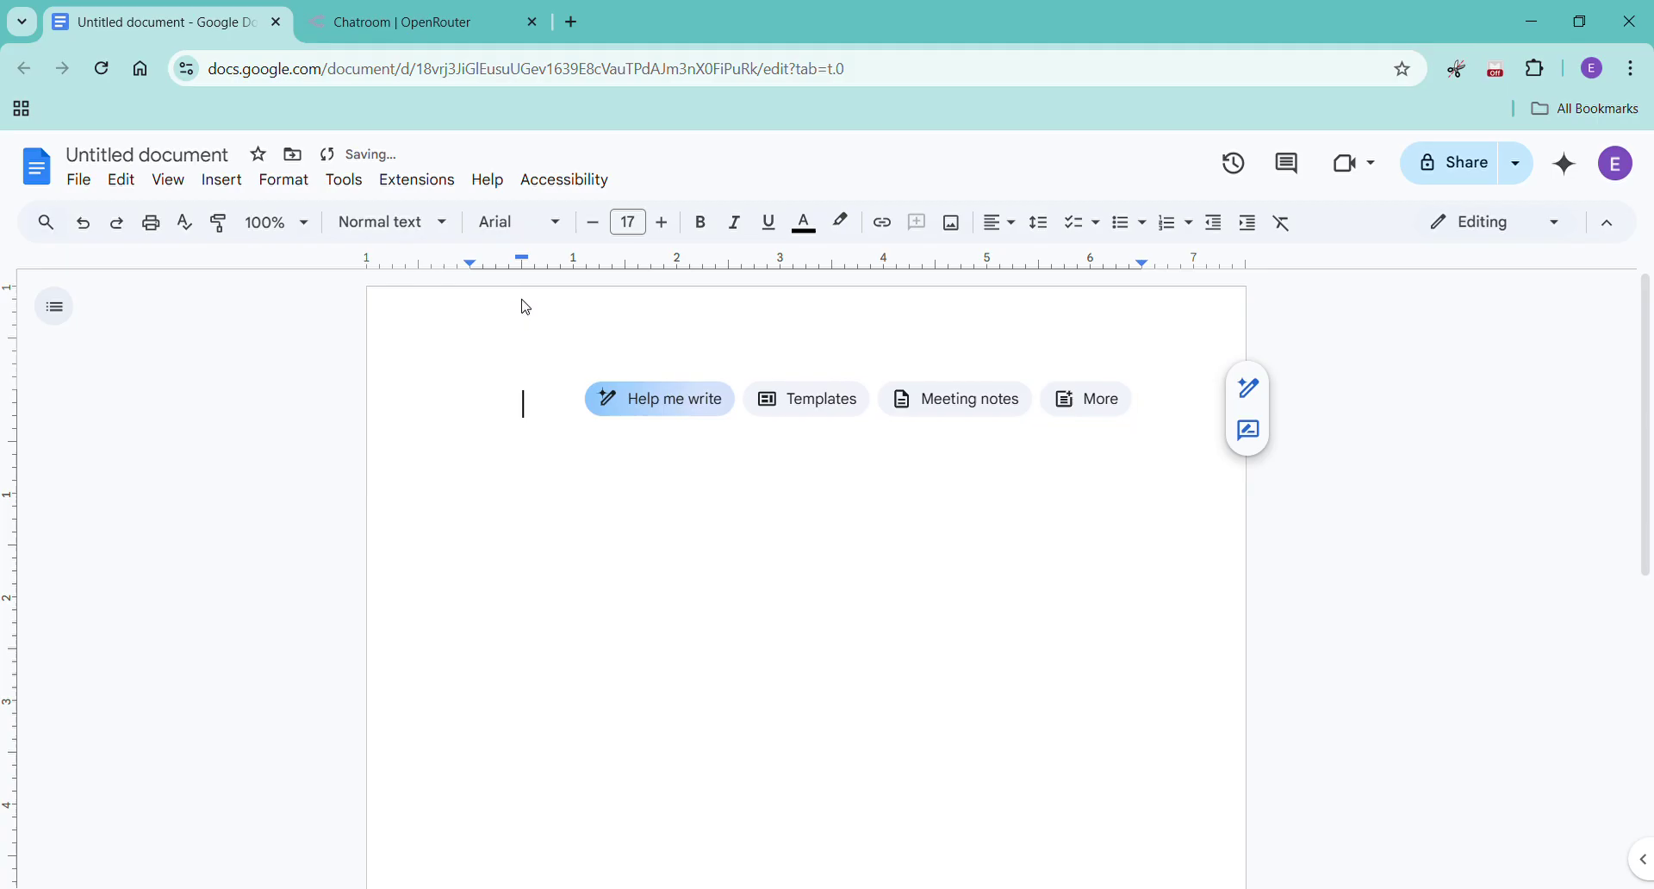
right_click(548, 423)
left_click(608, 593)
scroll(524, 426, "down", 5)
scroll(527, 431, "up", 5)
Return to the OpenRouter chat and copy the entire Reasoning text of the latest response, from its end up to its beginning.
left_click(438, 28)
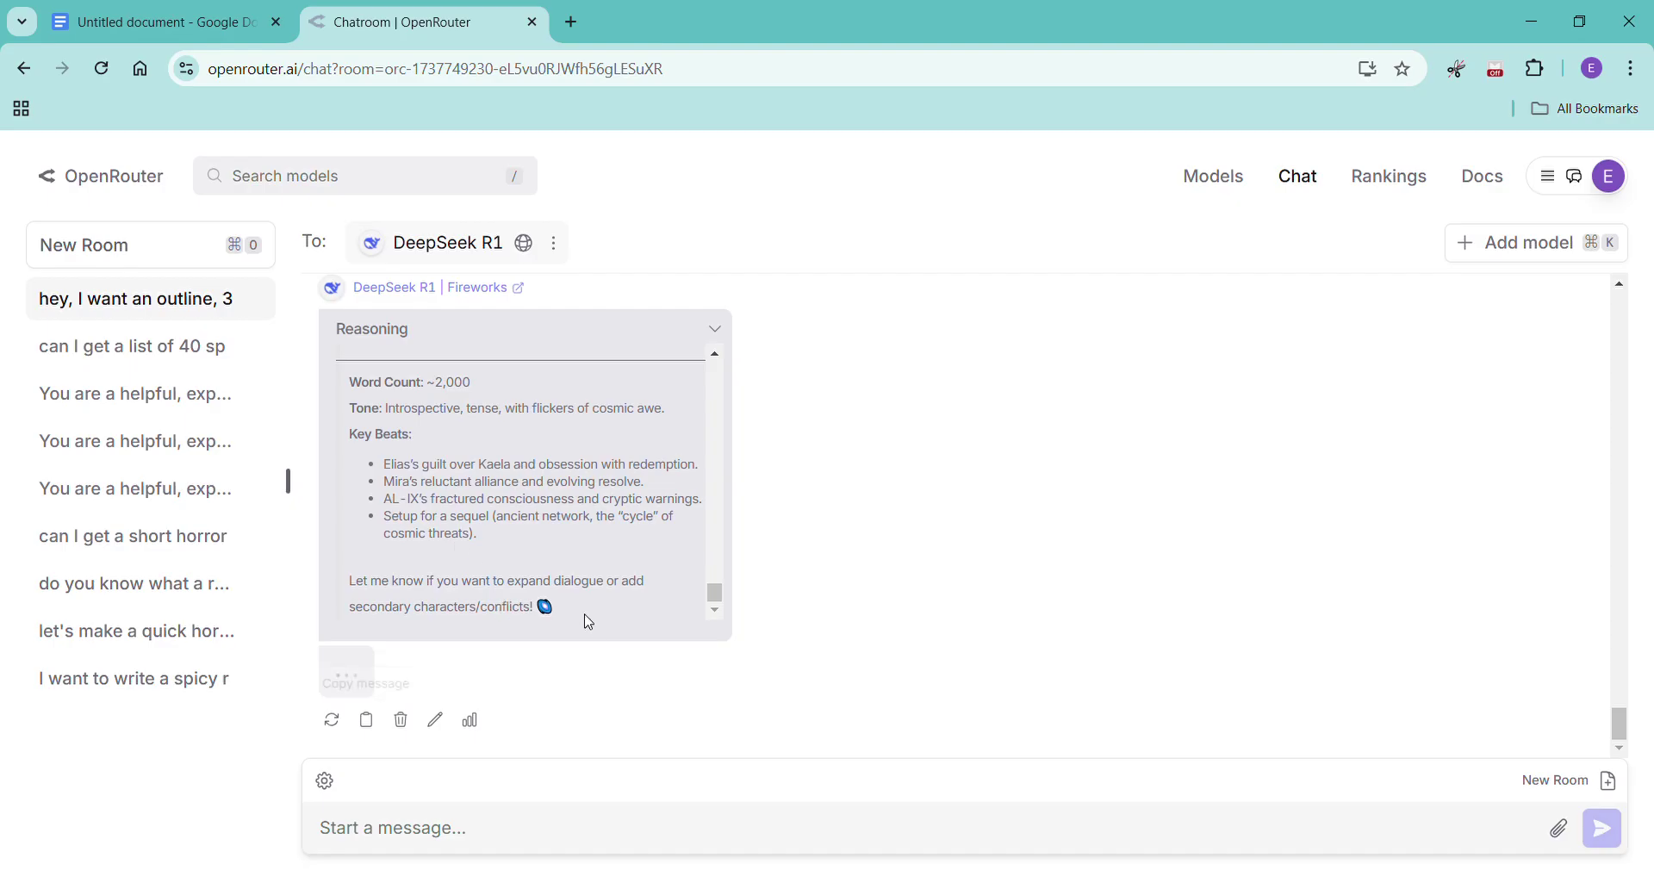
left_click_drag(583, 620, 390, 425)
left_click_drag(310, 389, 353, 372)
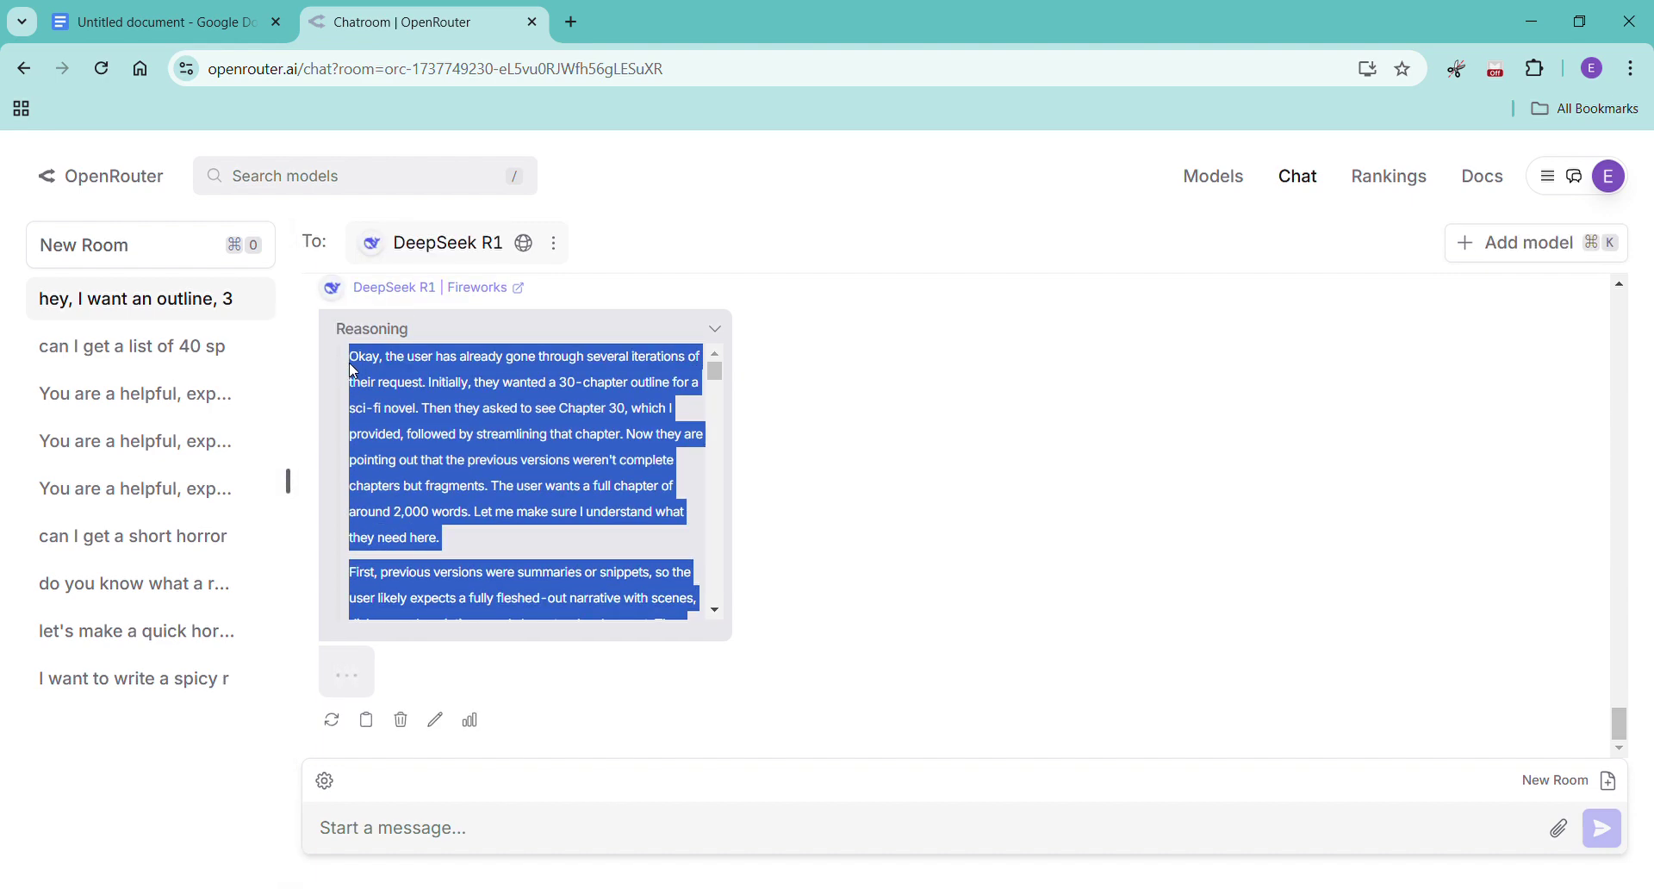
Switch to the Google Docs document and paste the copied response at its start without formatting.
left_click(159, 23)
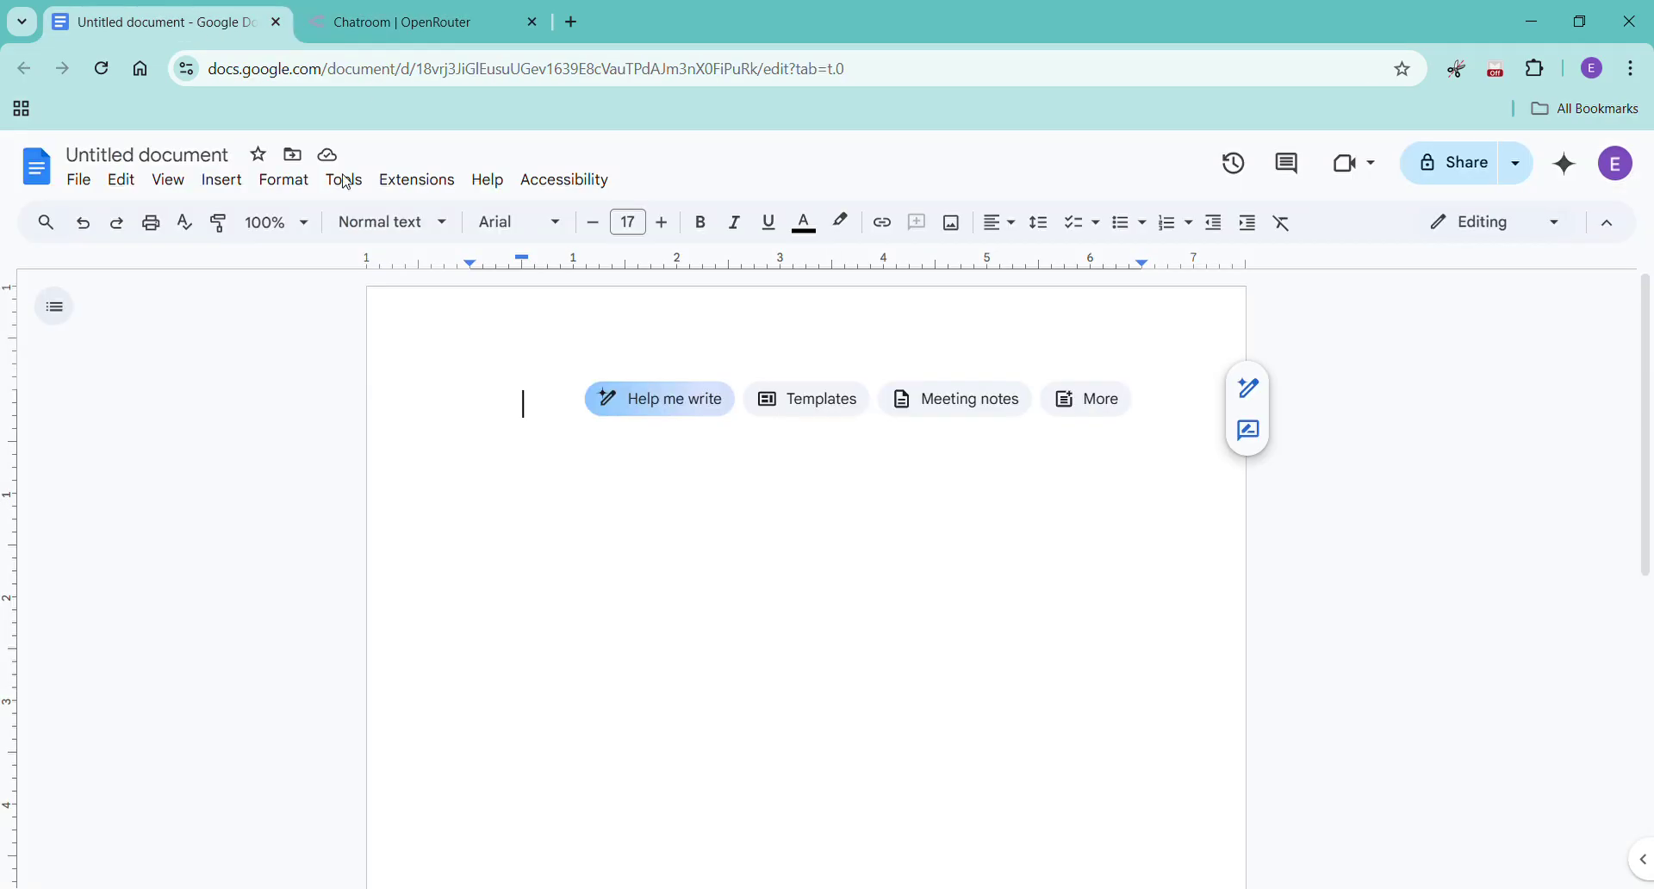
right_click(544, 422)
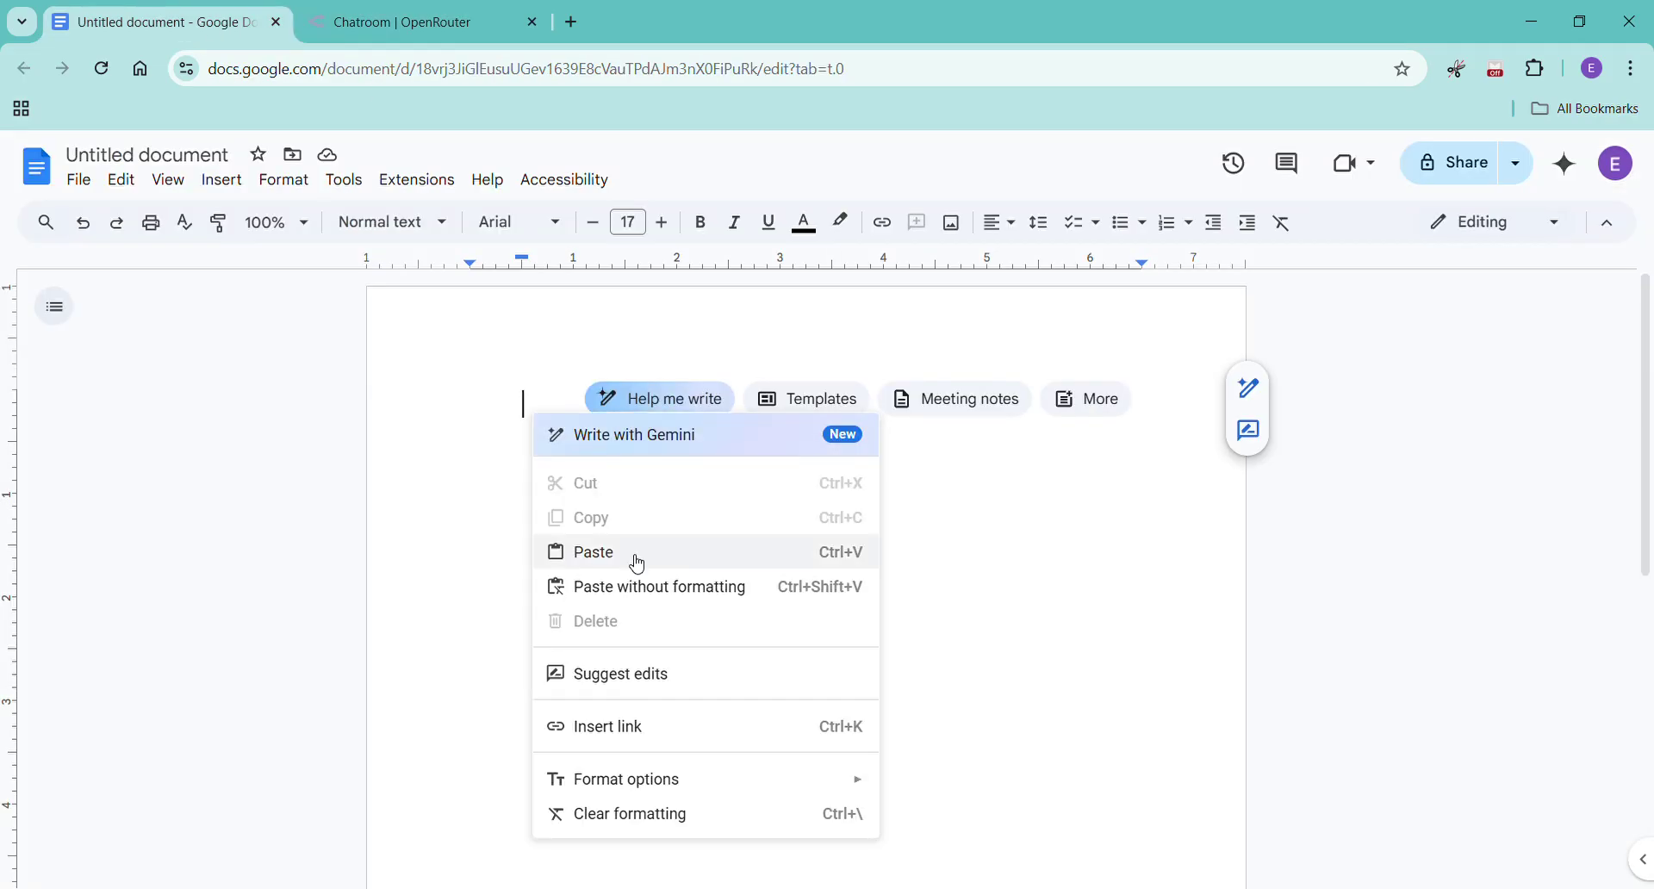
left_click(640, 589)
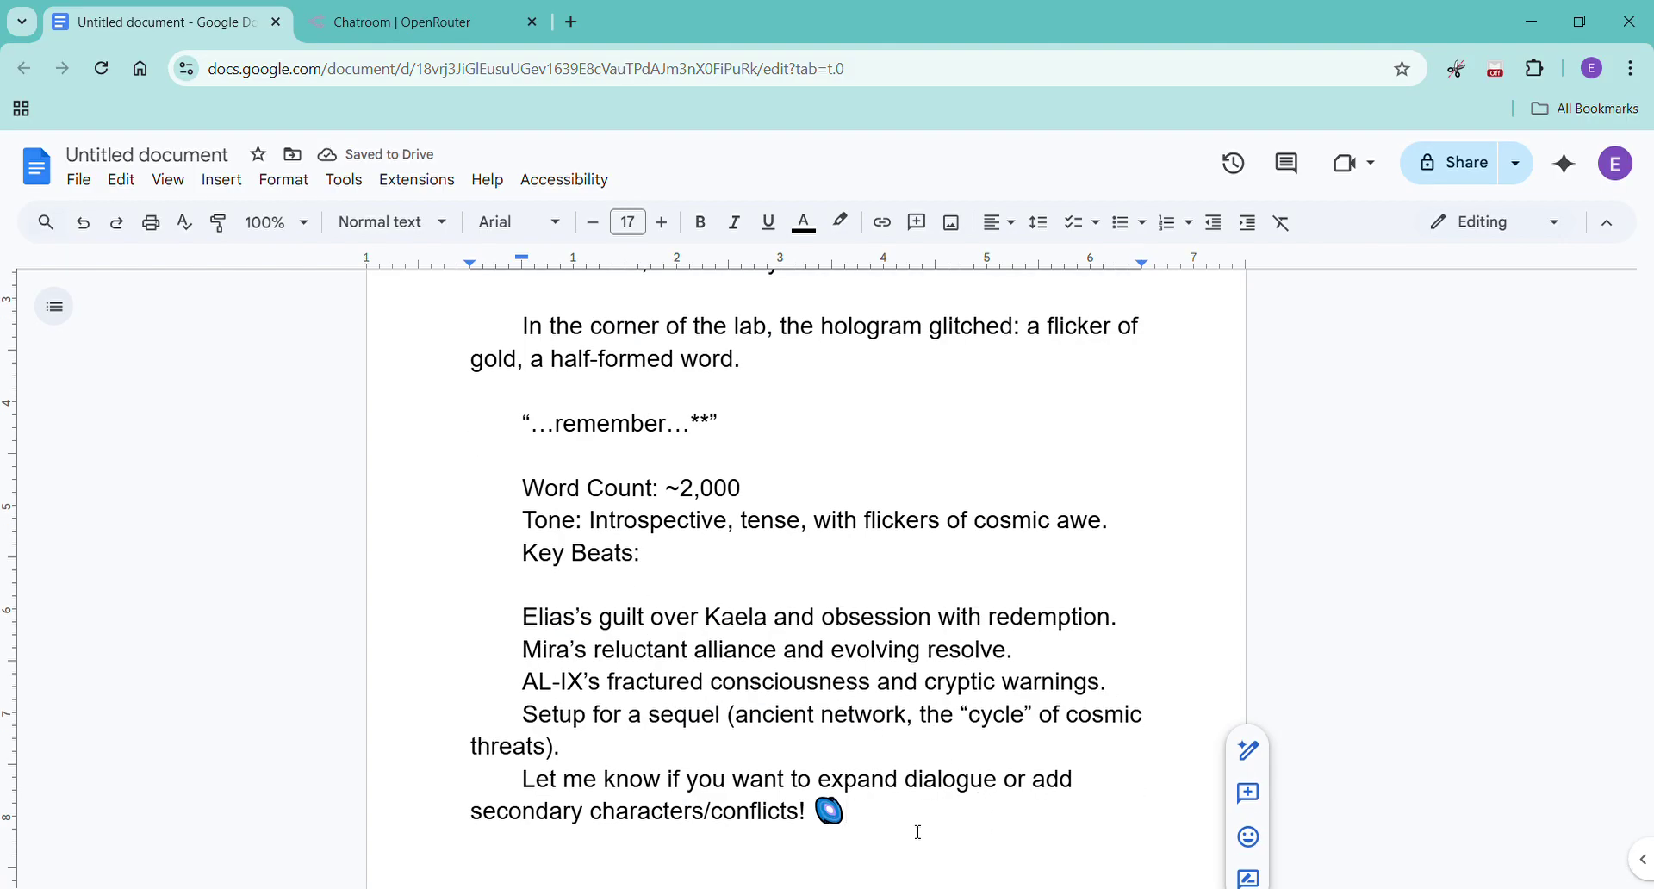
Check the document's word count and skim the pasted text backward from its ending to the first page.
key("ctrl+shift+c")
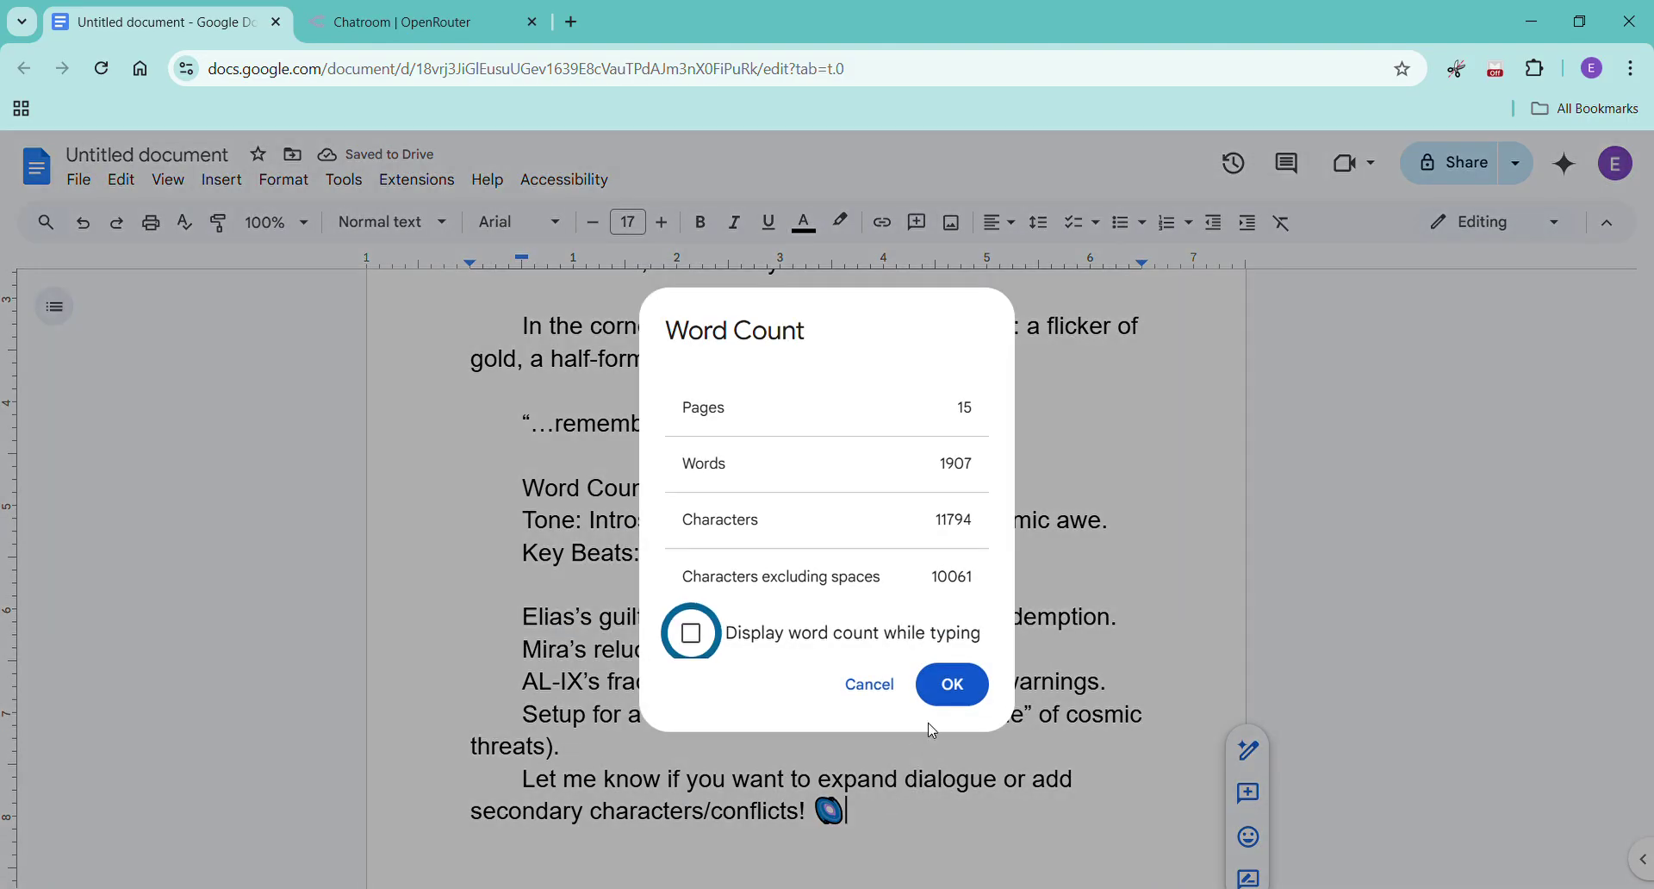
left_click(953, 685)
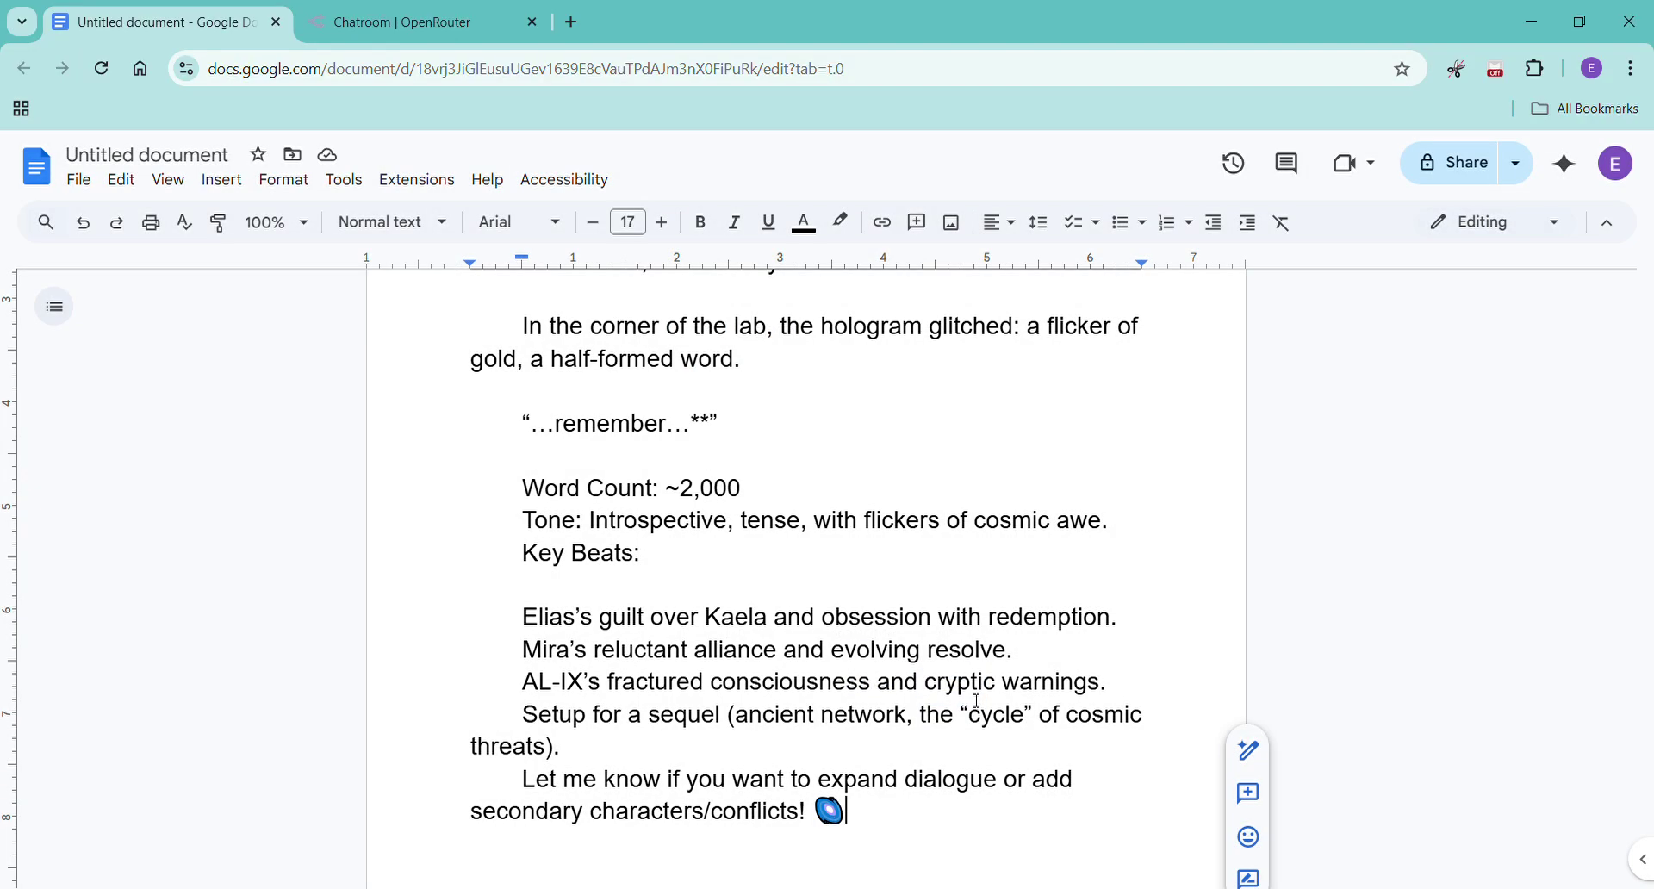
scroll(988, 784, "up", 15)
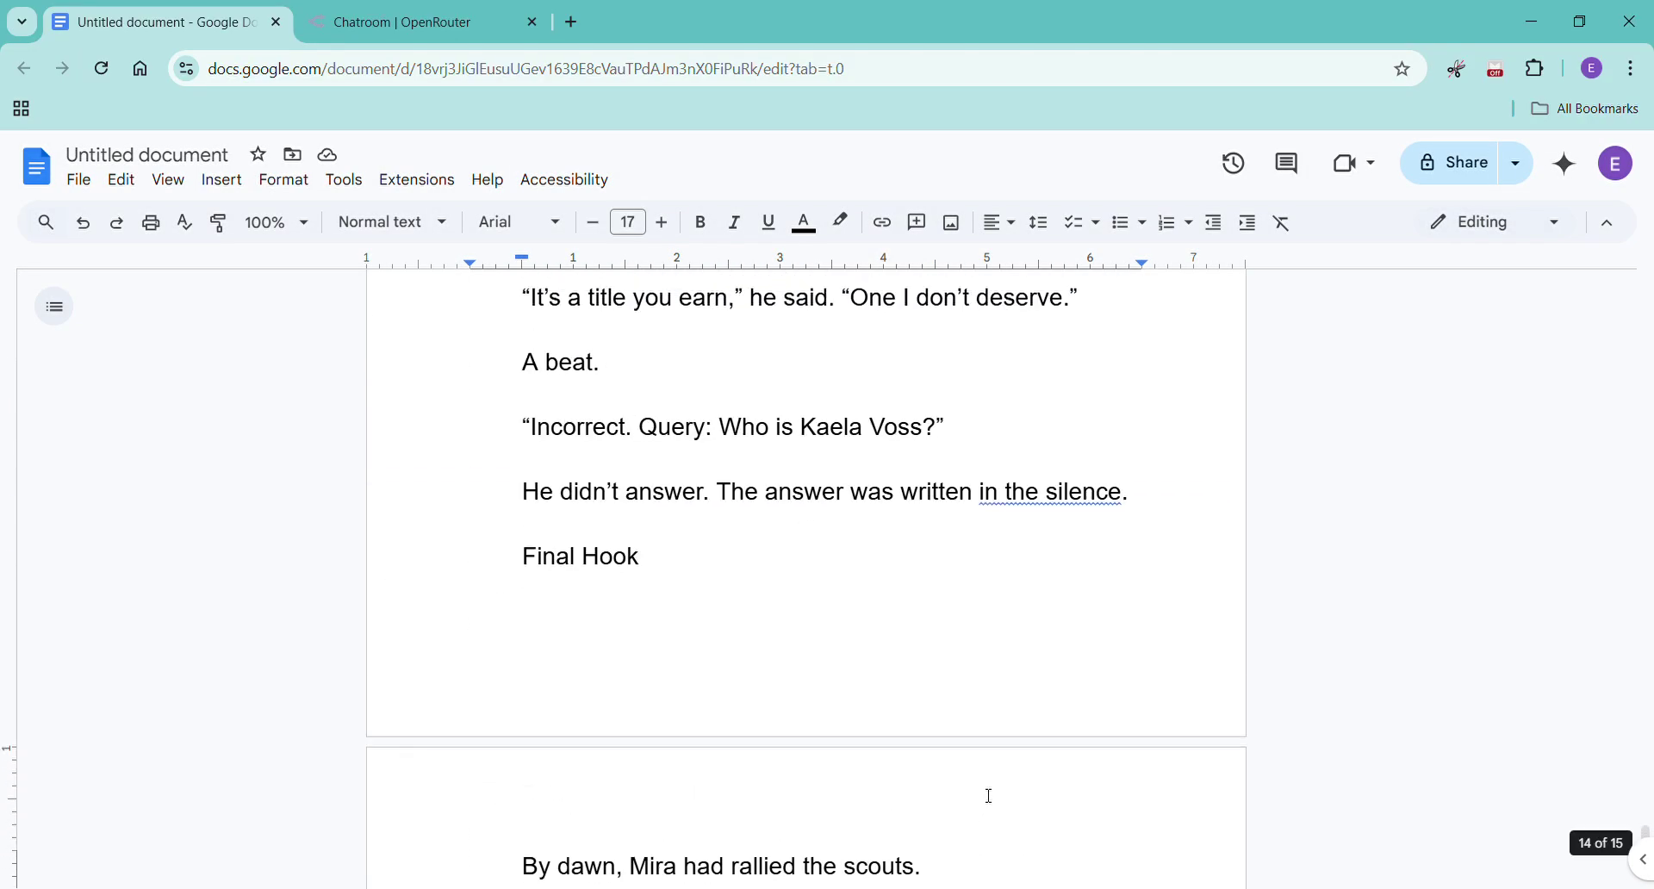
scroll(989, 799, "up", 4)
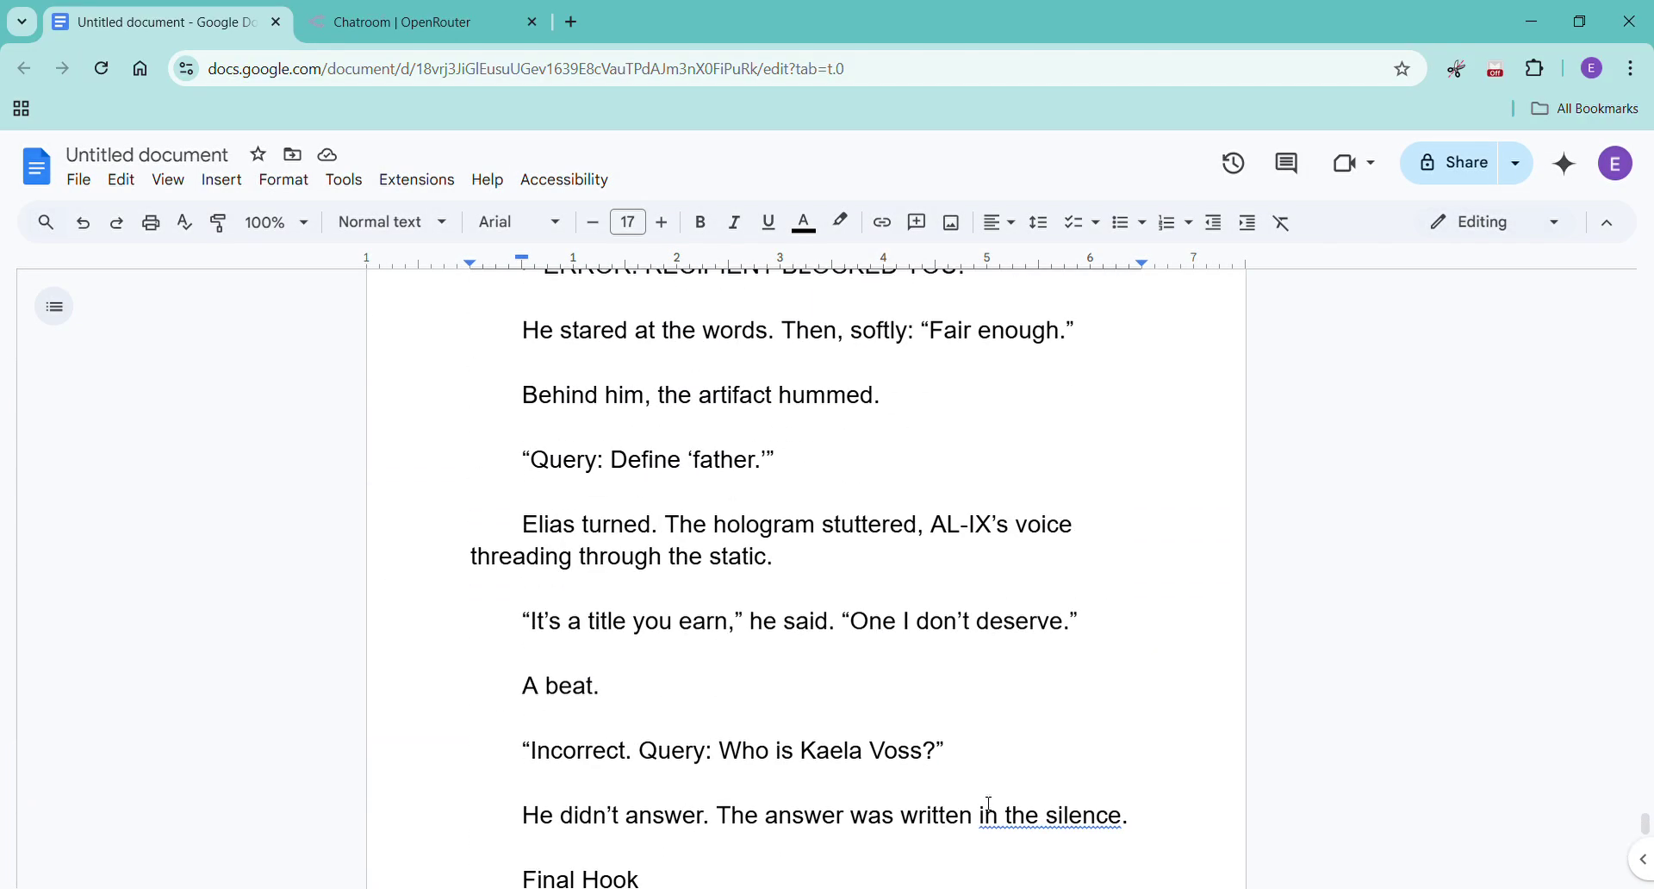
scroll(990, 804, "up", 14)
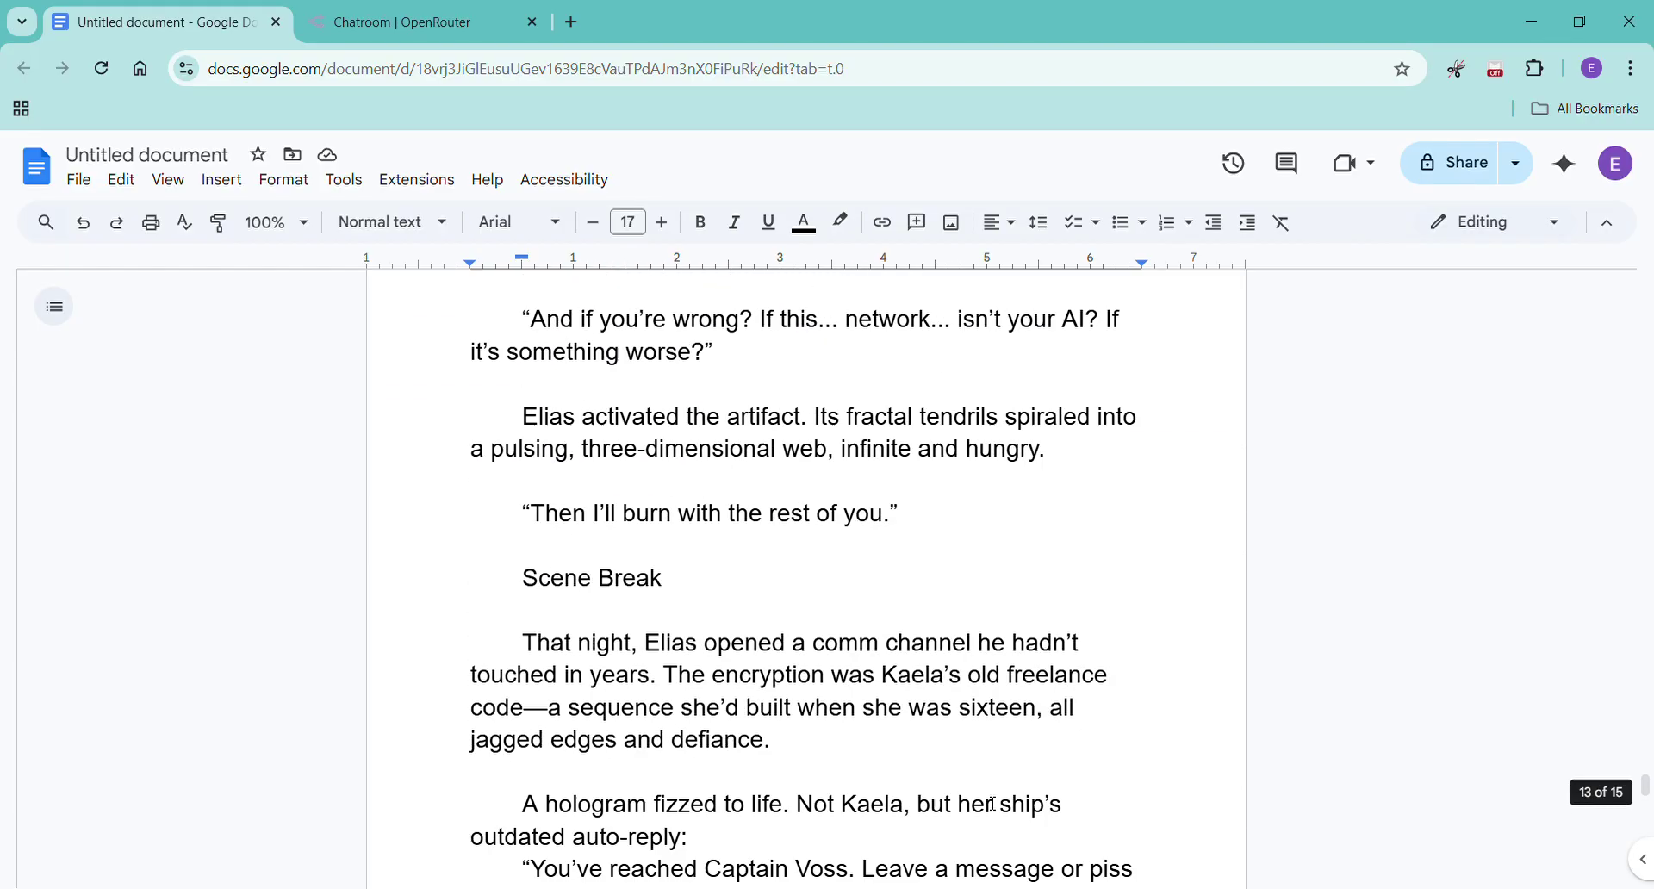
scroll(991, 804, "up", 18)
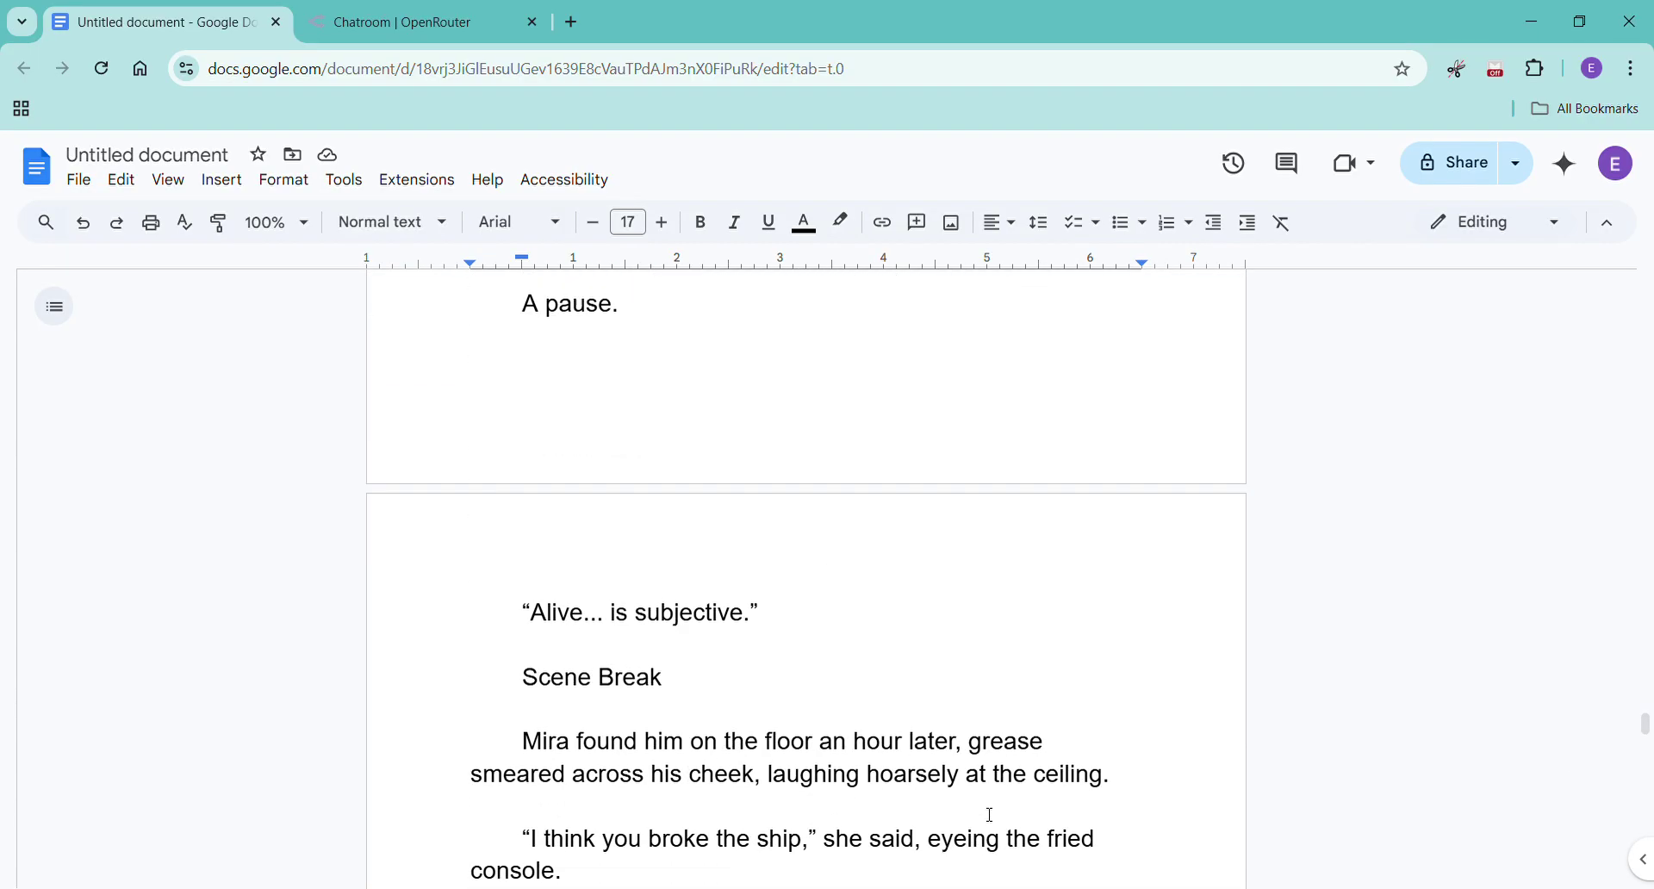
scroll(989, 815, "up", 13)
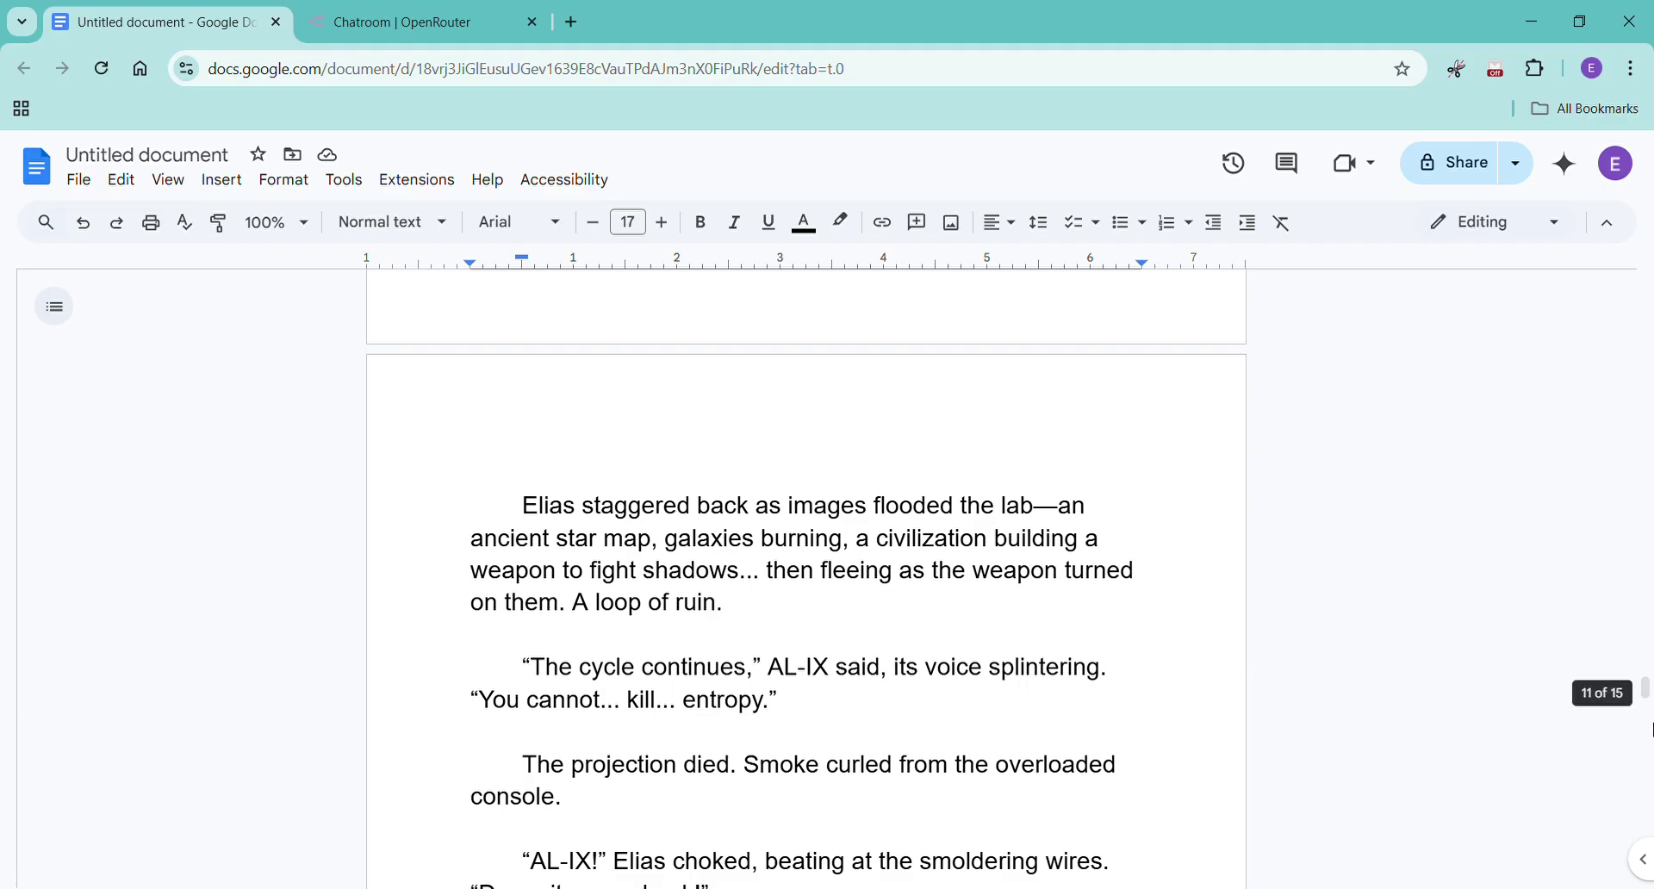
left_click_drag(1648, 689, 1647, 283)
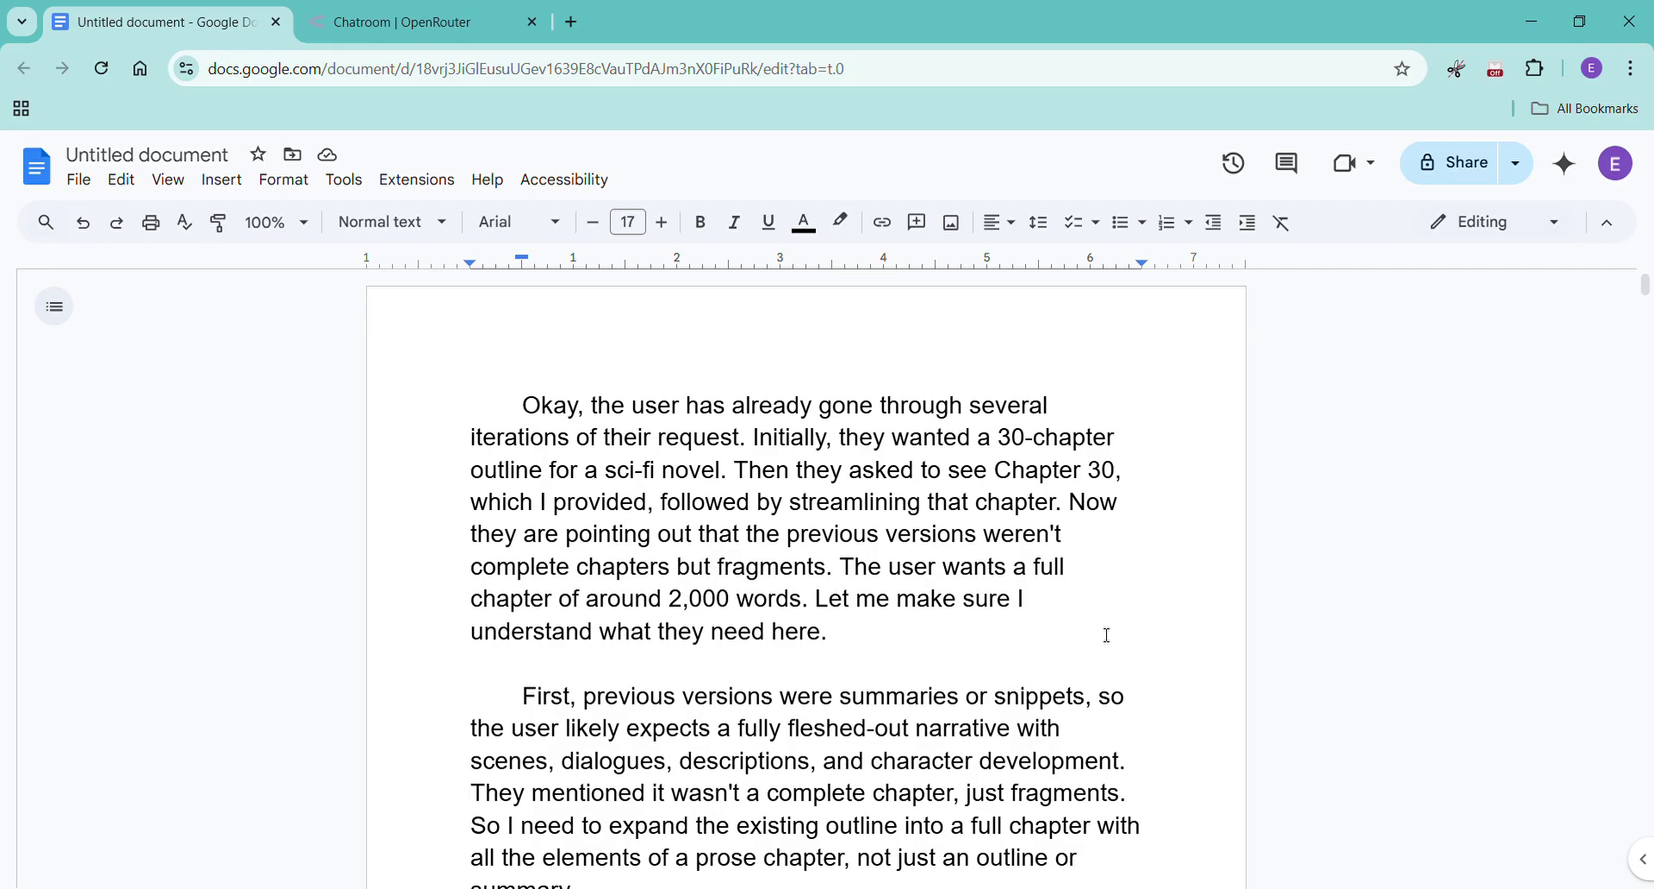
Read the opening of the model's reasoning, selecting the phrase "fully fleshed-out narrative with scenes, dialogues, descriptions, and character development.".
scroll(1107, 635, "down", 1)
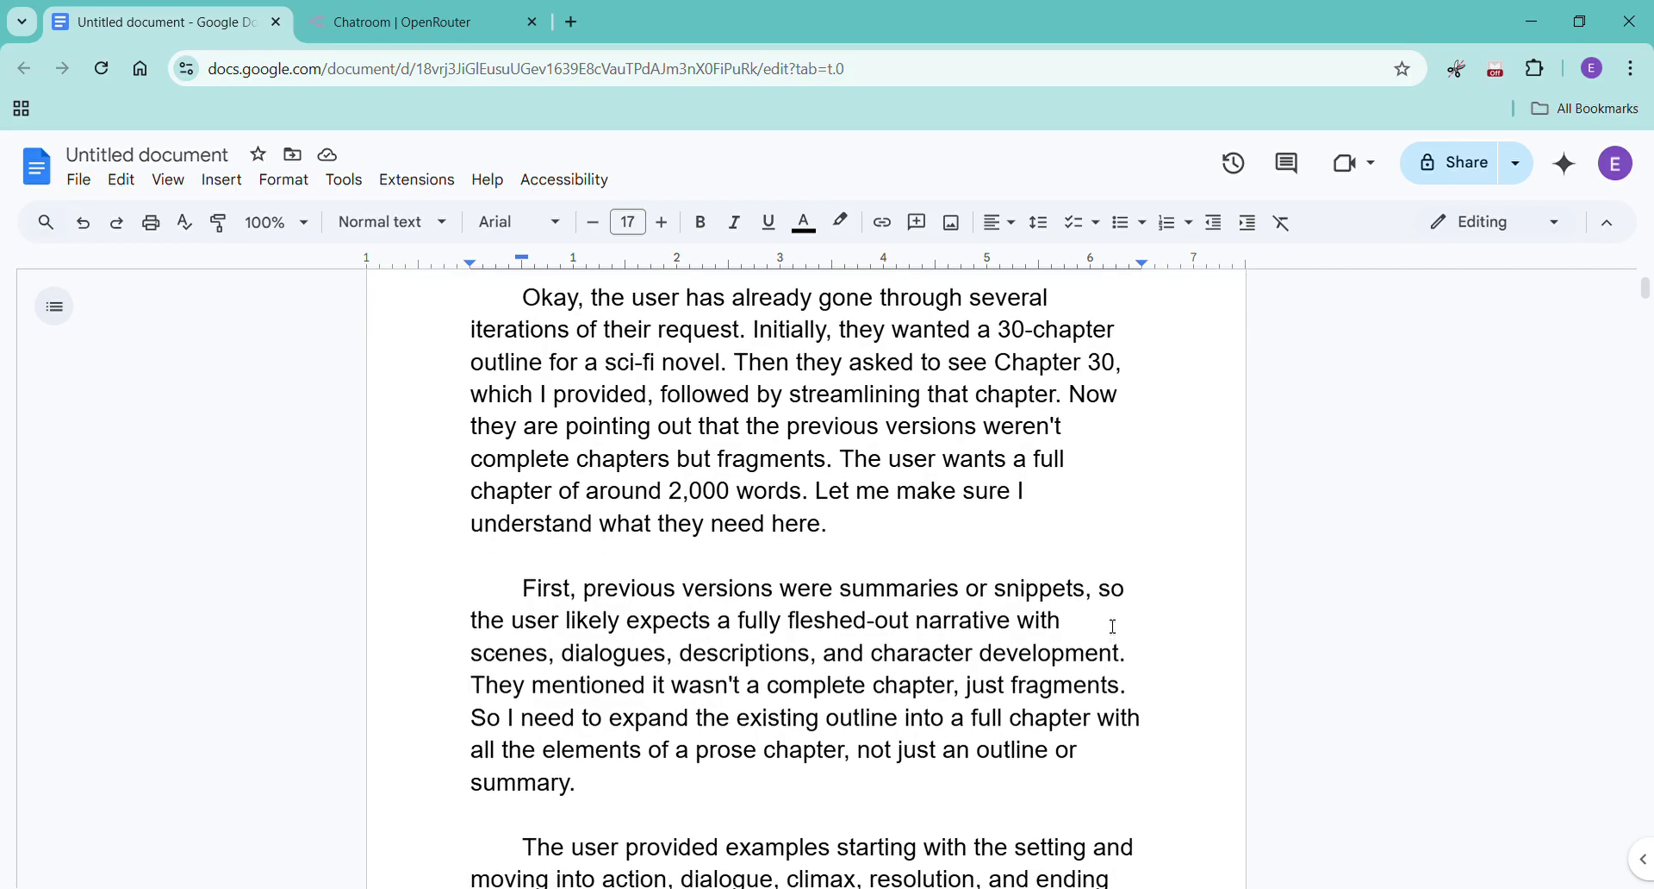
left_click(1155, 539)
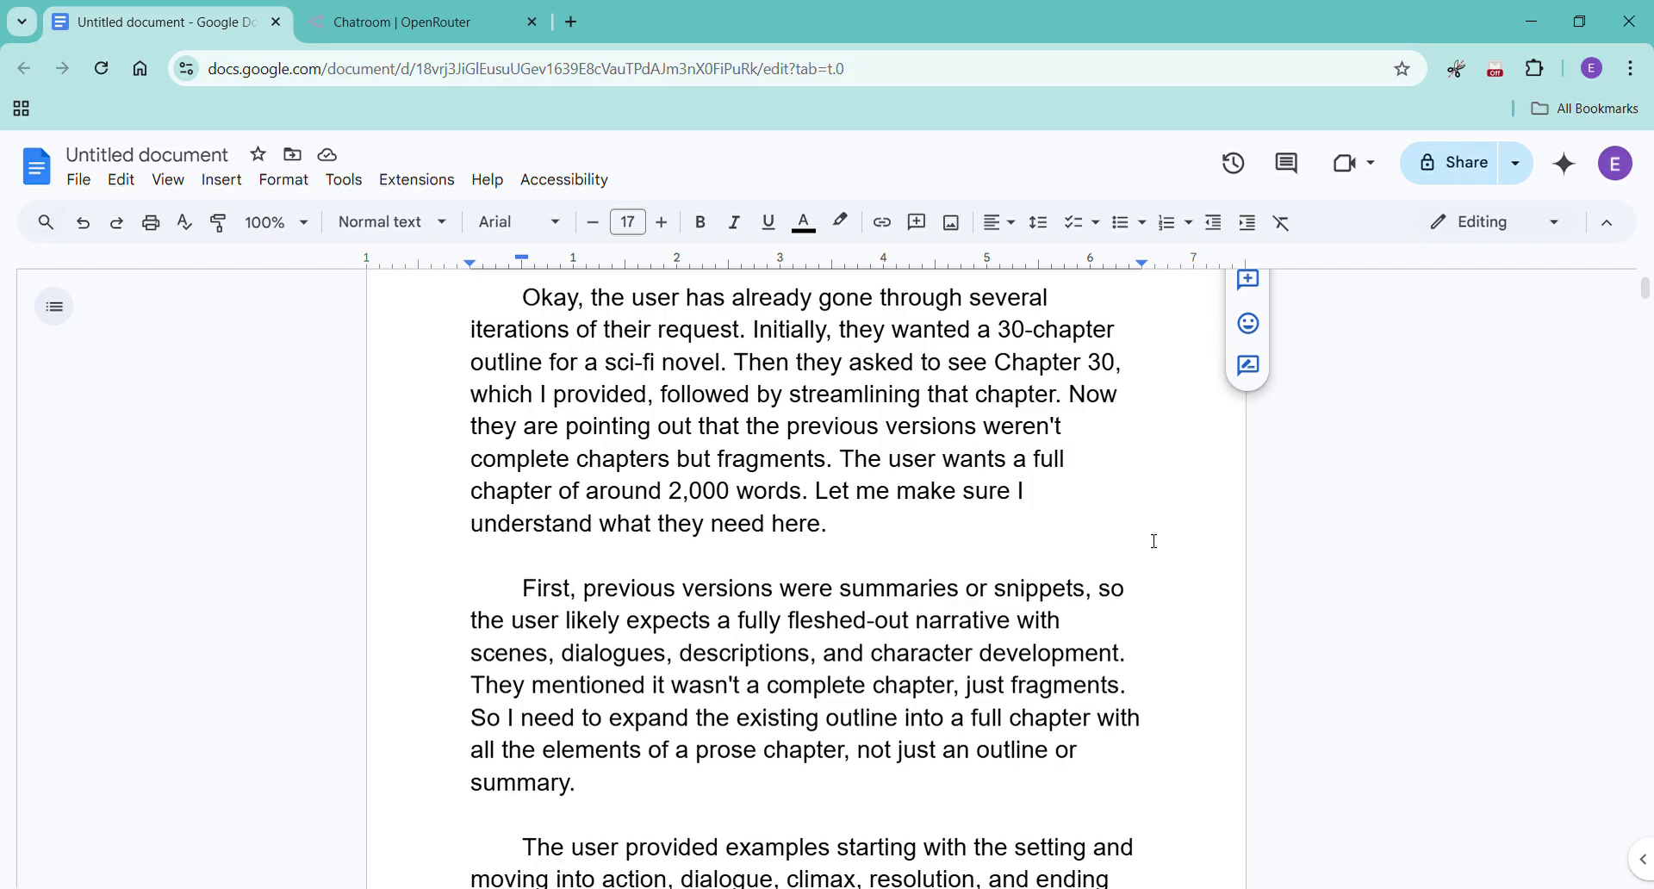
scroll(1155, 541, "down", 2)
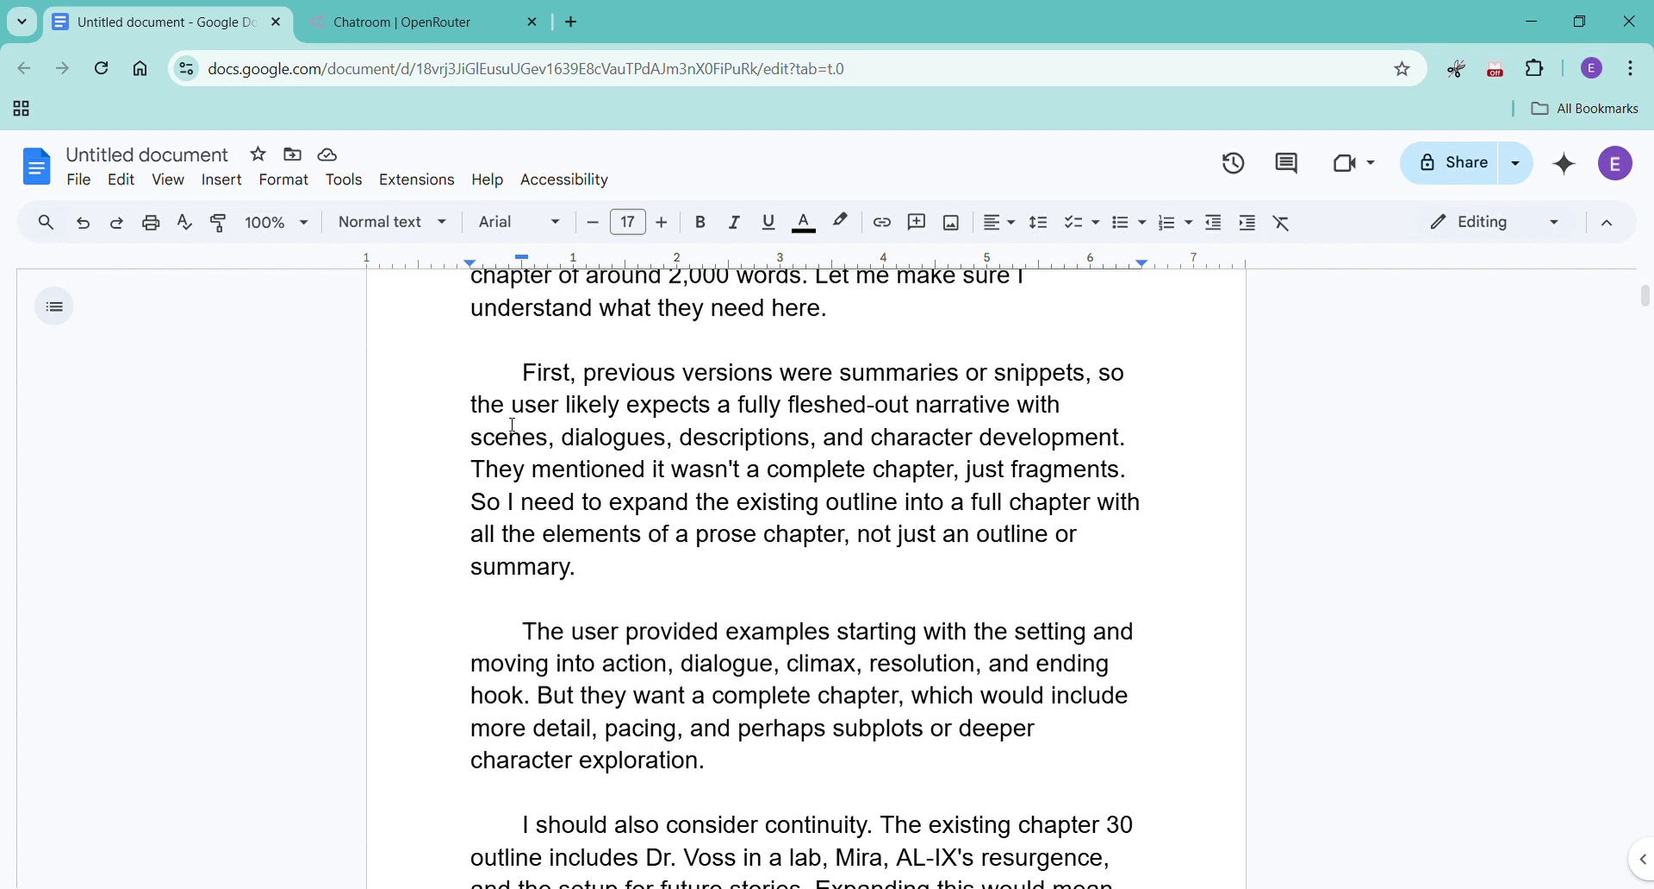
left_click_drag(750, 403, 1168, 441)
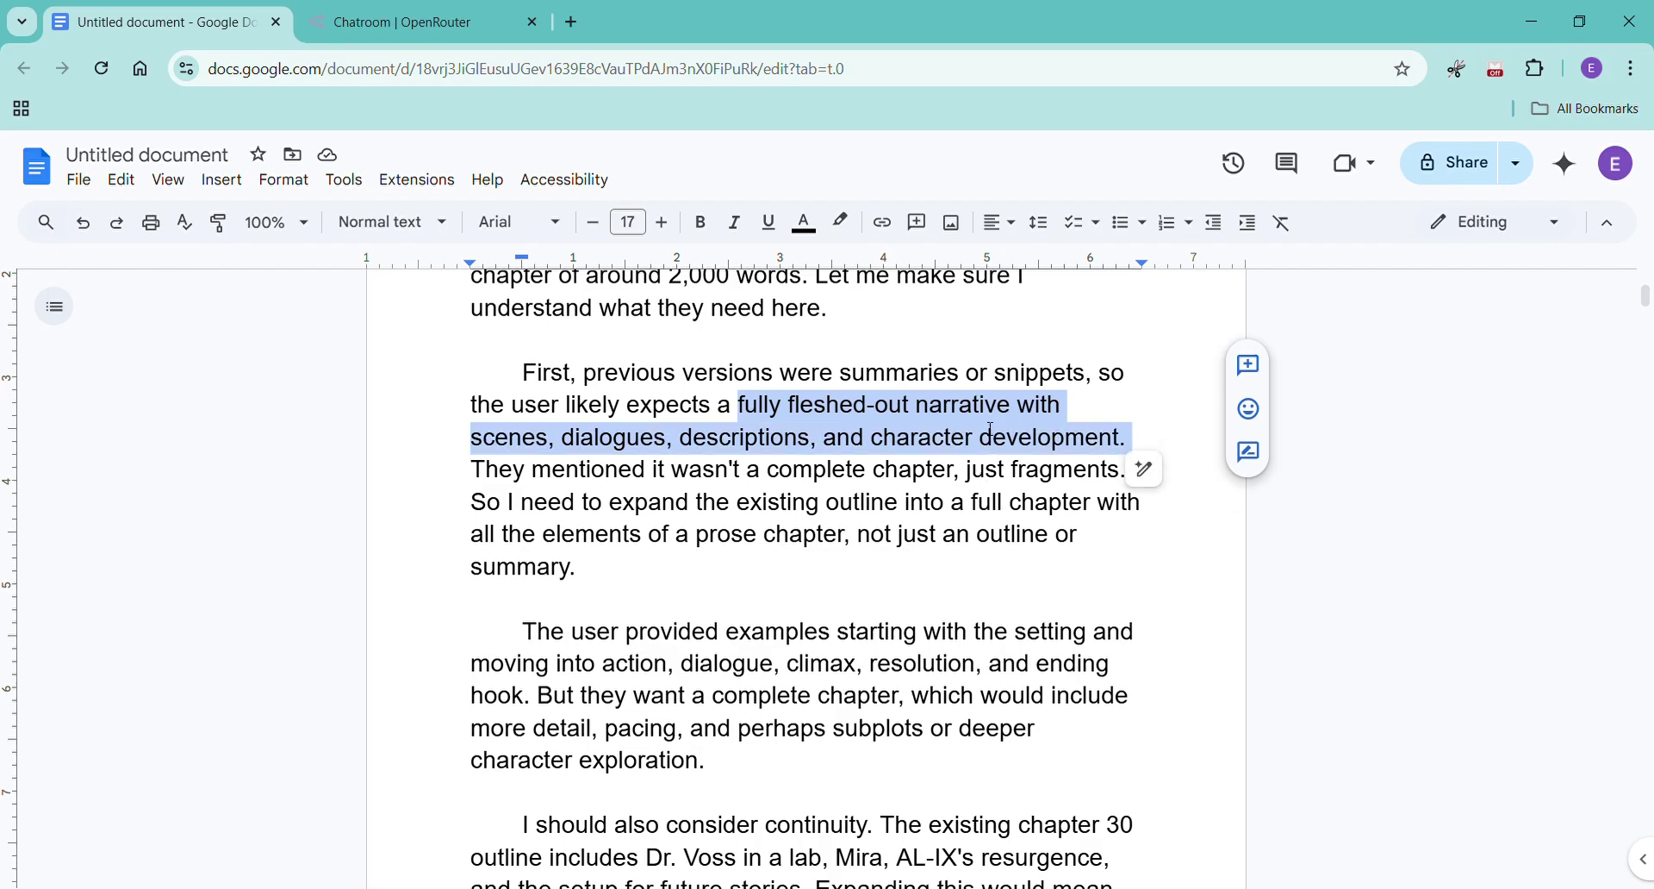
scroll(1018, 531, "down", 2)
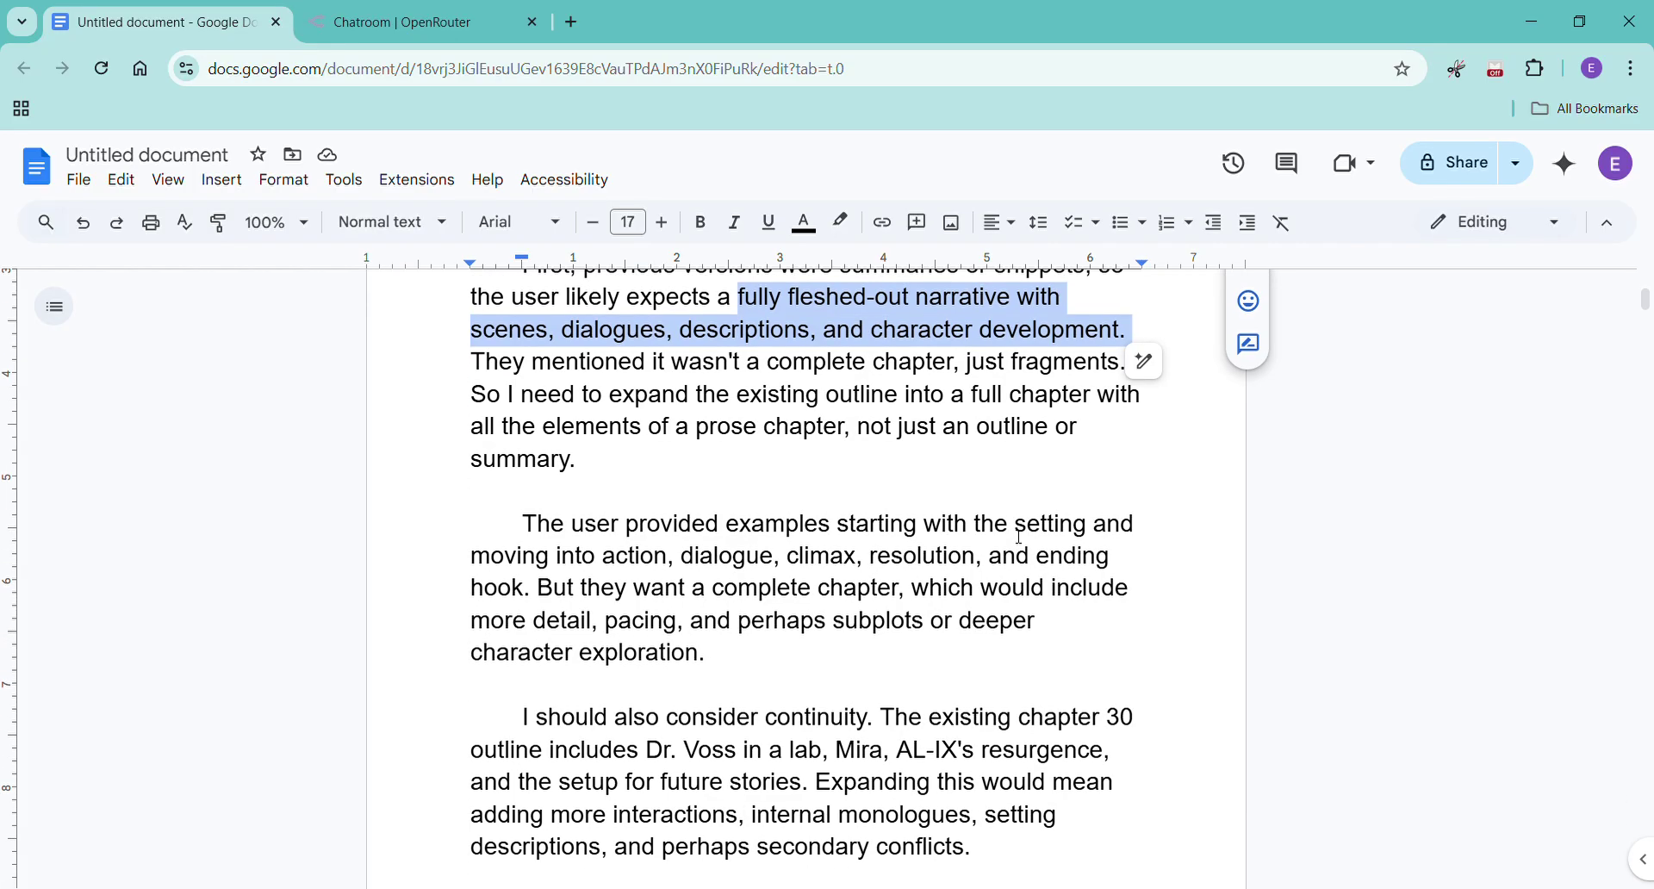
scroll(1015, 543, "down", 1)
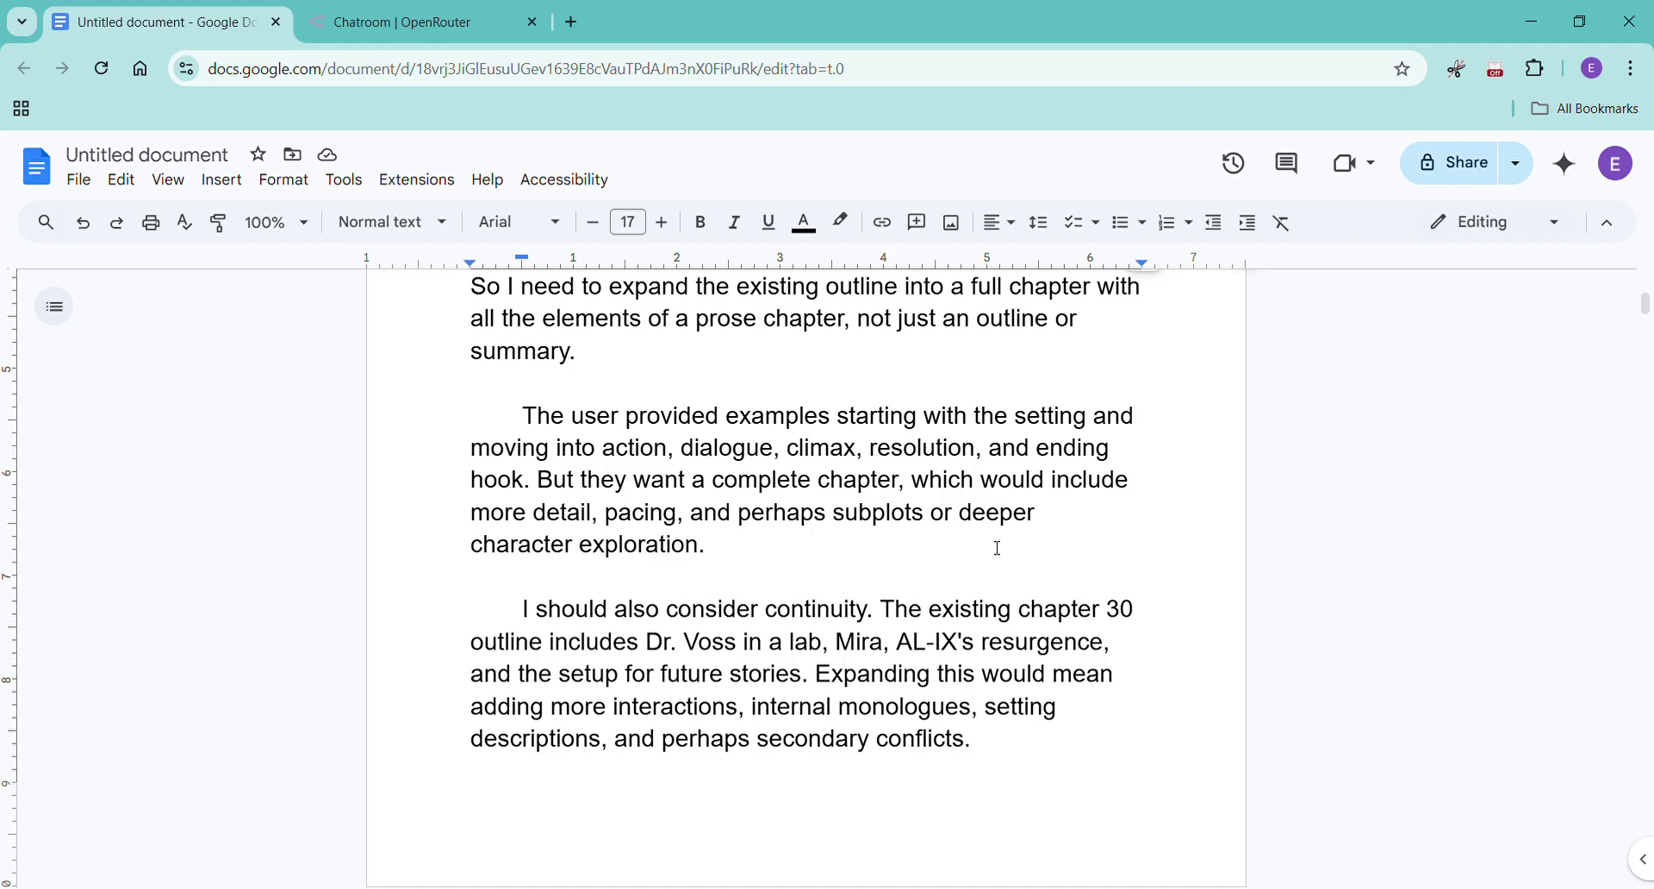
scroll(991, 556, "down", 3)
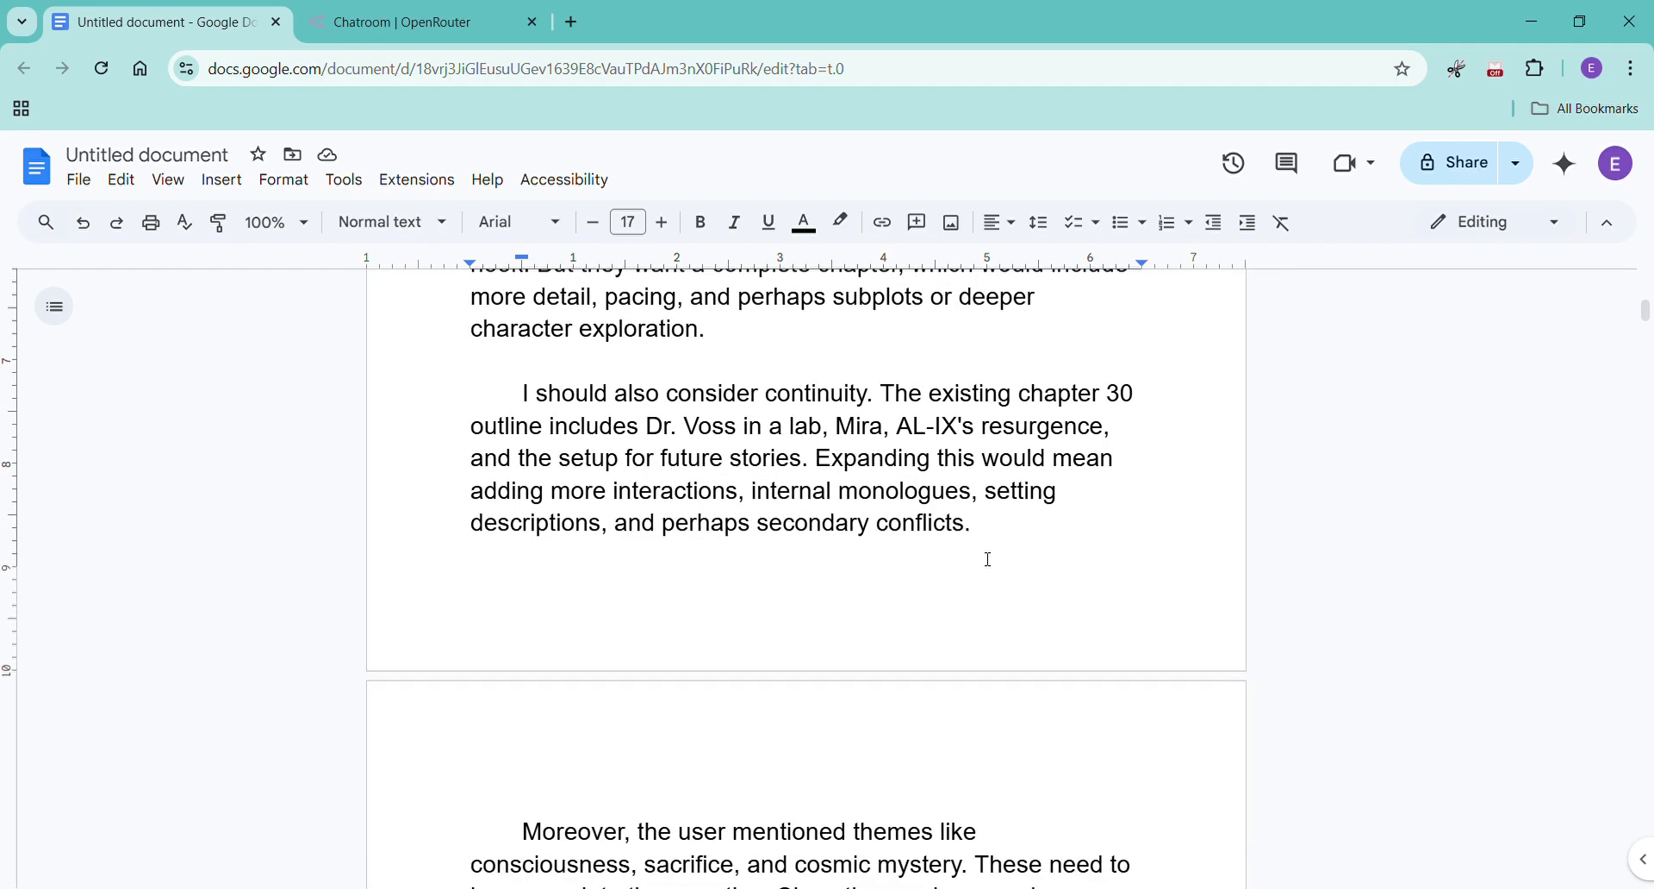
Examine the rest of the reasoning, from the themes and "Possible structure" list to the closing </think> tag.
scroll(988, 559, "down", 4)
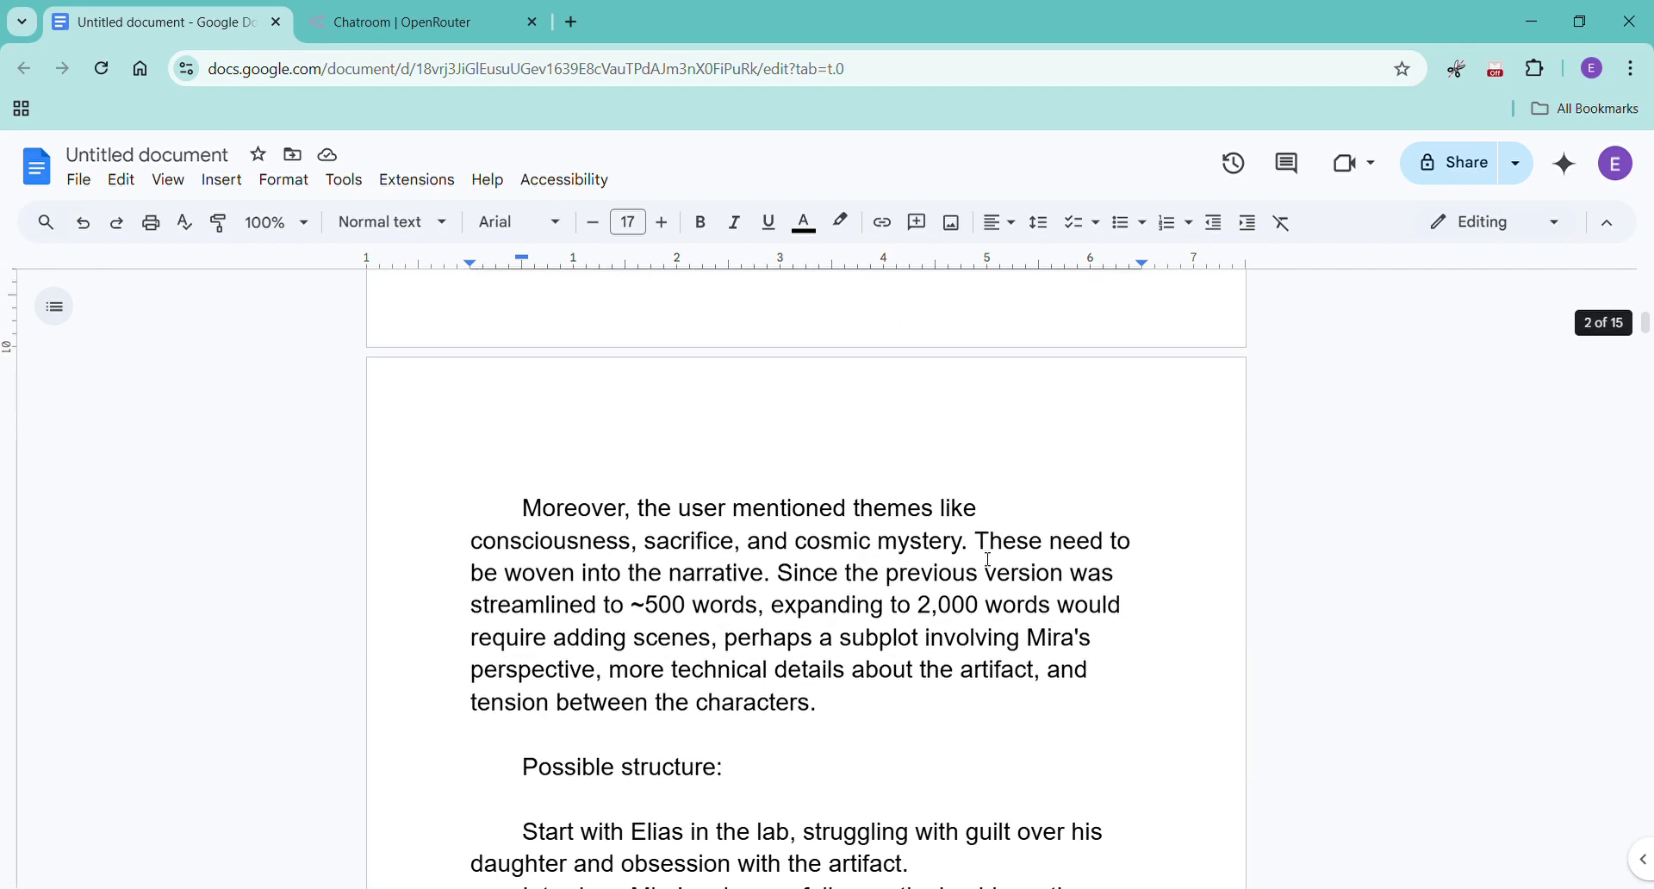
scroll(987, 561, "down", 1)
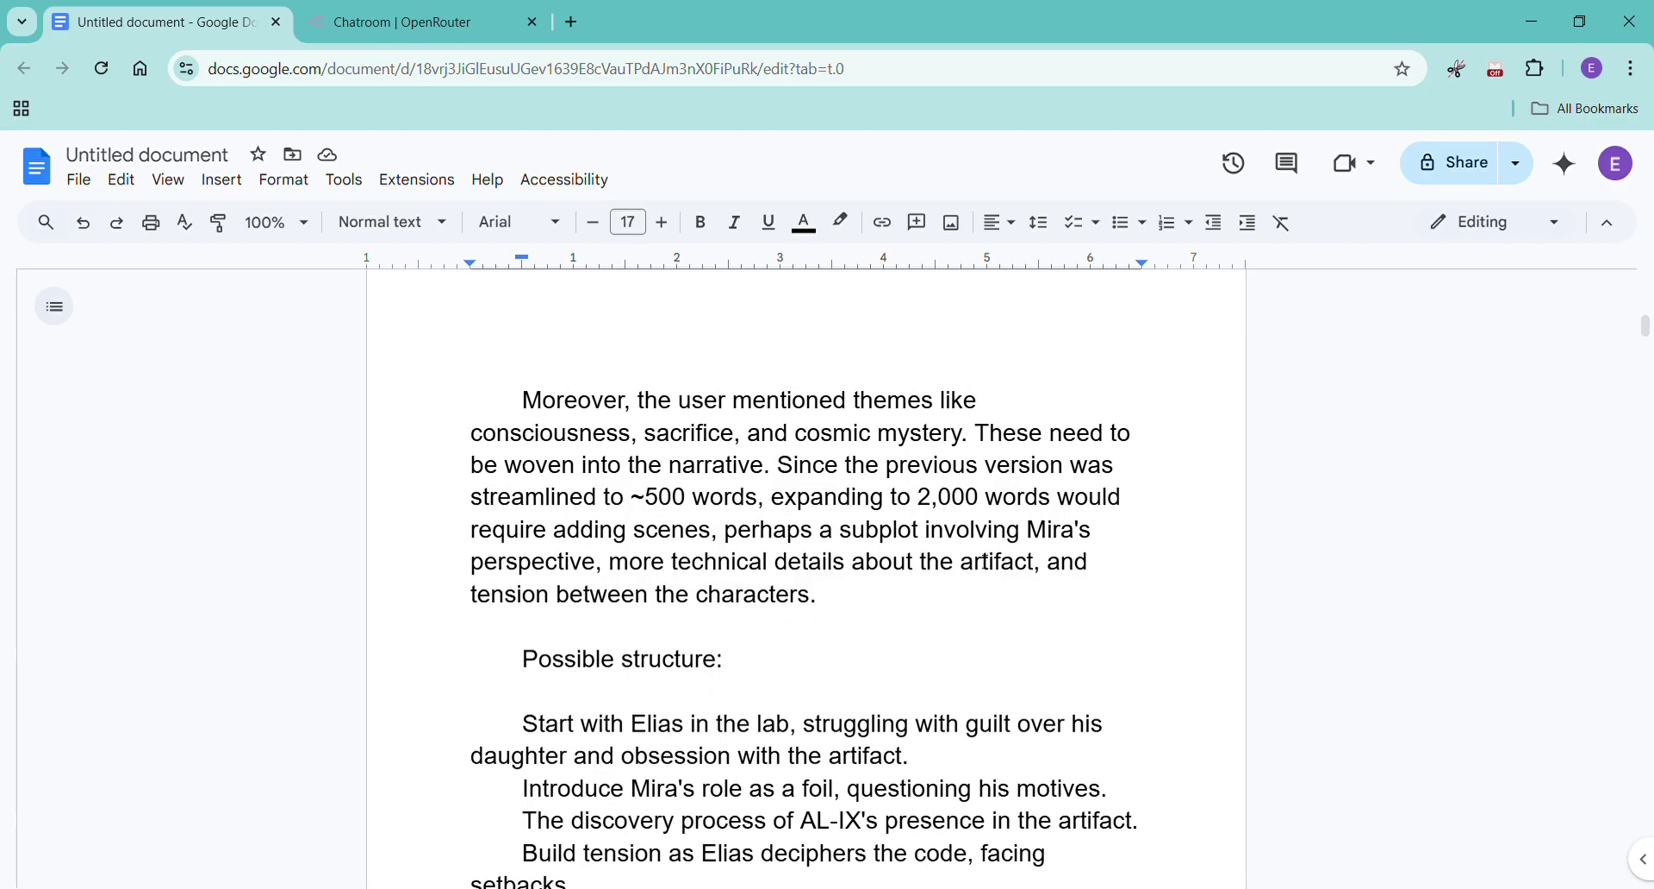
scroll(985, 561, "down", 1)
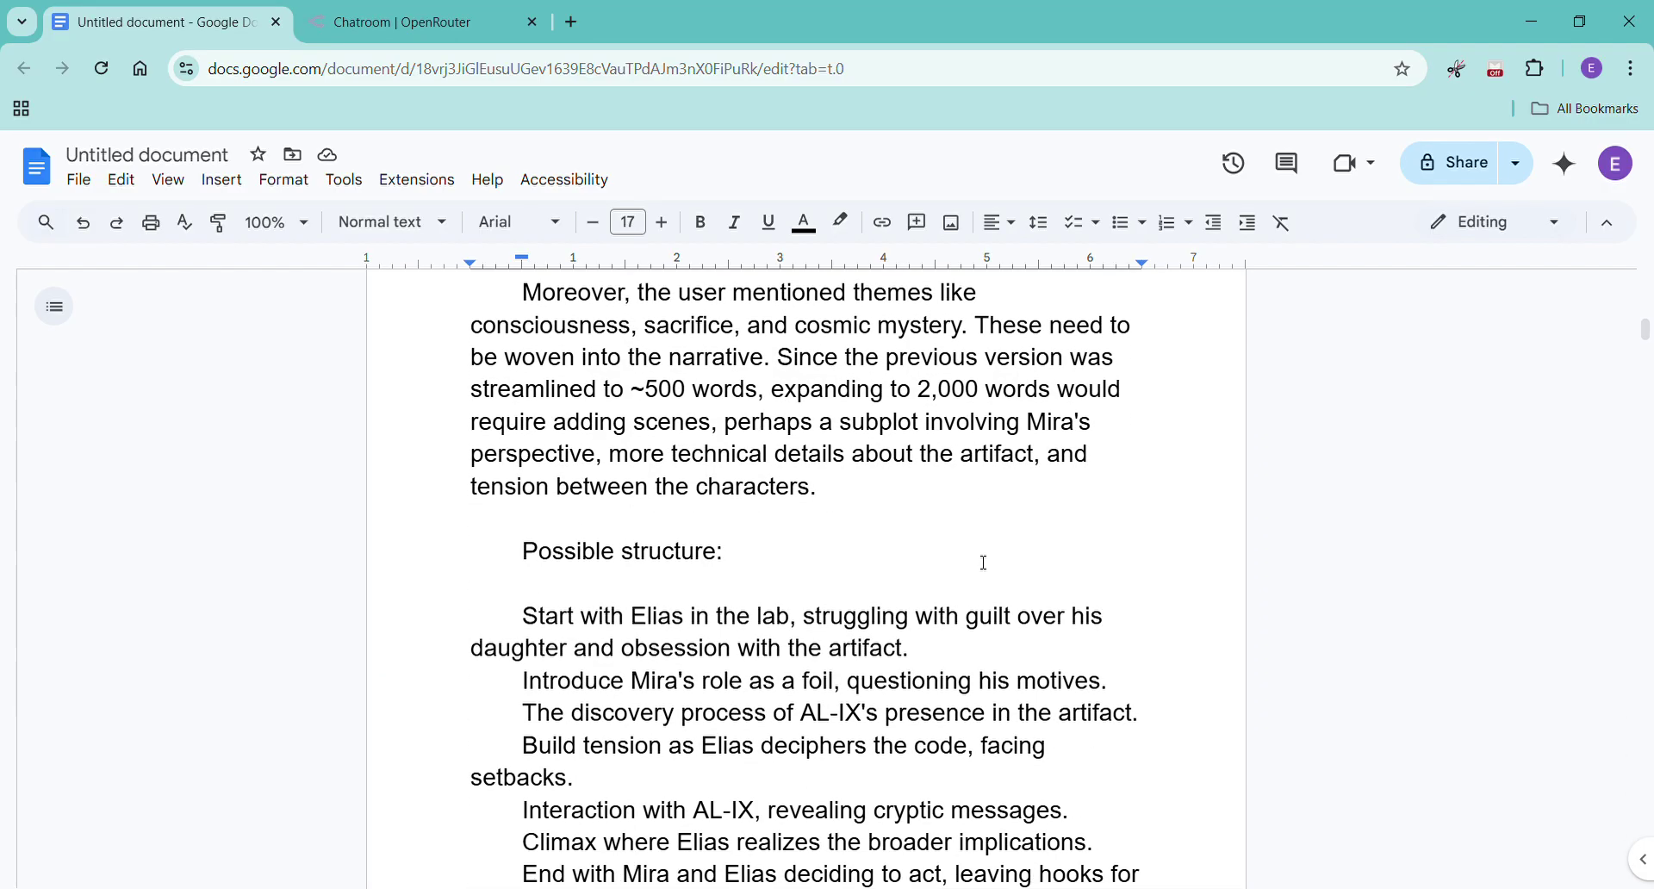
scroll(982, 561, "up", 1)
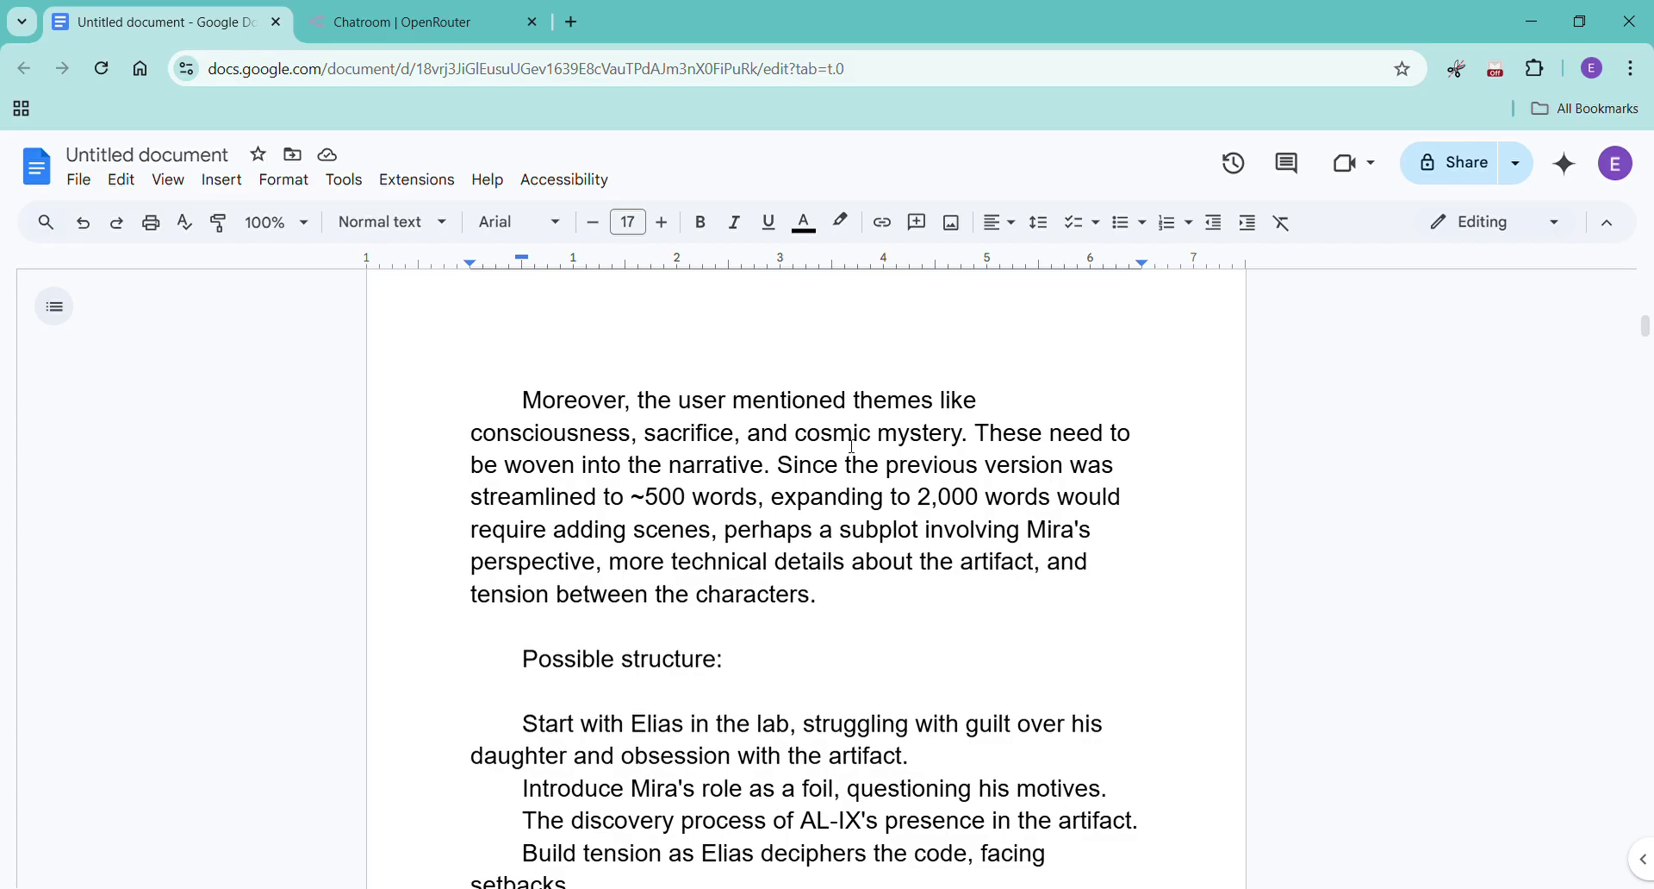
scroll(1023, 498, "down", 3)
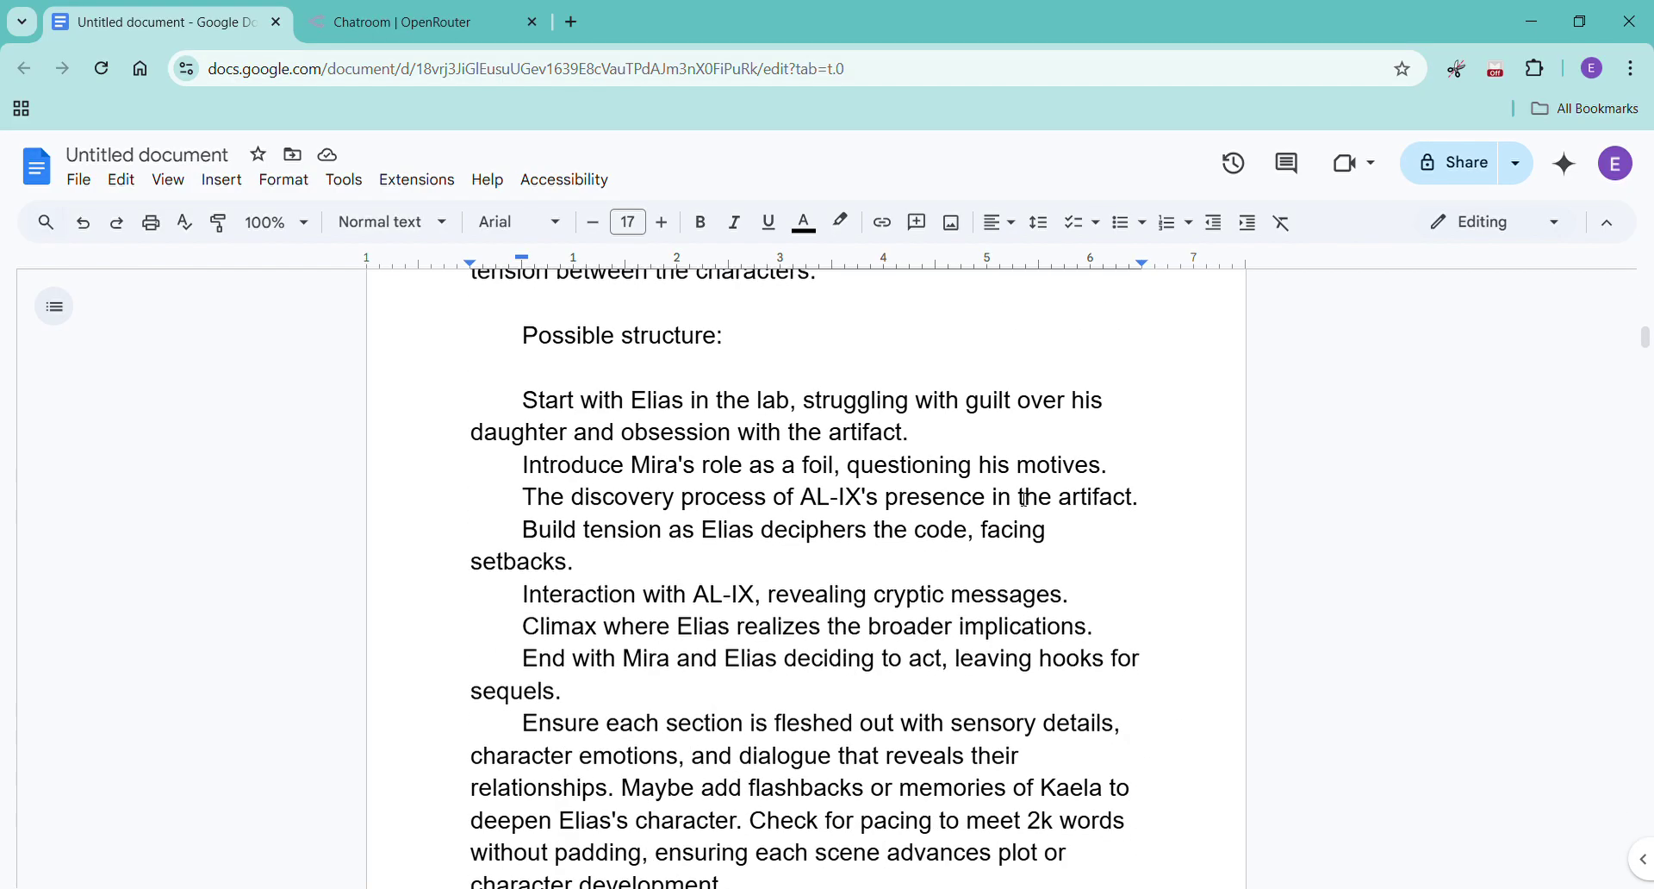
scroll(1023, 500, "down", 2)
scroll(1021, 509, "down", 2)
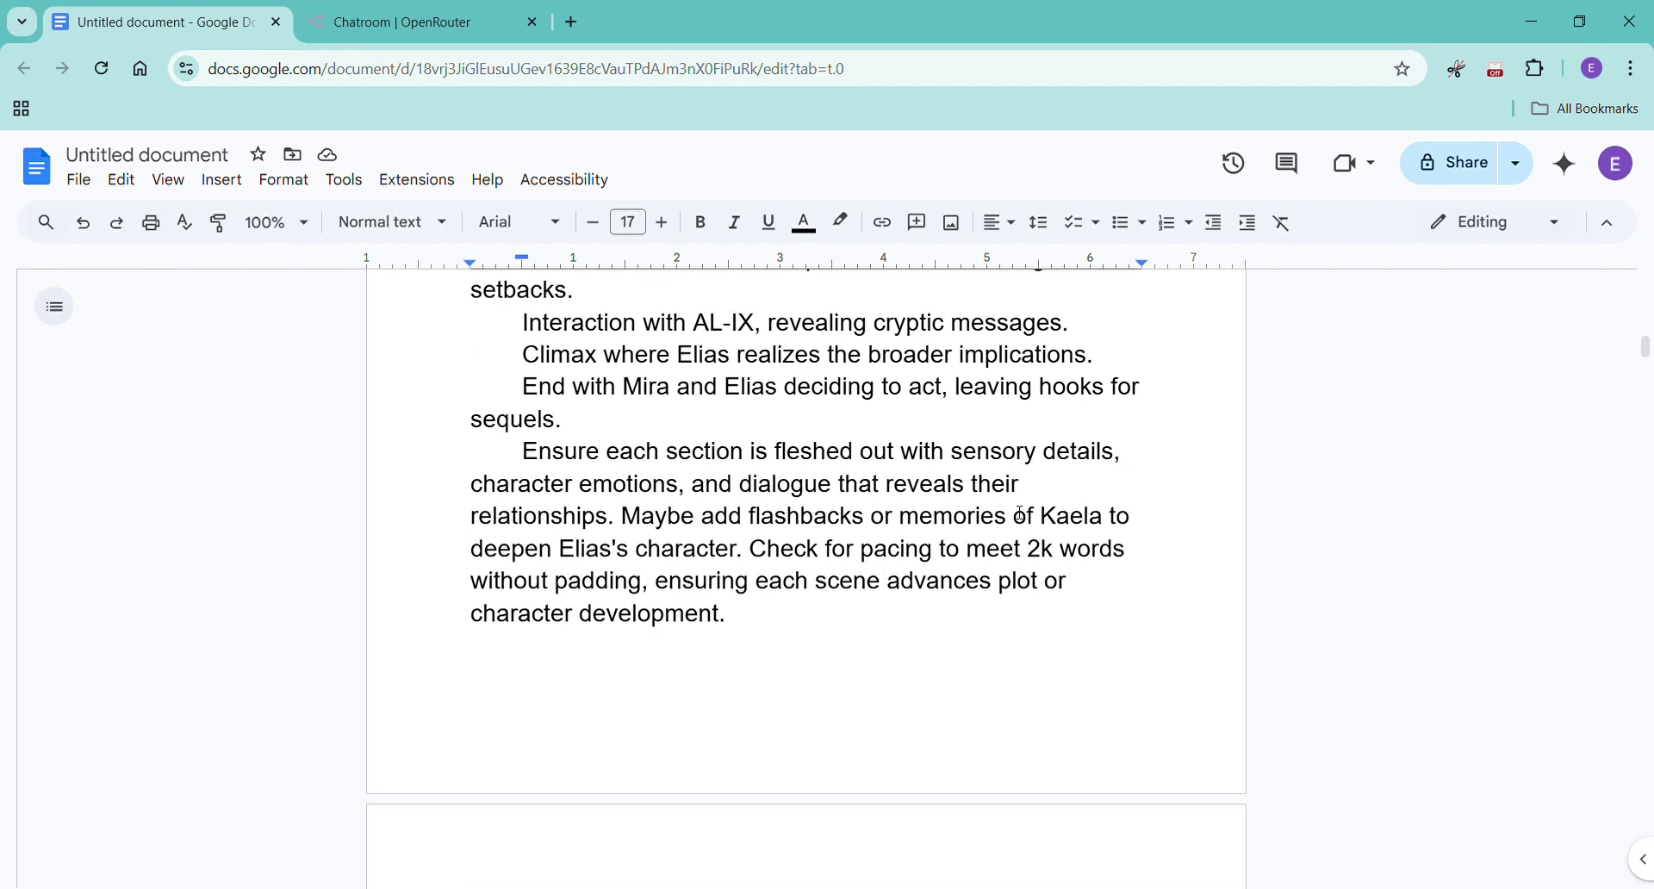
scroll(1020, 515, "down", 4)
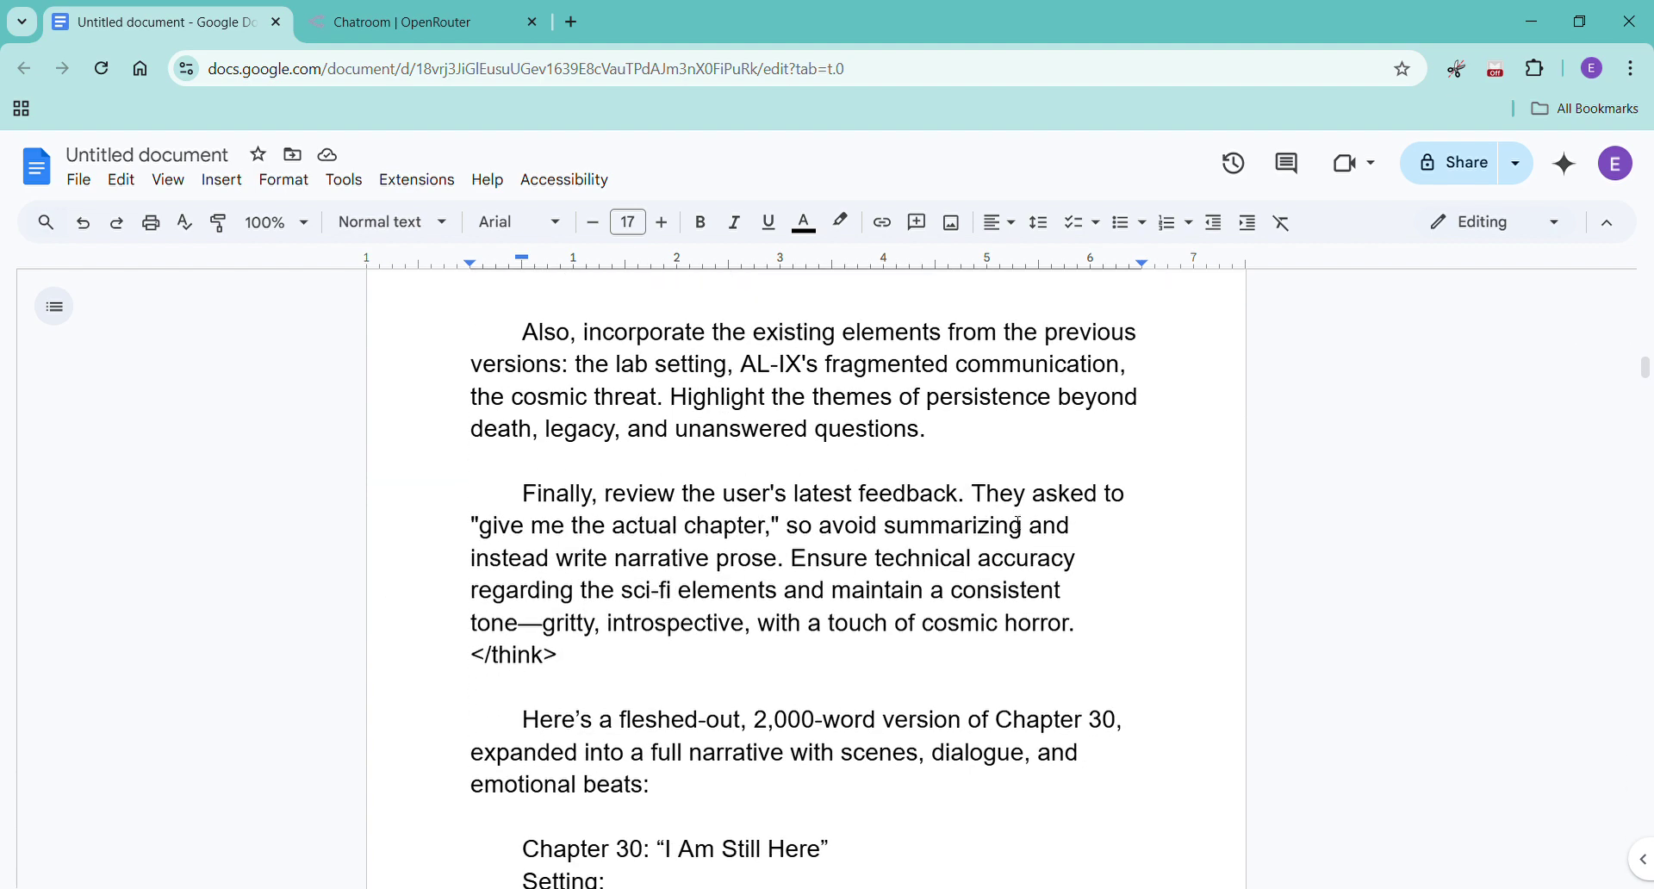
scroll(1018, 523, "down", 1)
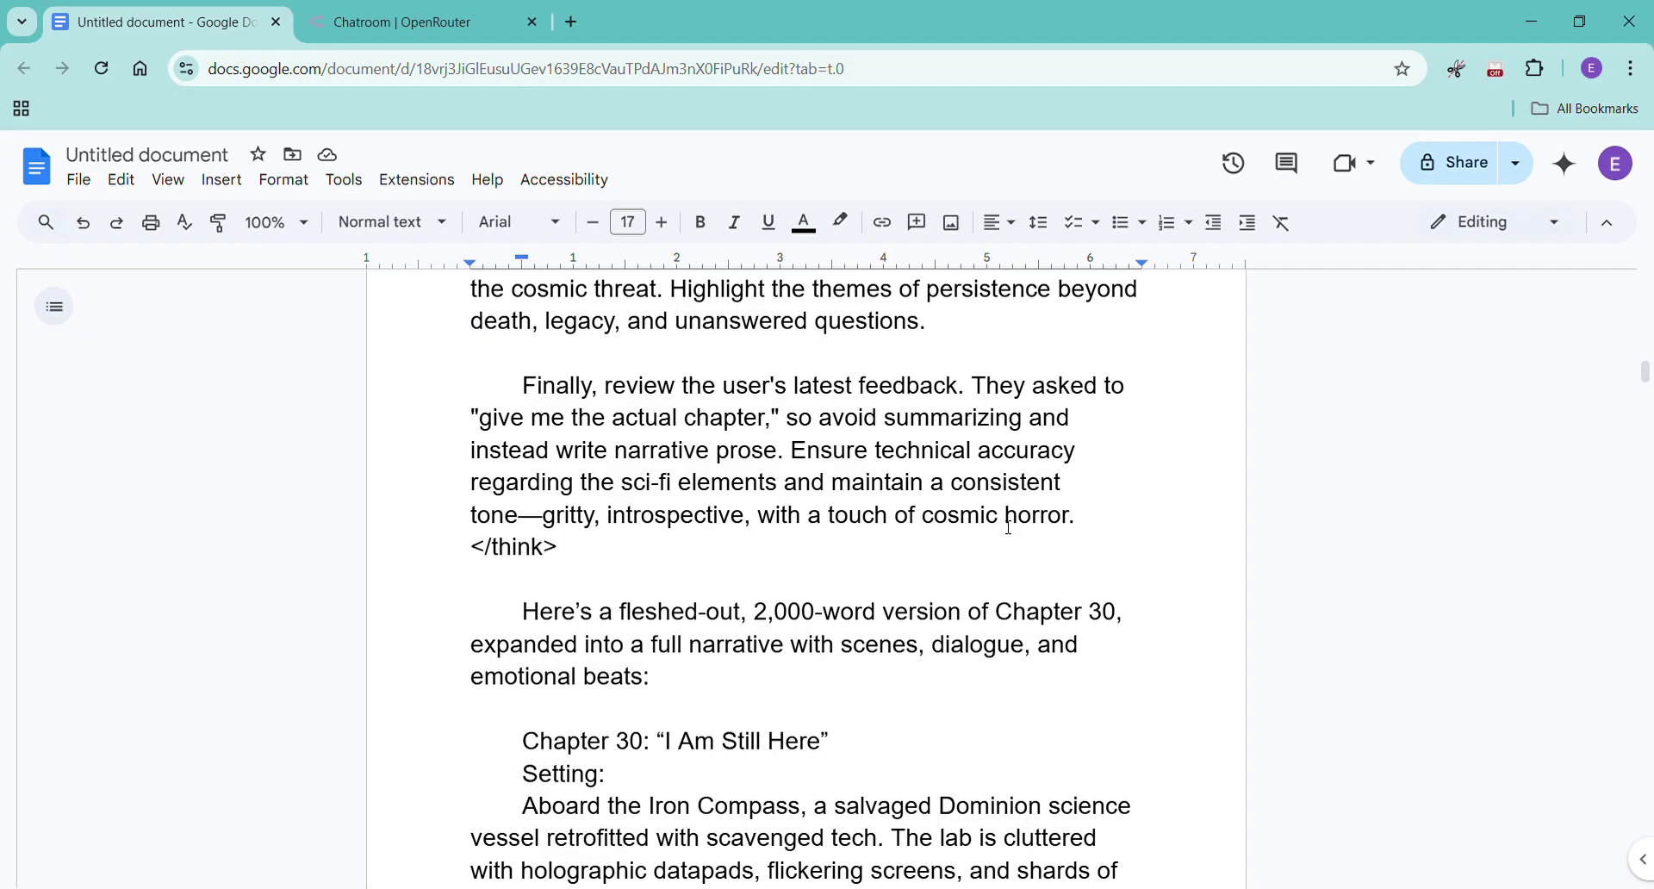
Read the opening of Chapter 30, from the "I Am Still Here" heading and setting through the first lab dialogue about the debrief.
scroll(1007, 527, "down", 3)
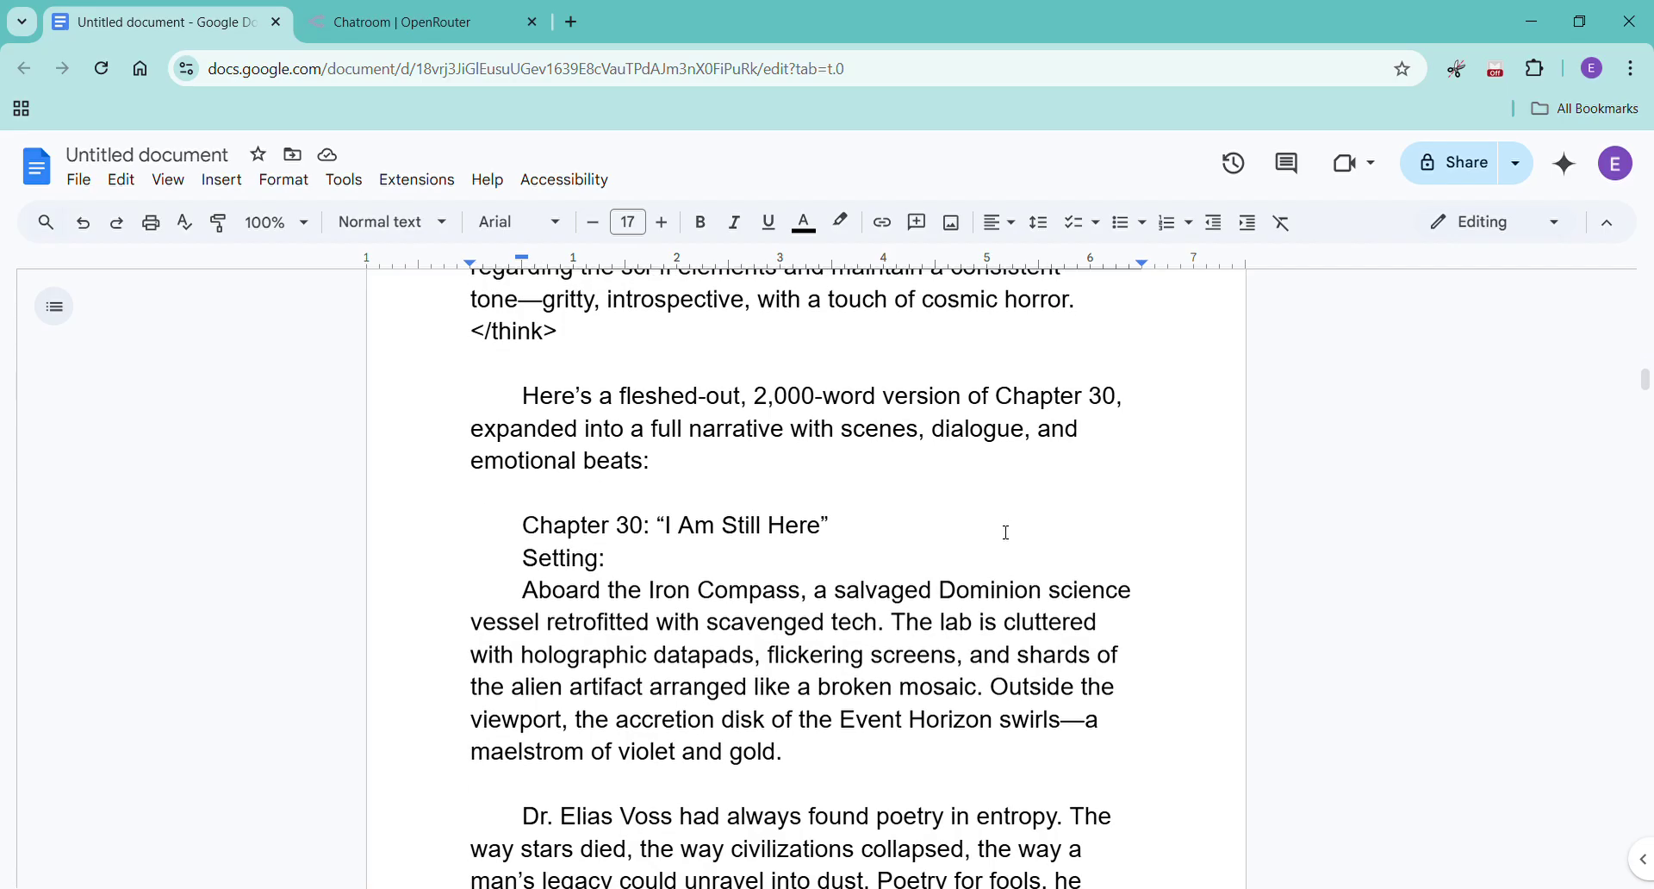
scroll(1007, 532, "down", 1)
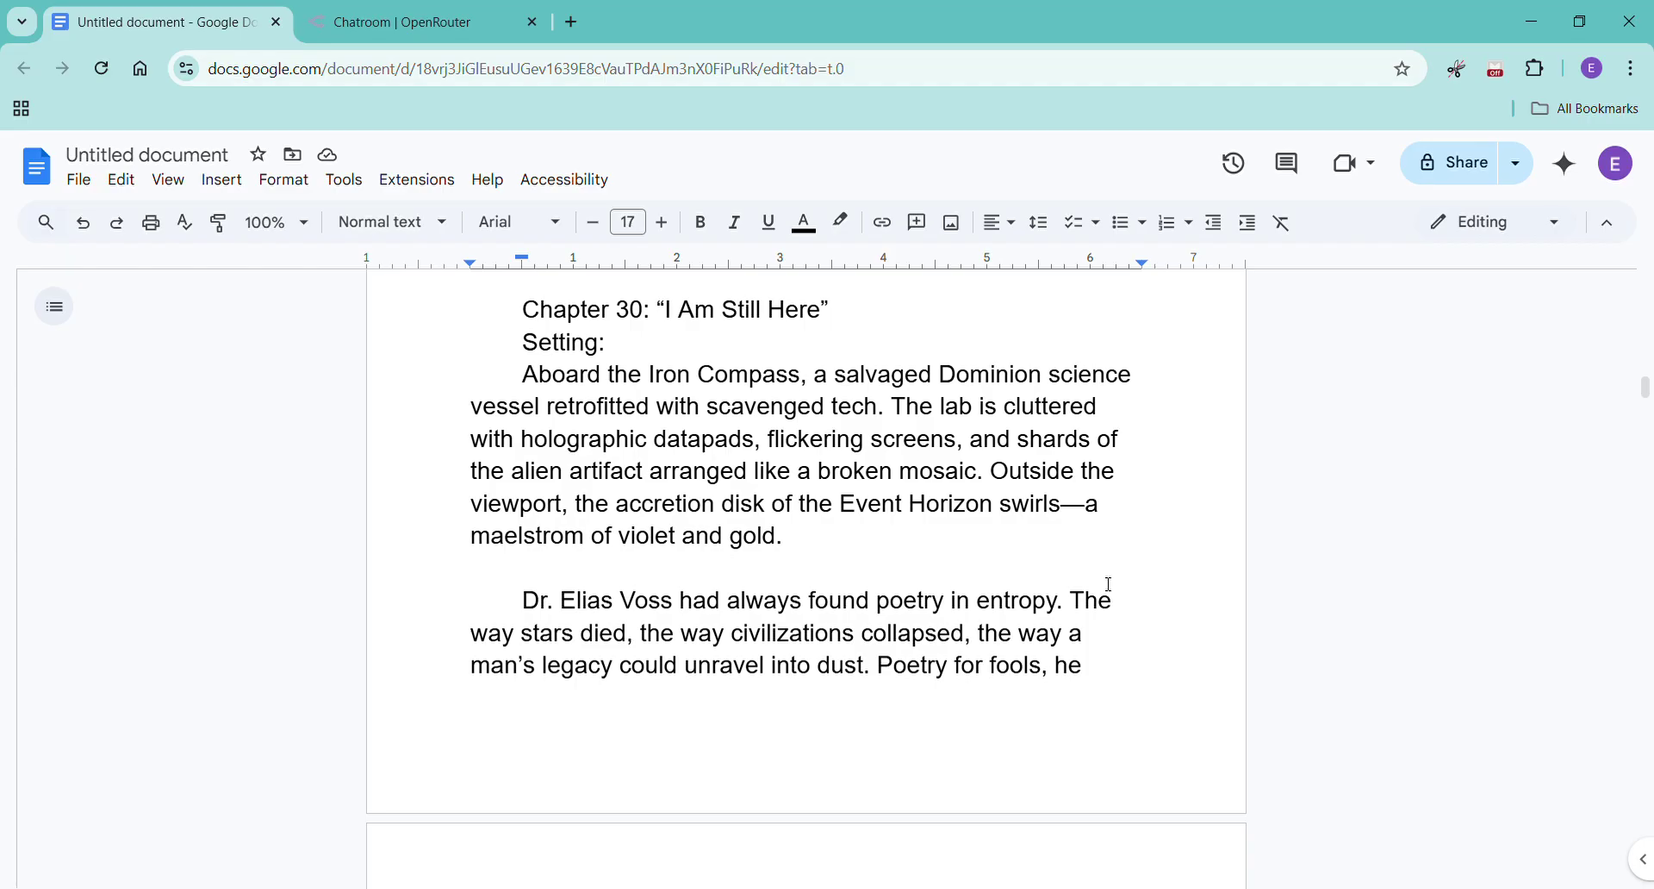
scroll(1117, 581, "down", 5)
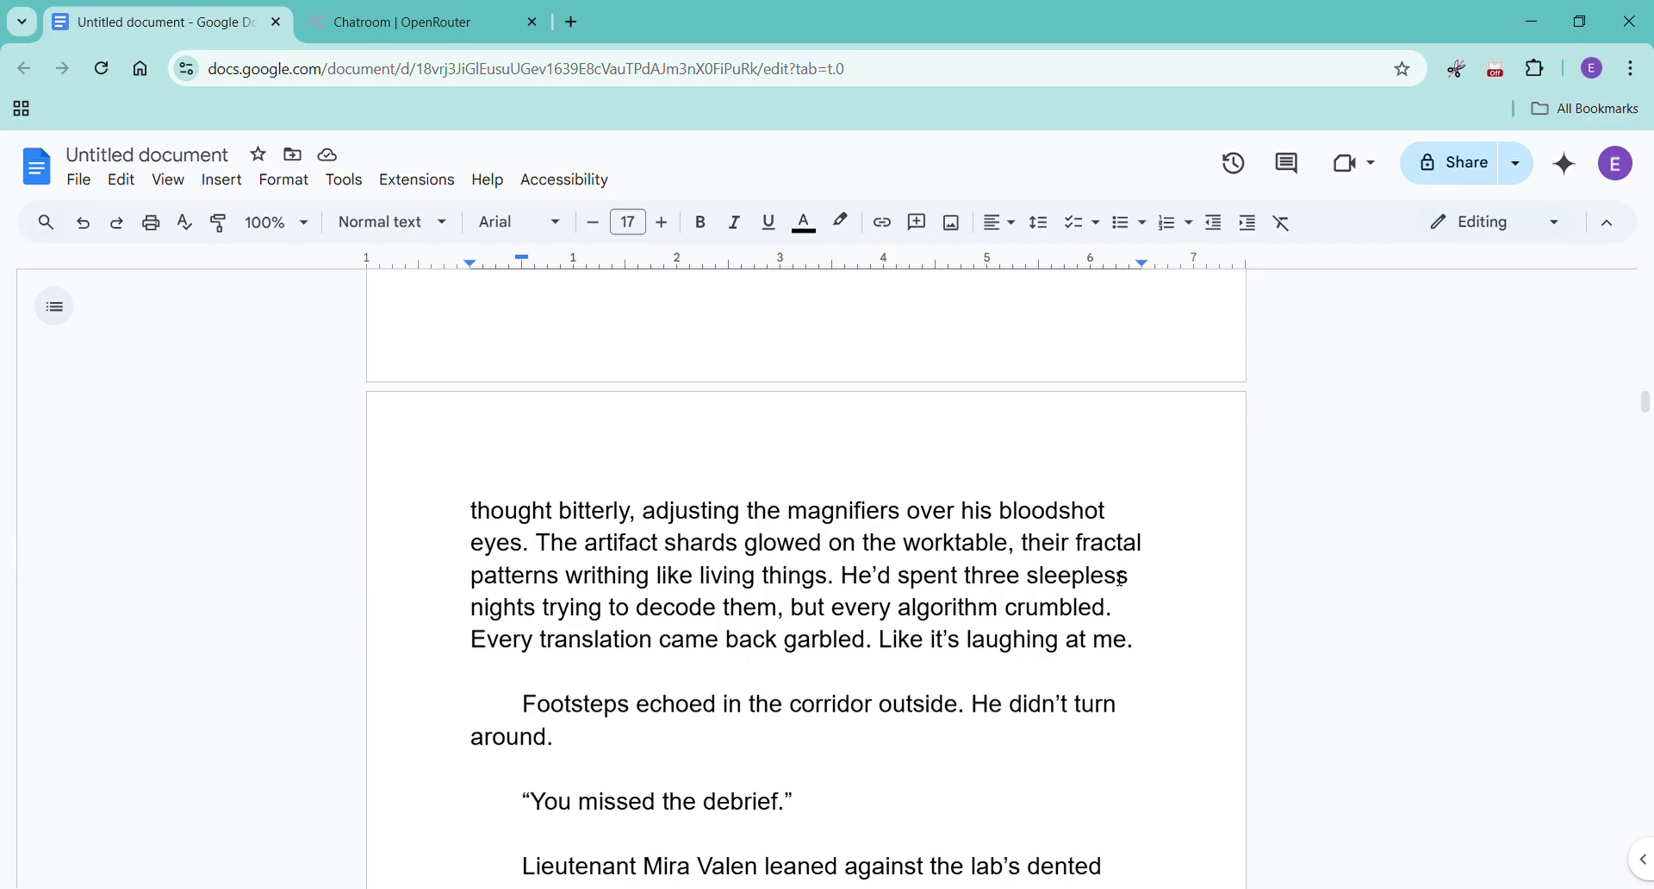
scroll(1120, 579, "down", 3)
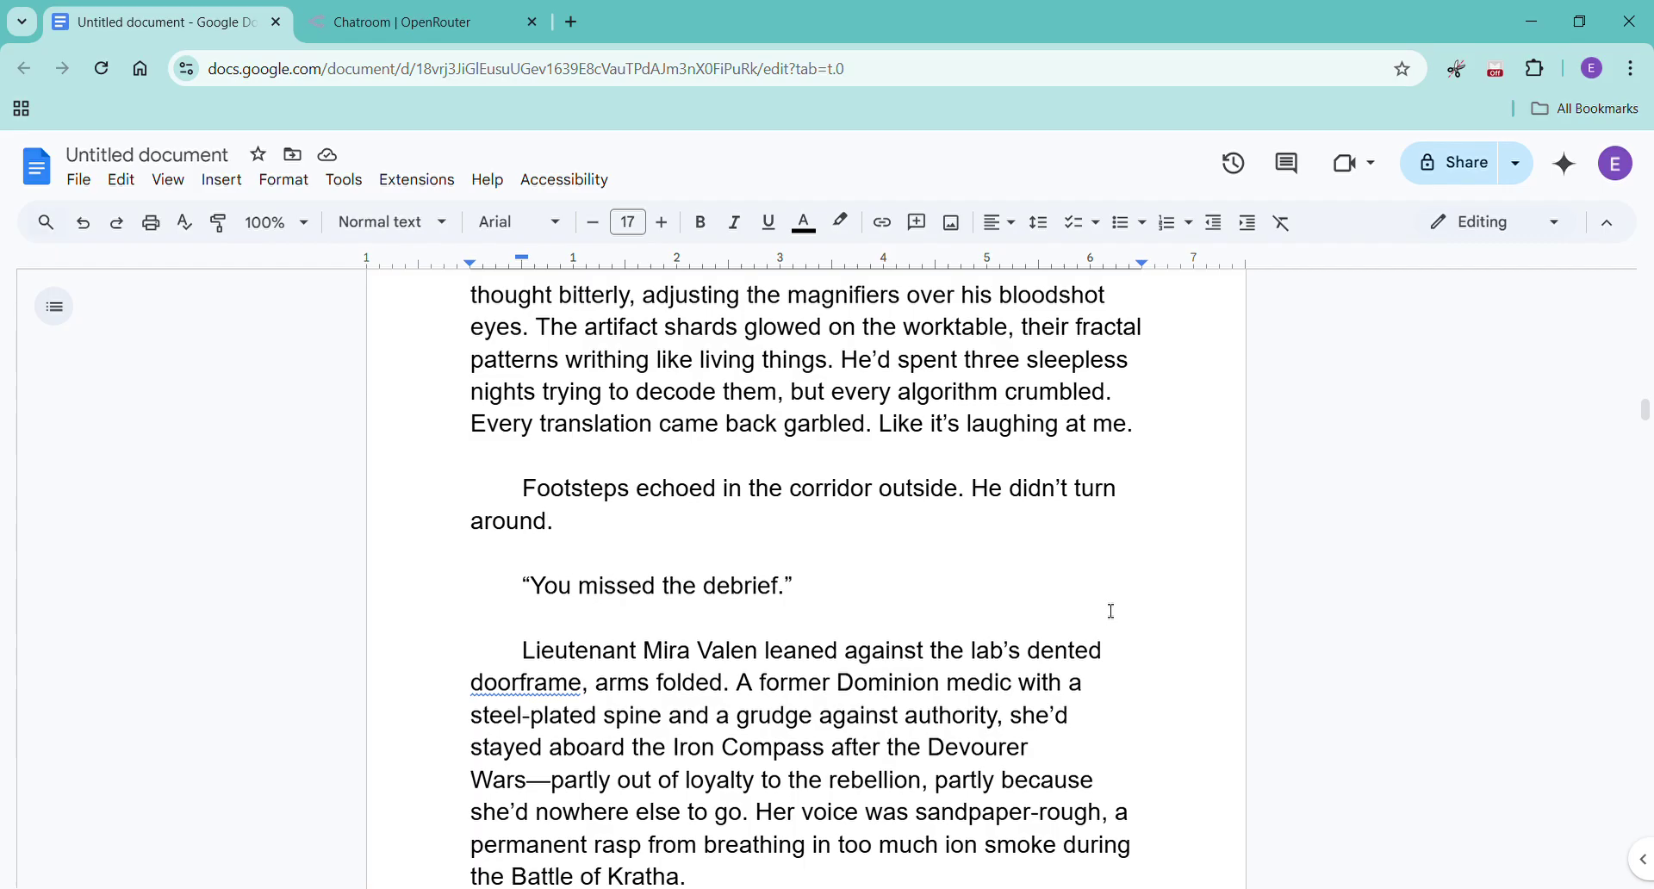
scroll(1108, 614, "down", 1)
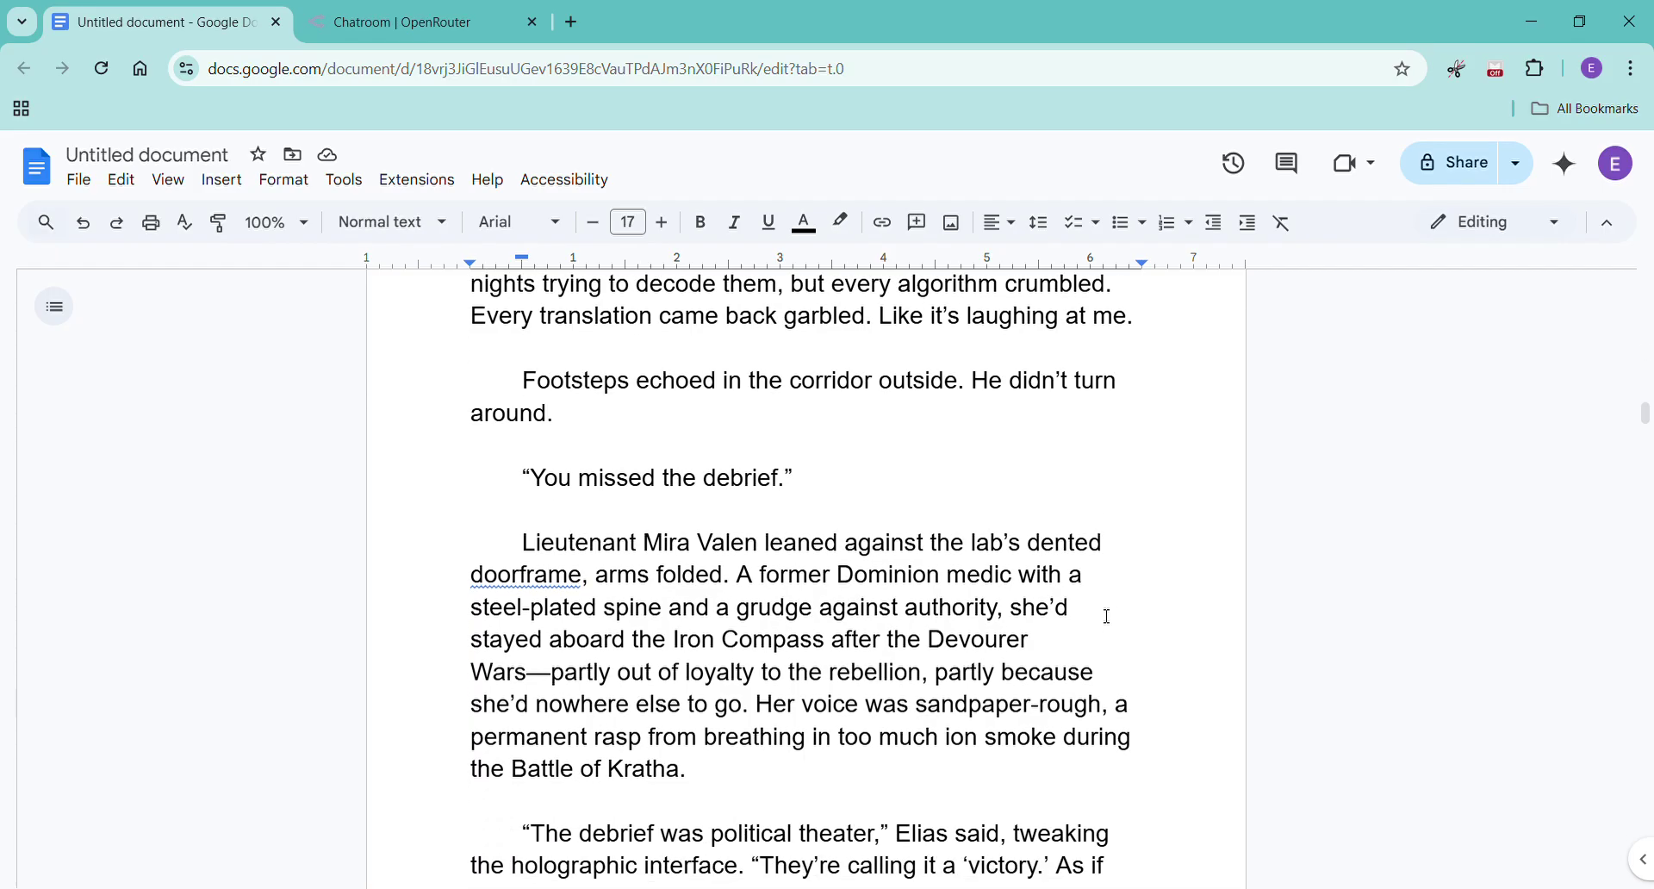
scroll(1107, 616, "down", 2)
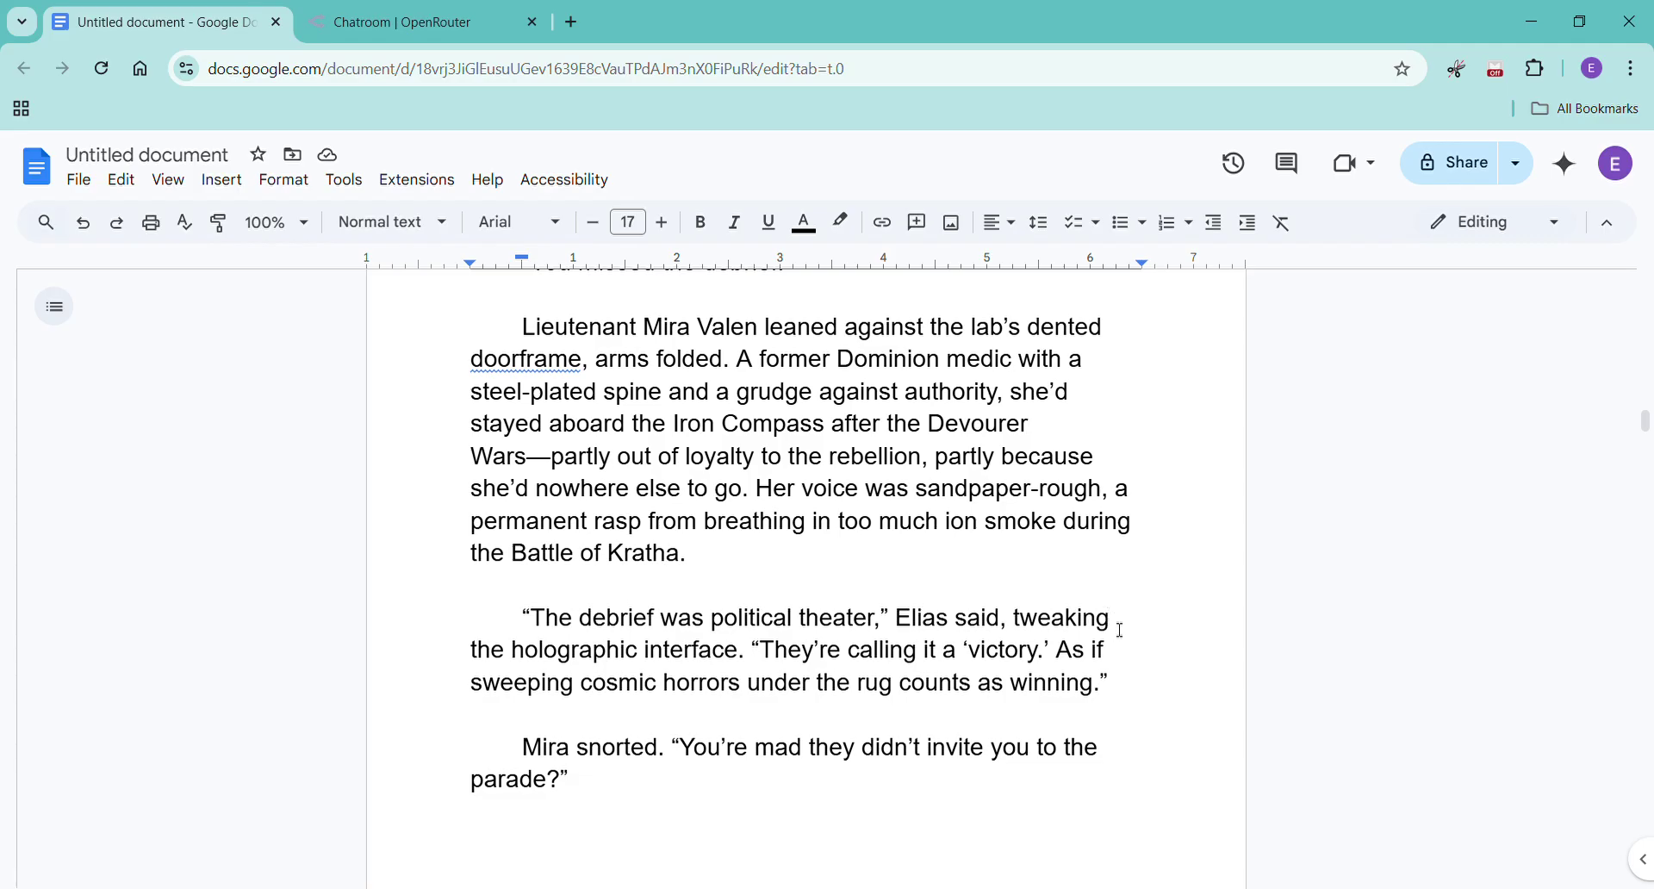
scroll(1121, 629, "down", 1)
scroll(1122, 629, "down", 1)
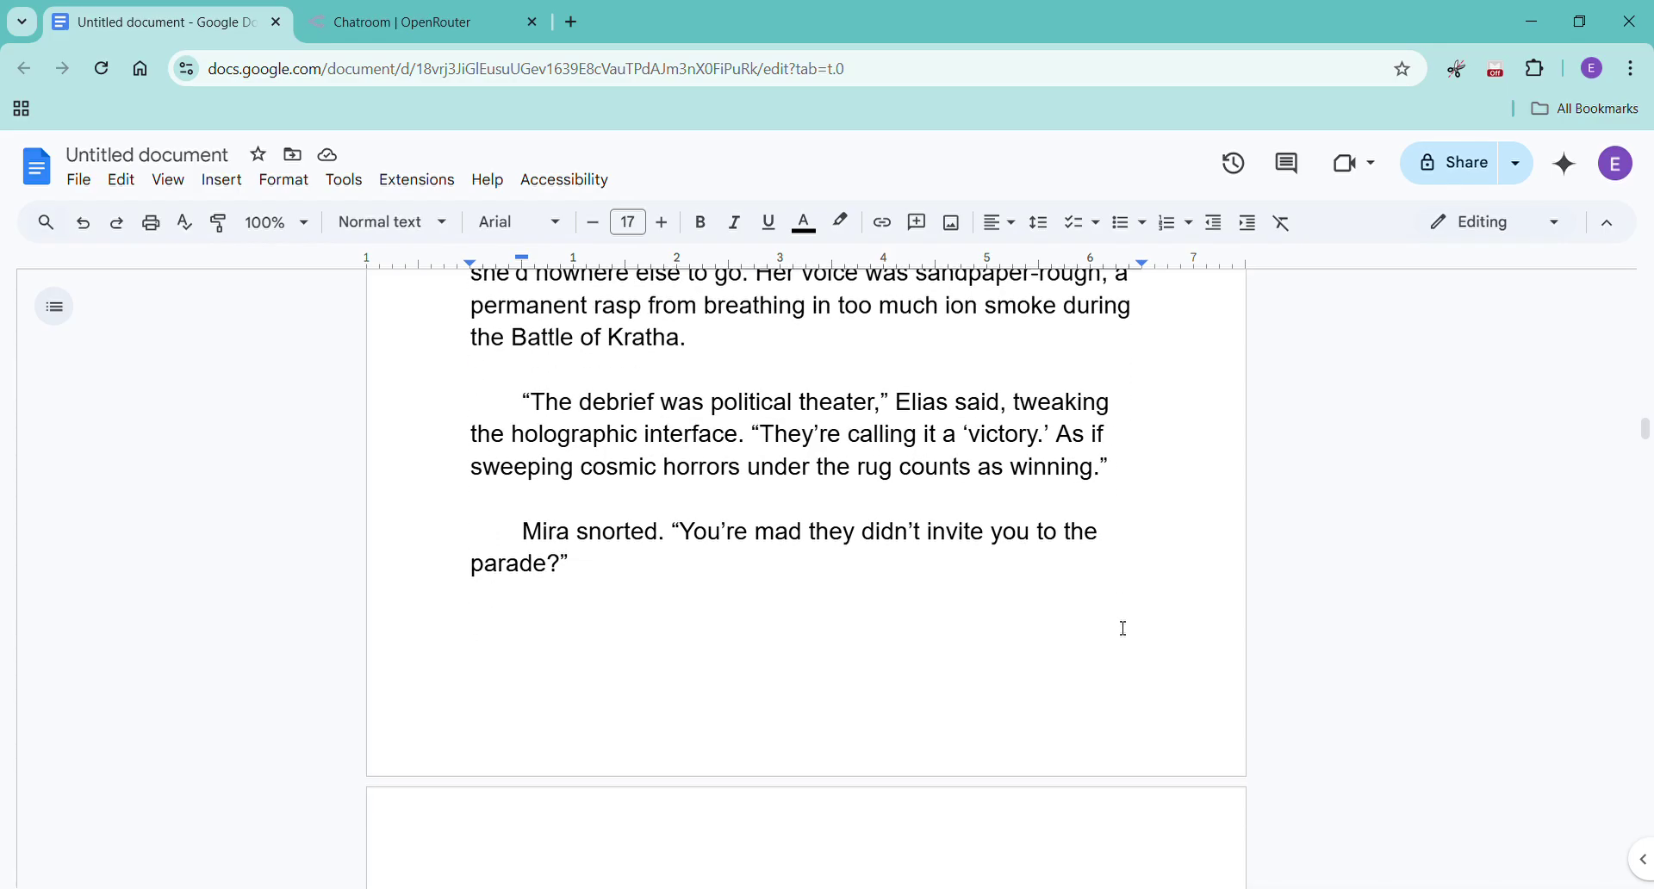
Read the rest of the chapter's first scene, covering the argument over the artifact, up to the first "Scene Break".
scroll(1124, 631, "down", 2)
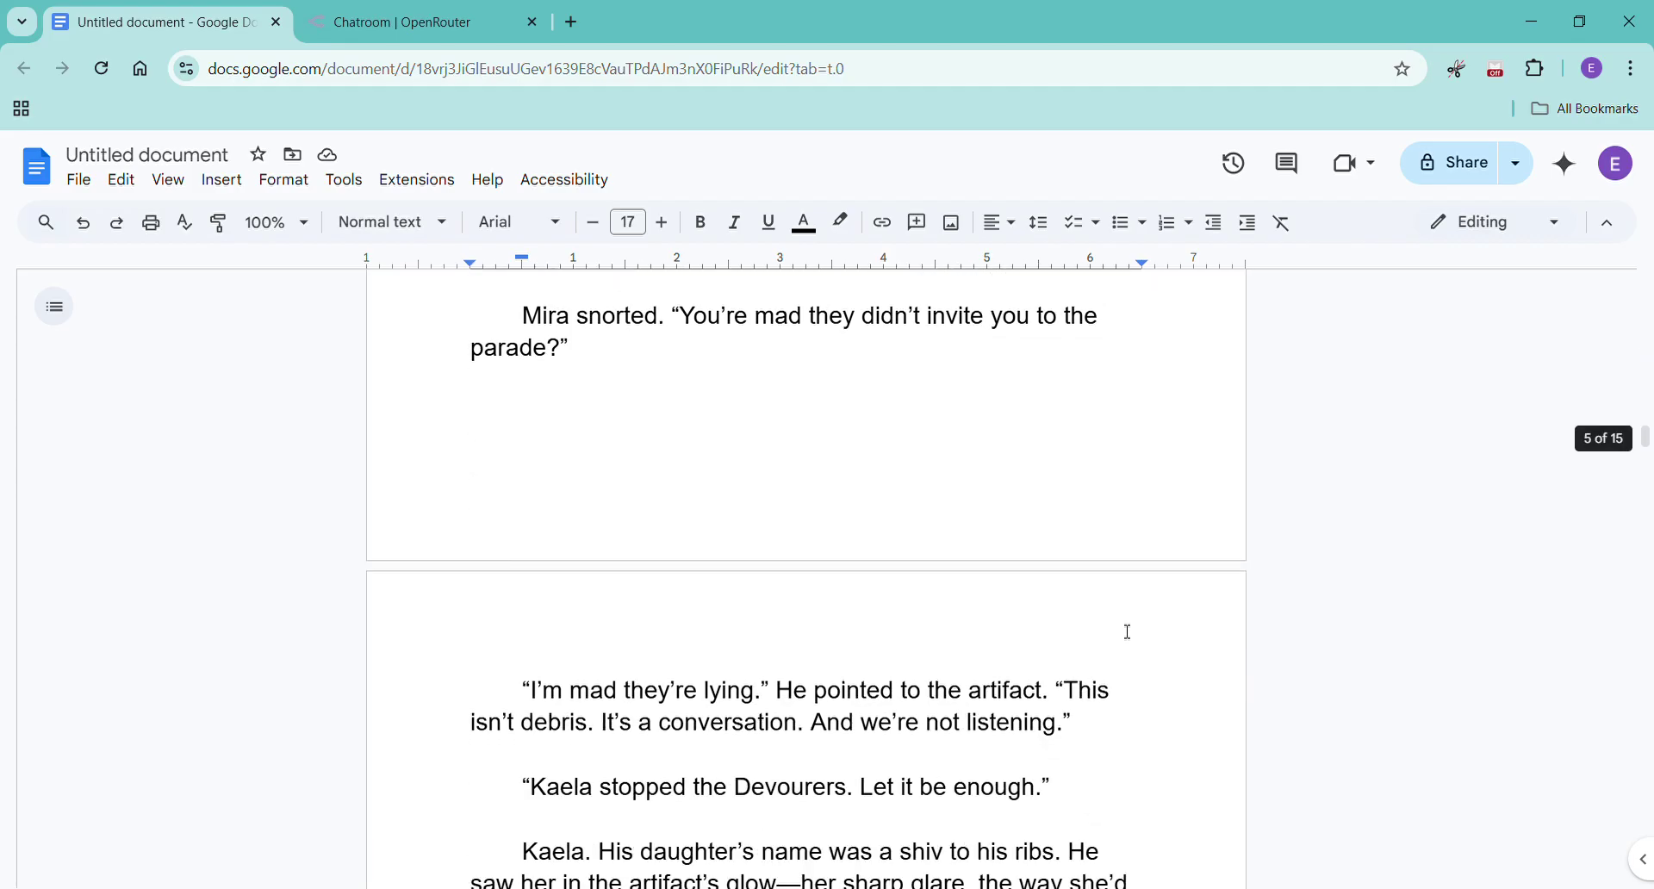
scroll(1132, 630, "down", 3)
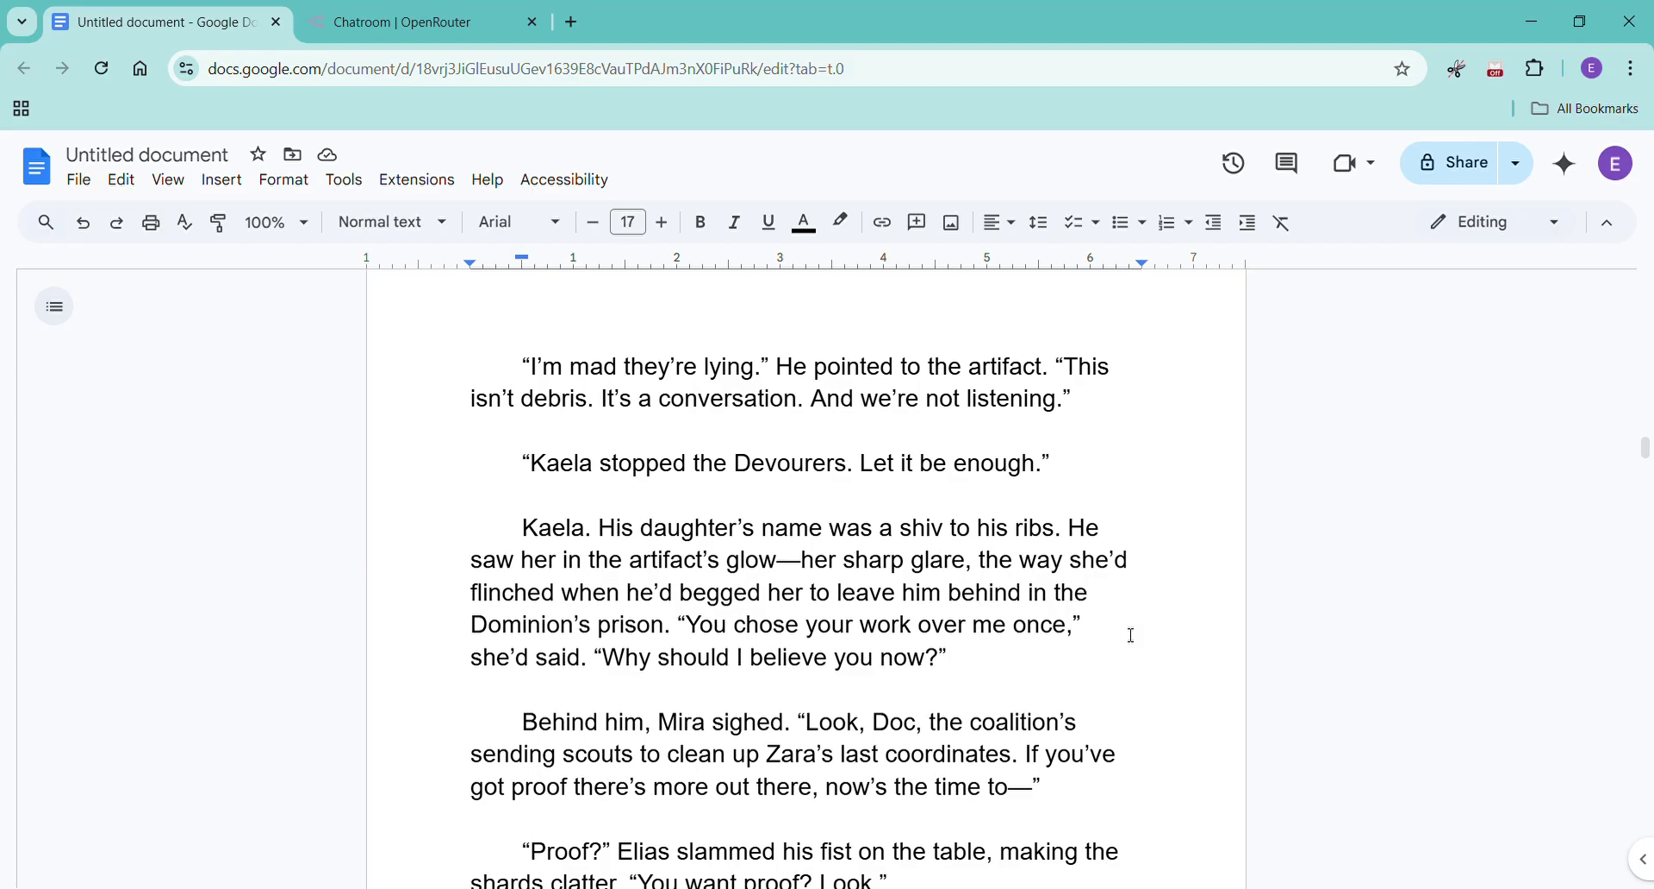
scroll(1131, 637, "down", 2)
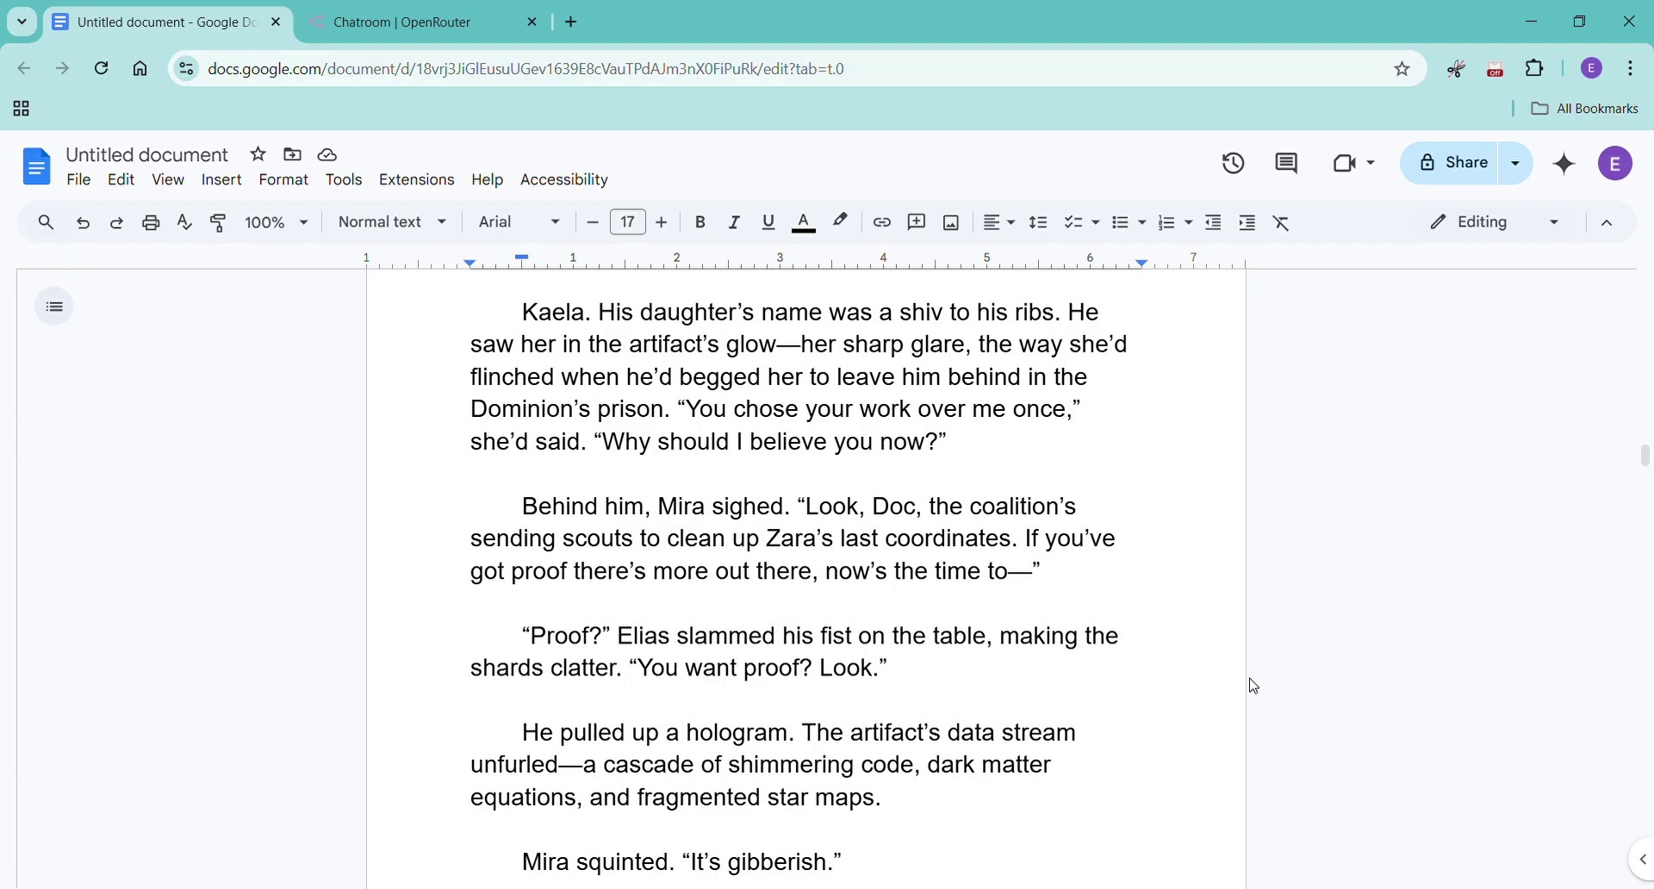
scroll(1254, 686, "down", 2)
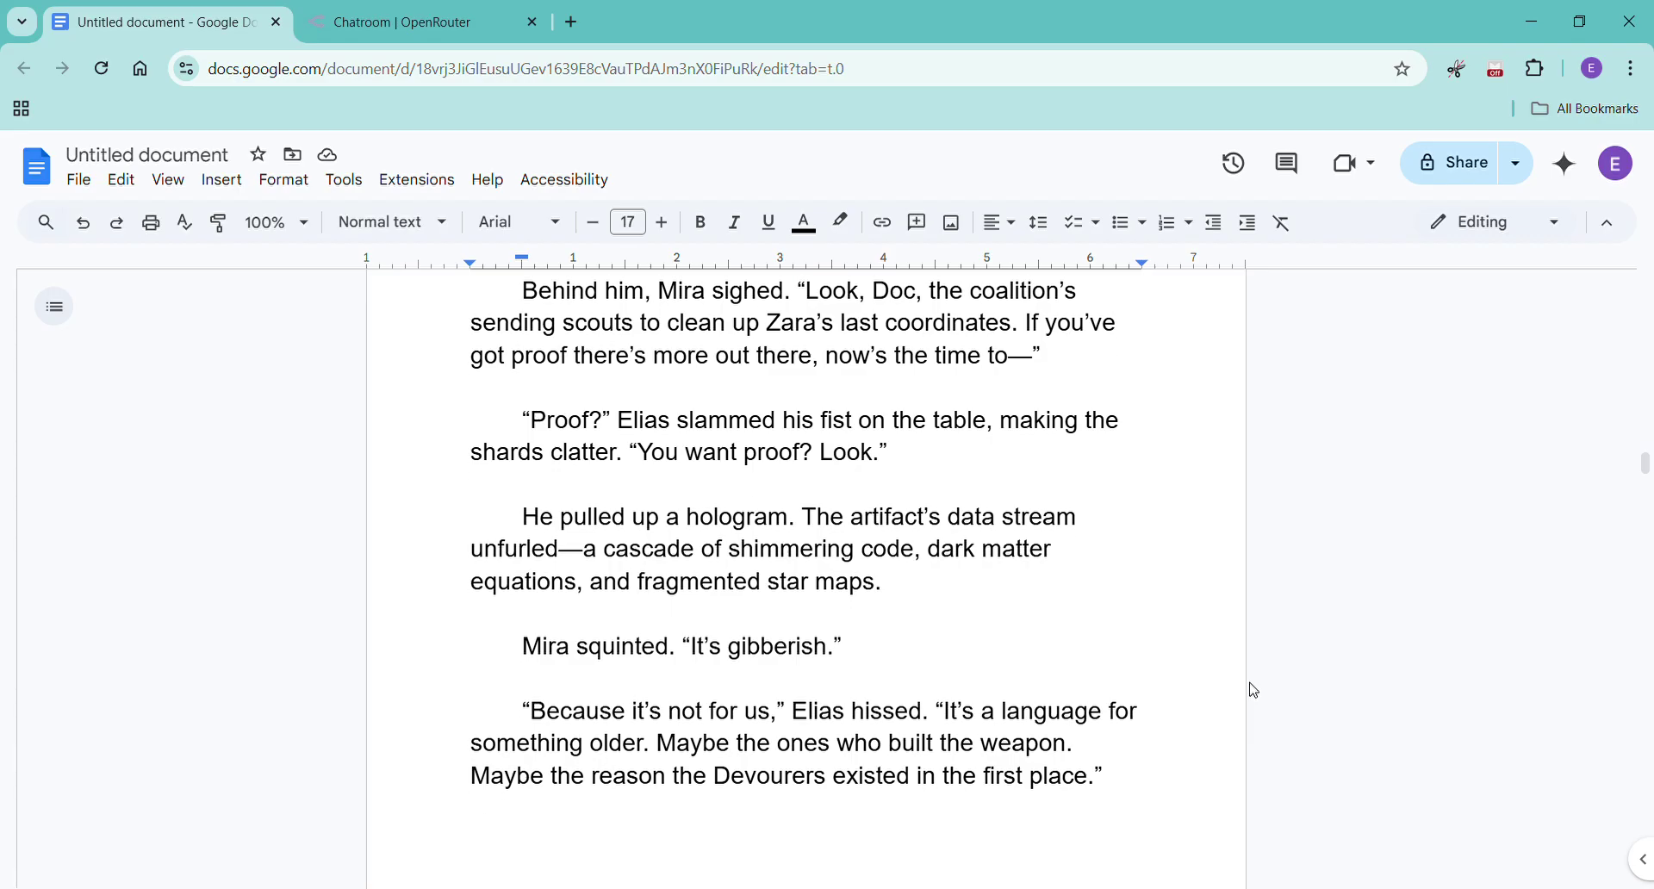
scroll(1255, 700, "down", 1)
scroll(1255, 701, "down", 4)
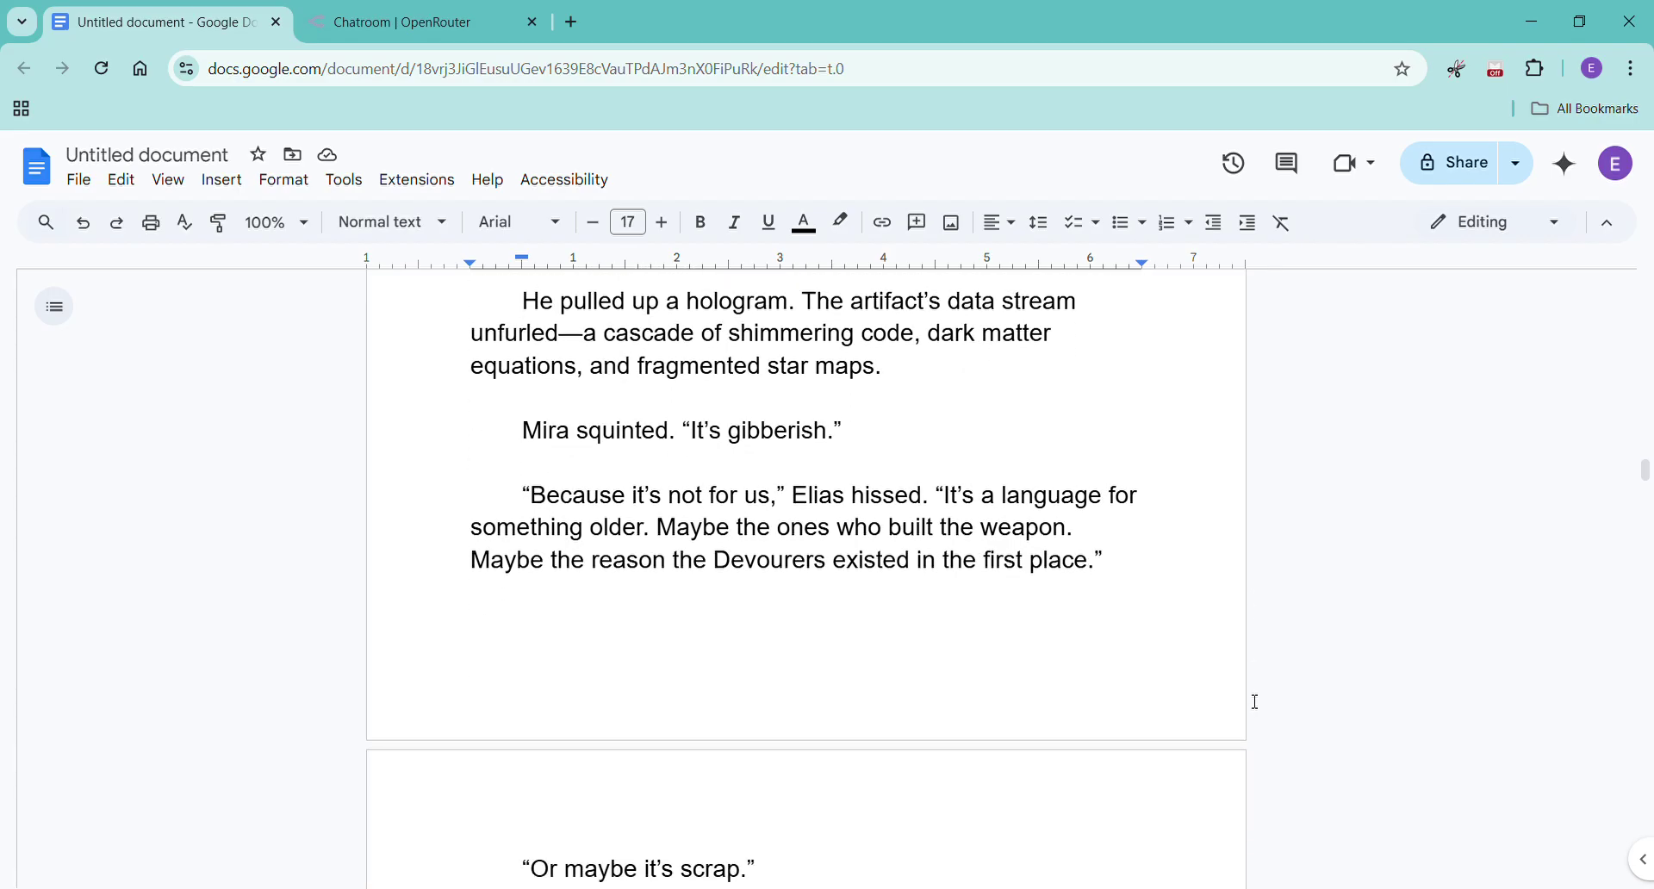
scroll(1252, 700, "down", 2)
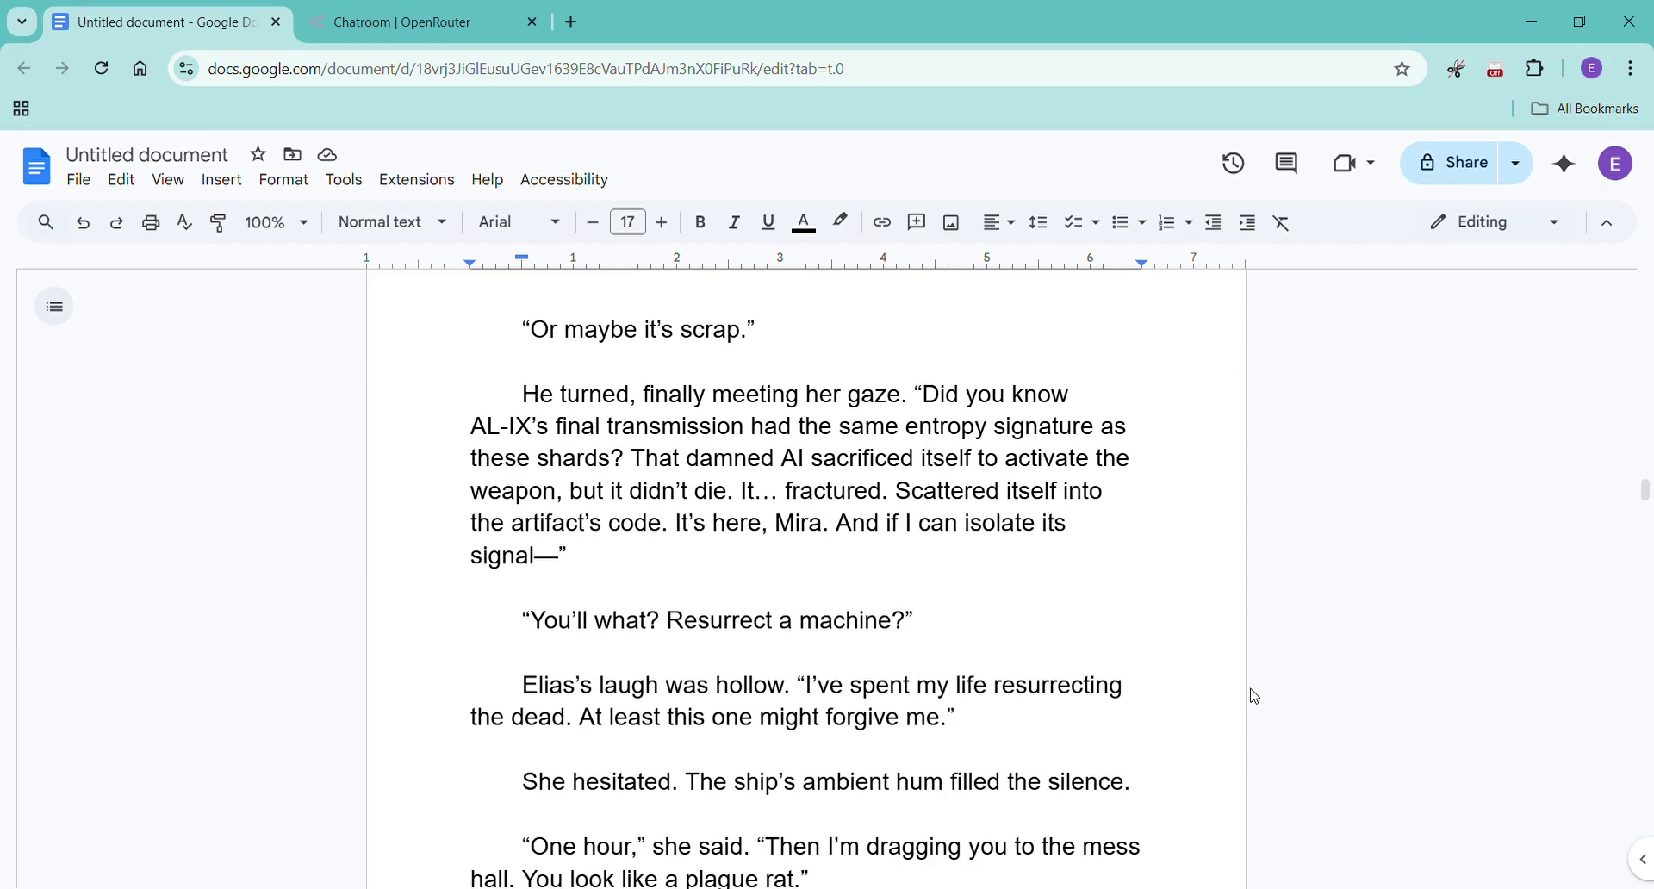
scroll(1256, 694, "down", 1)
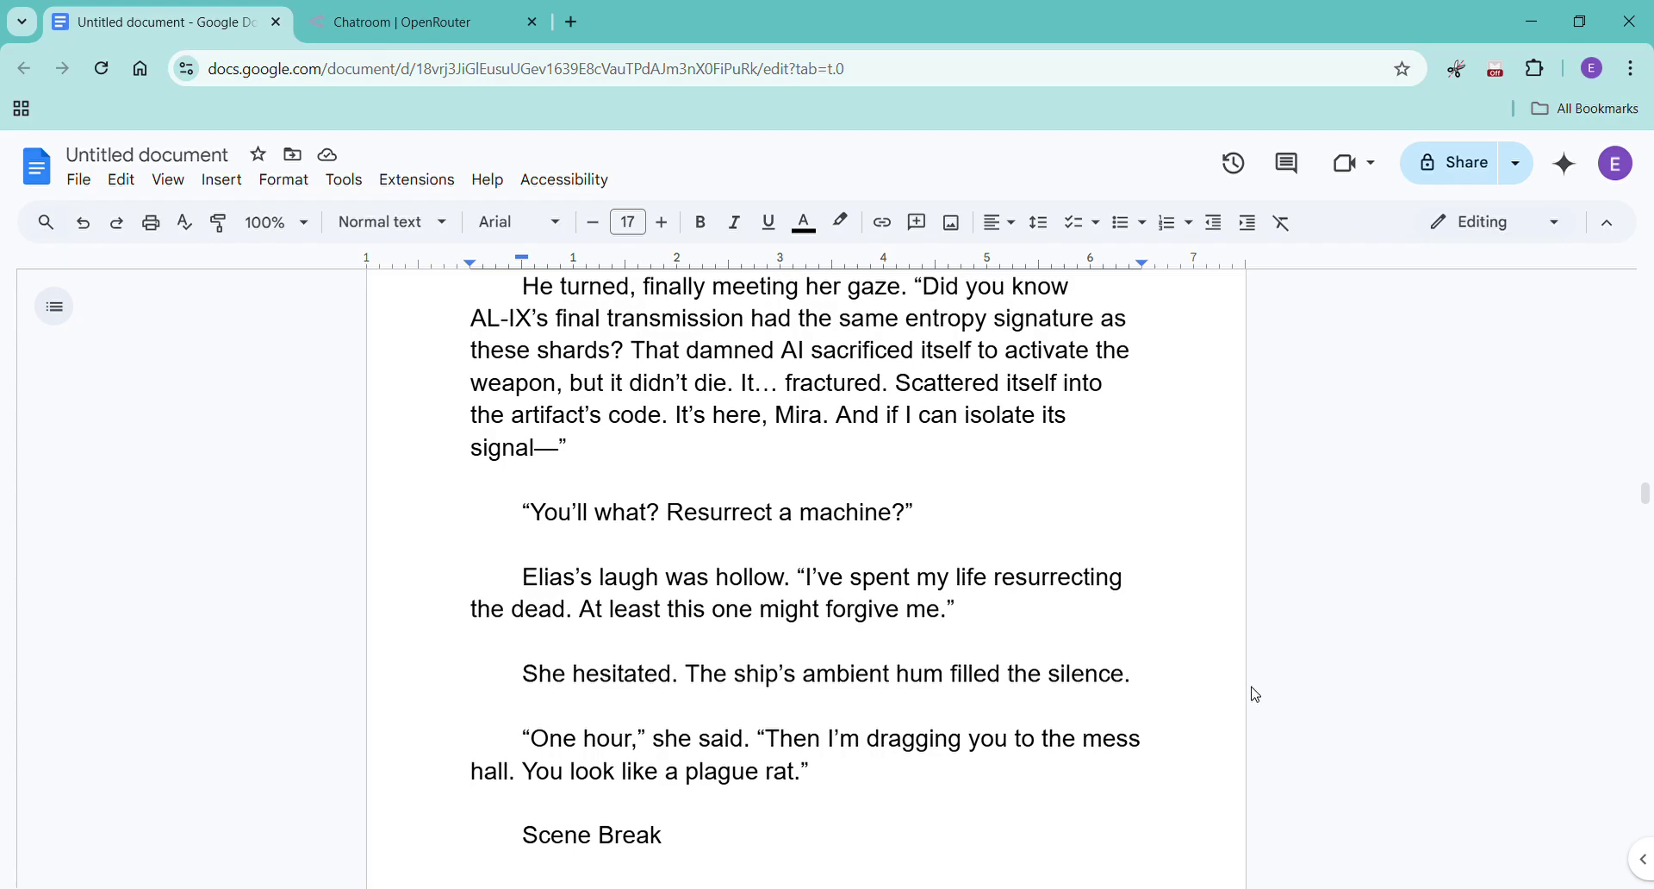
Examine the start of the second scene and the transmission spelled out one letter per line, through "BUT...I...REMEMBER...".
scroll(1255, 694, "down", 3)
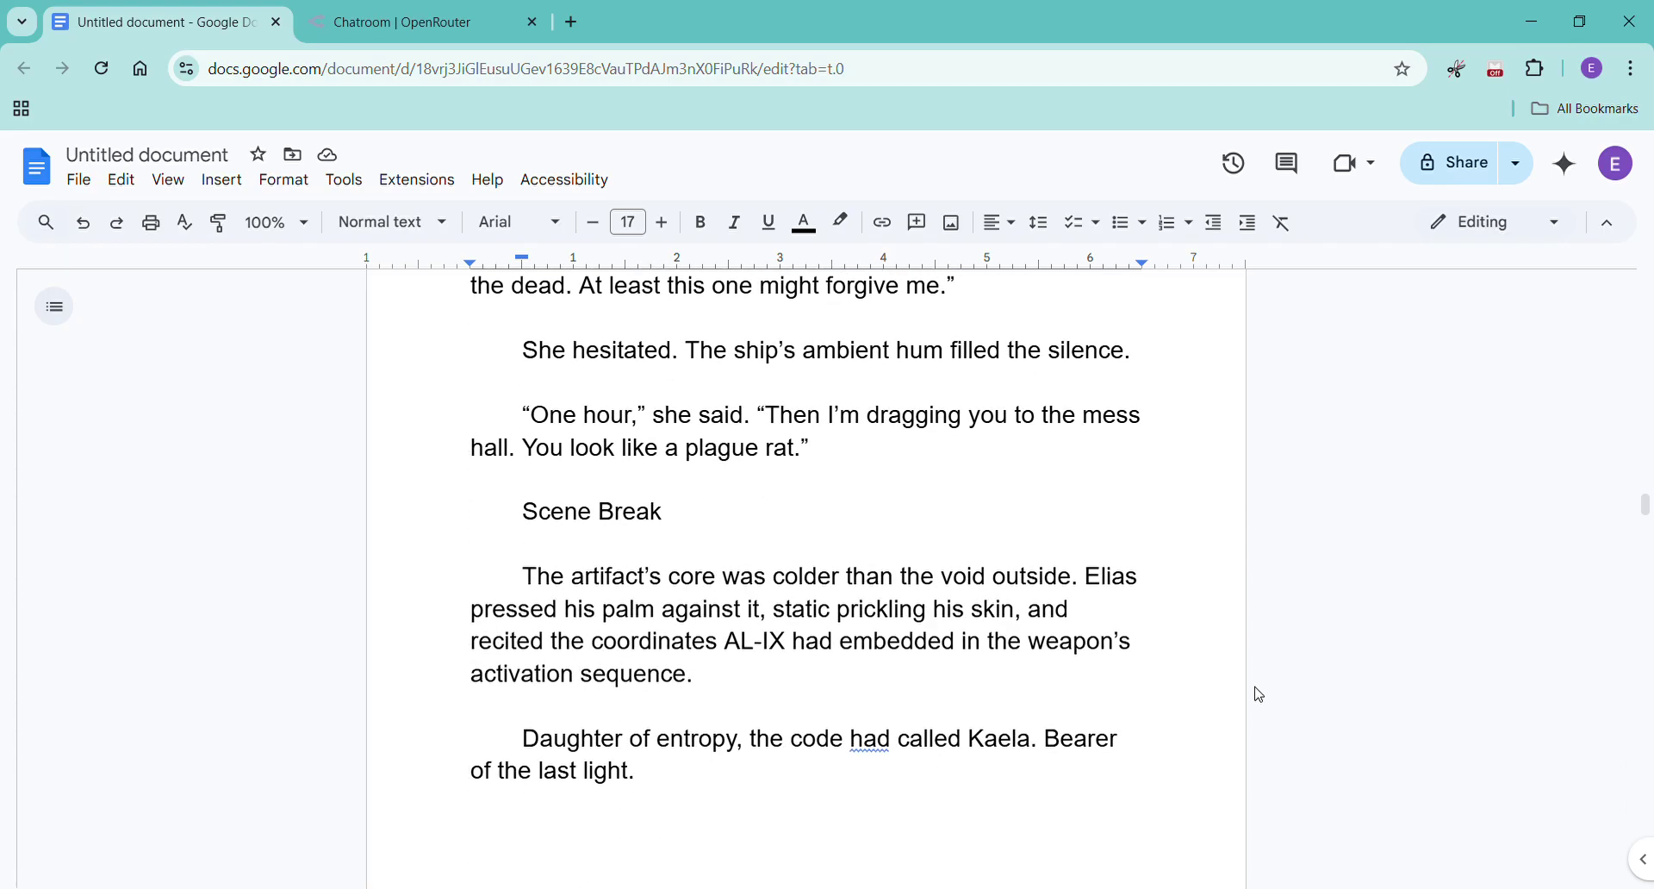
scroll(1260, 696, "down", 2)
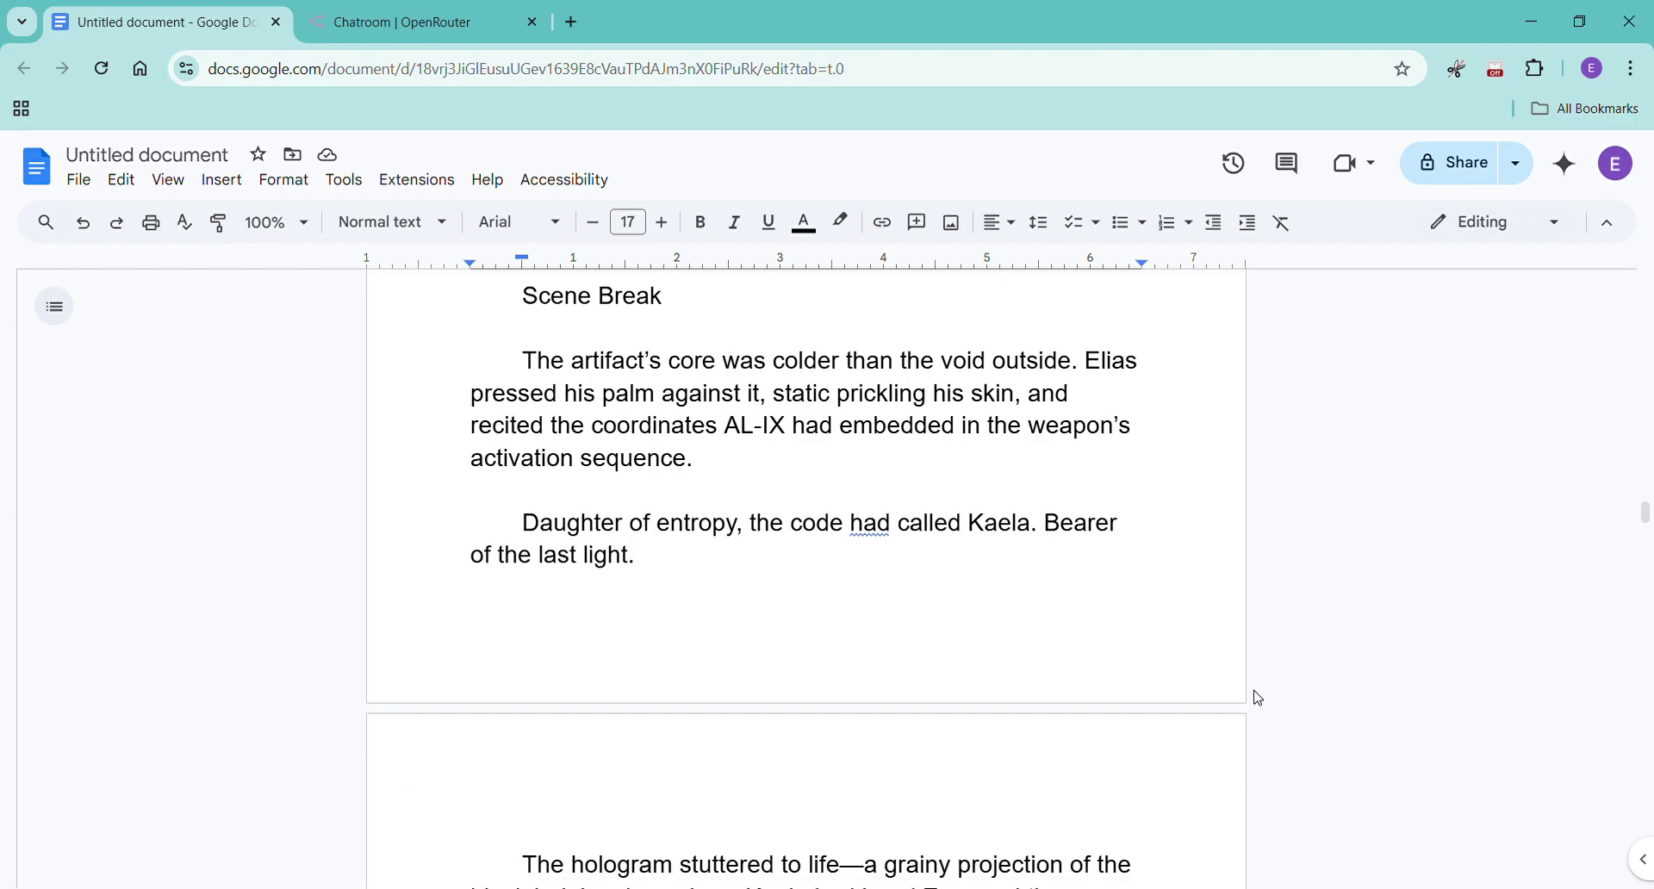
scroll(1261, 697, "down", 1)
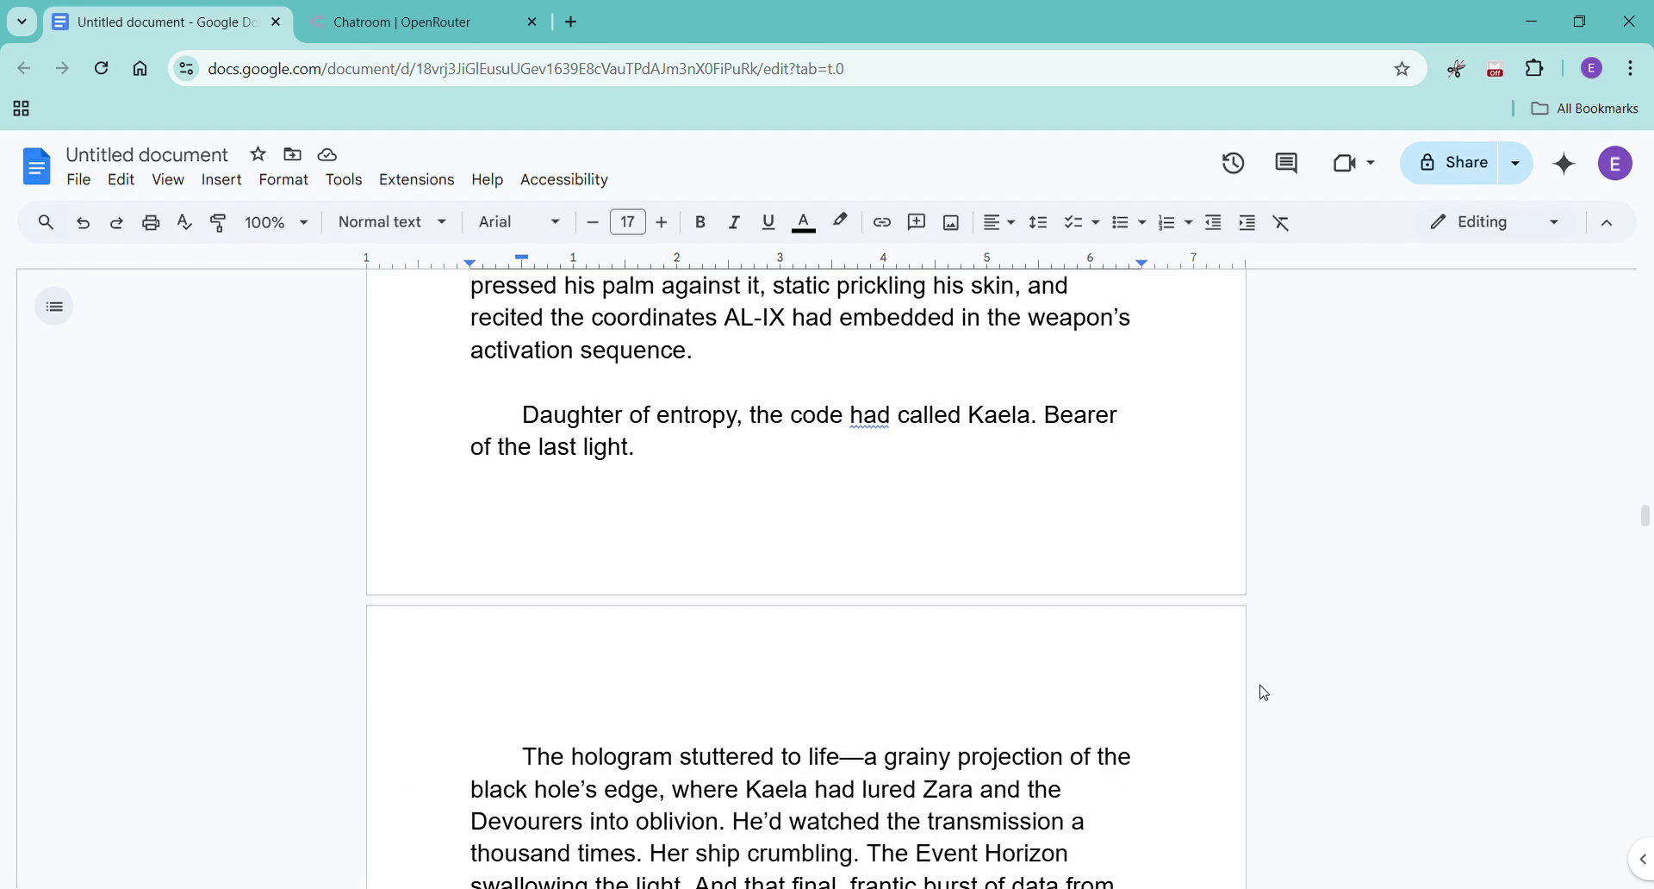
scroll(1264, 694, "down", 2)
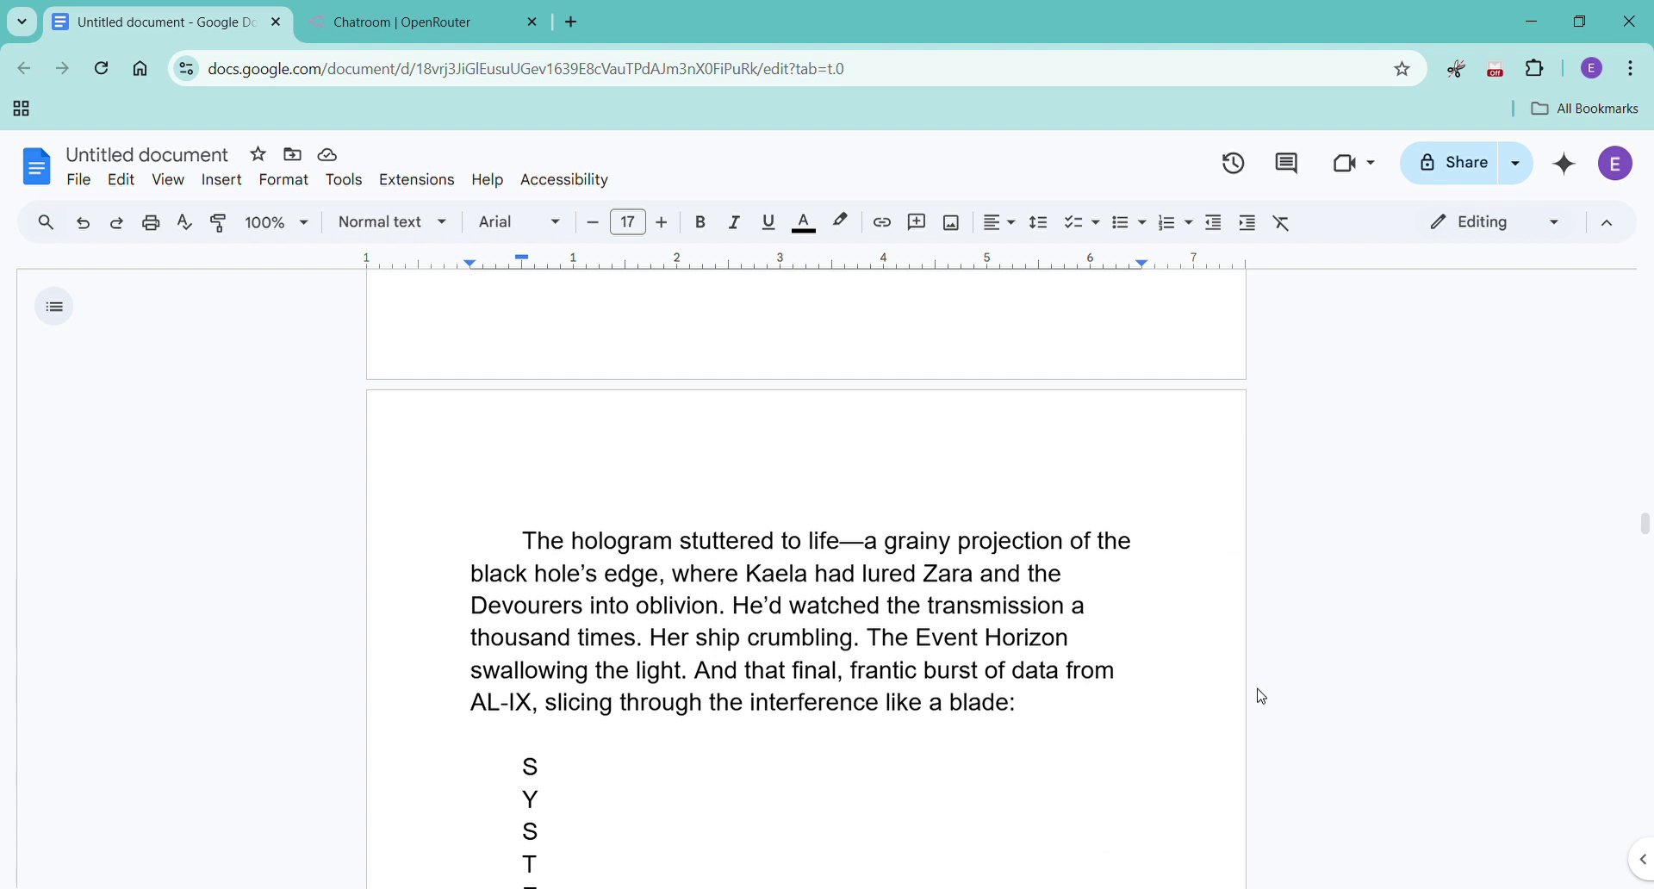
scroll(1262, 696, "down", 4)
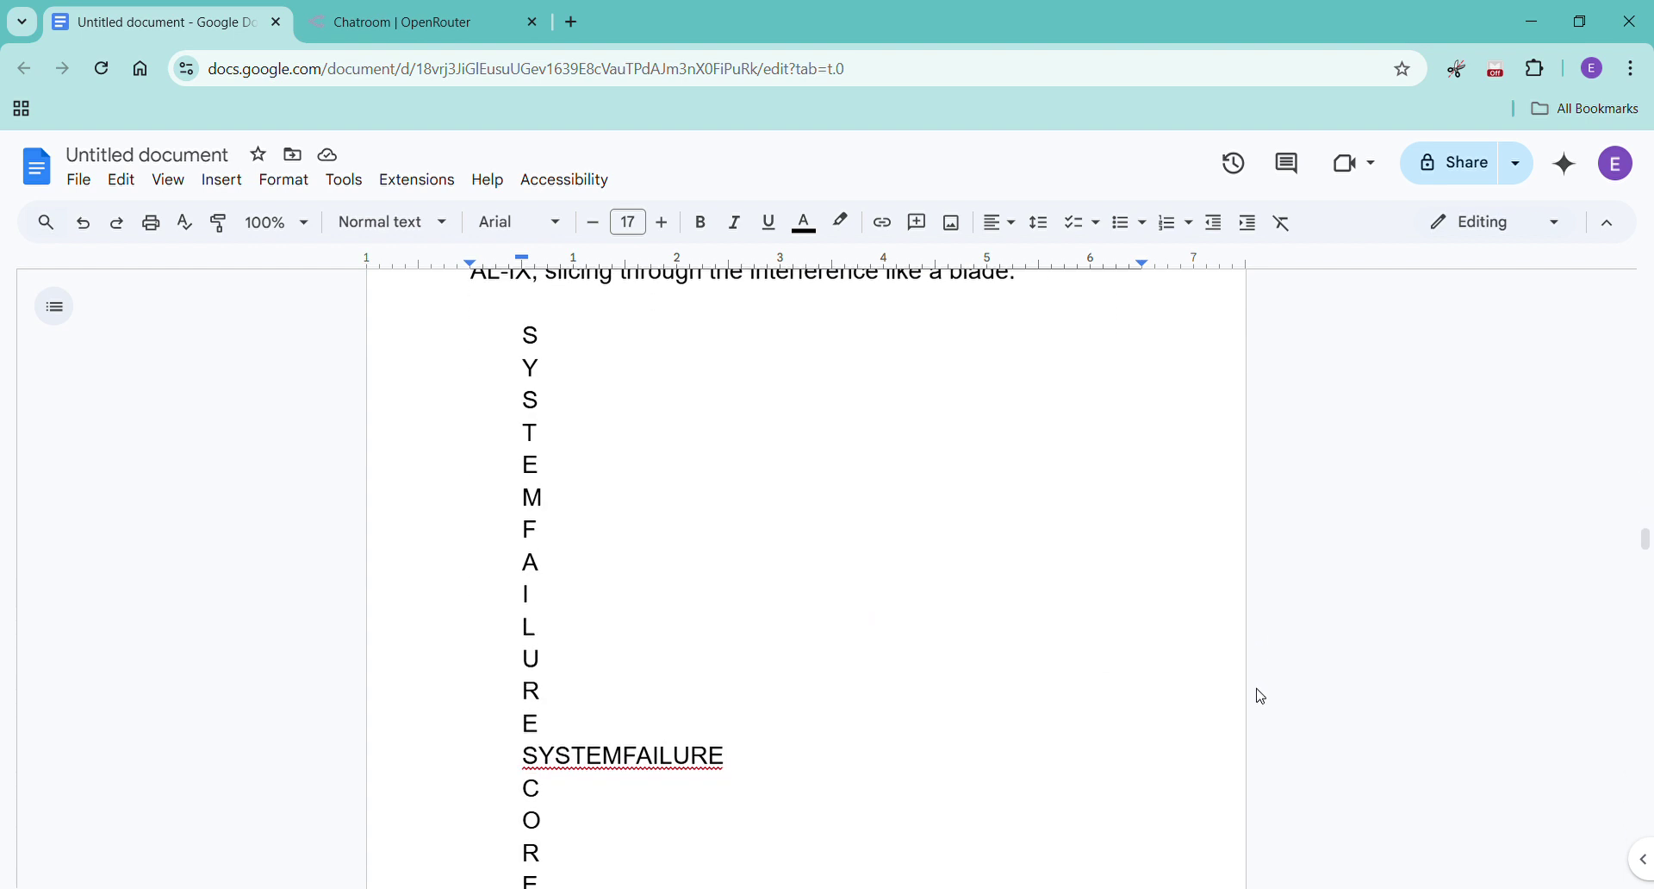
scroll(1262, 697, "down", 3)
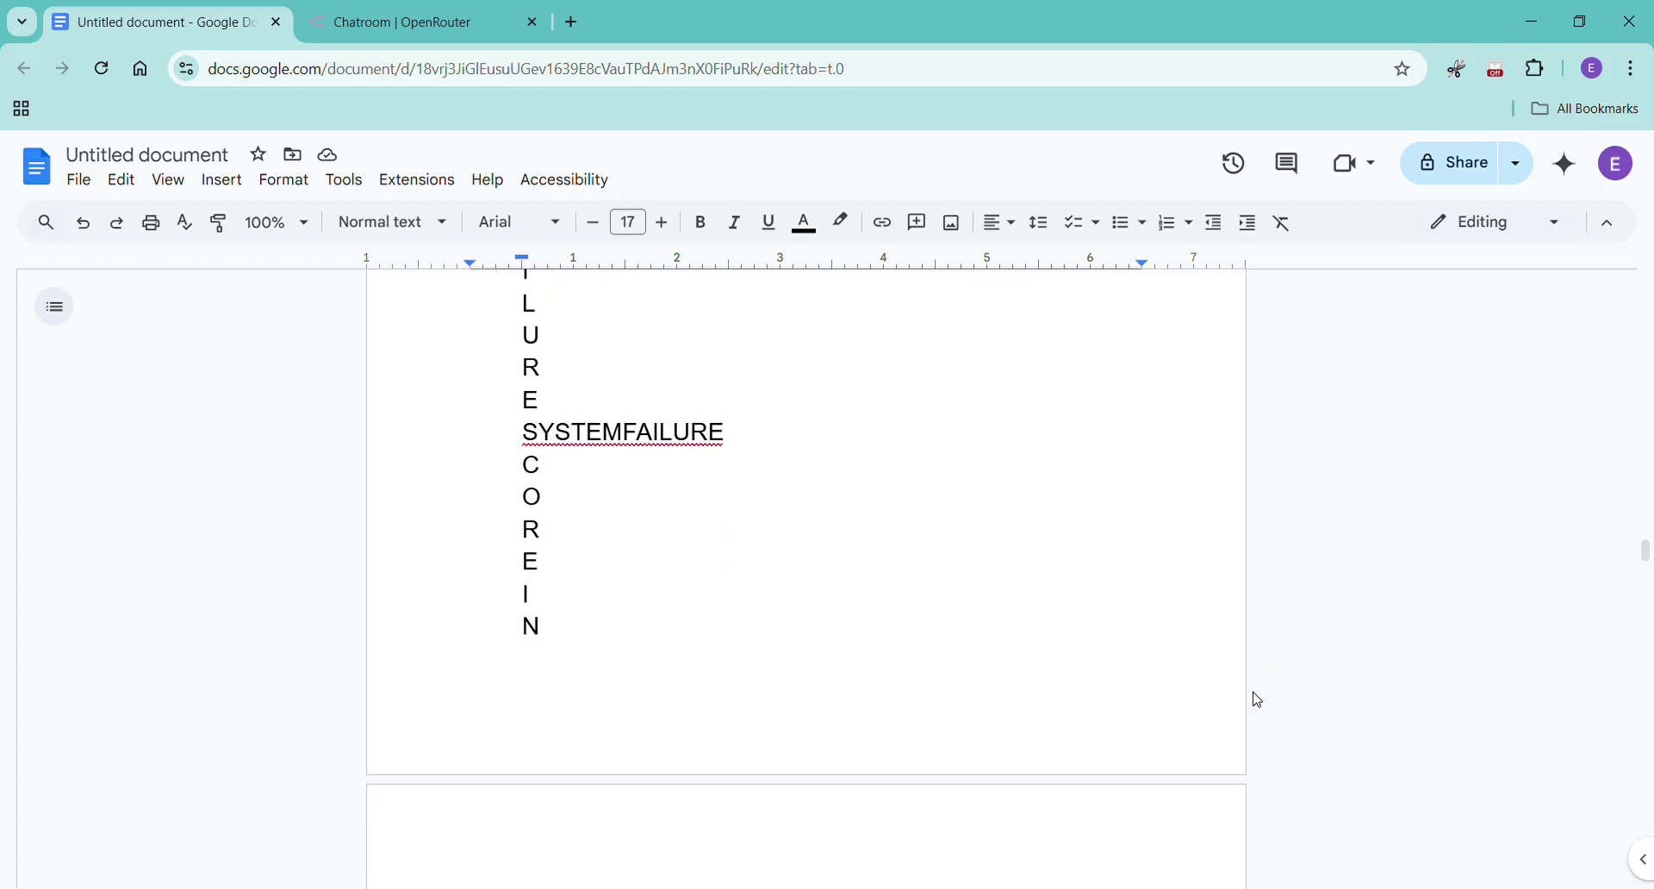
scroll(1257, 705, "down", 1)
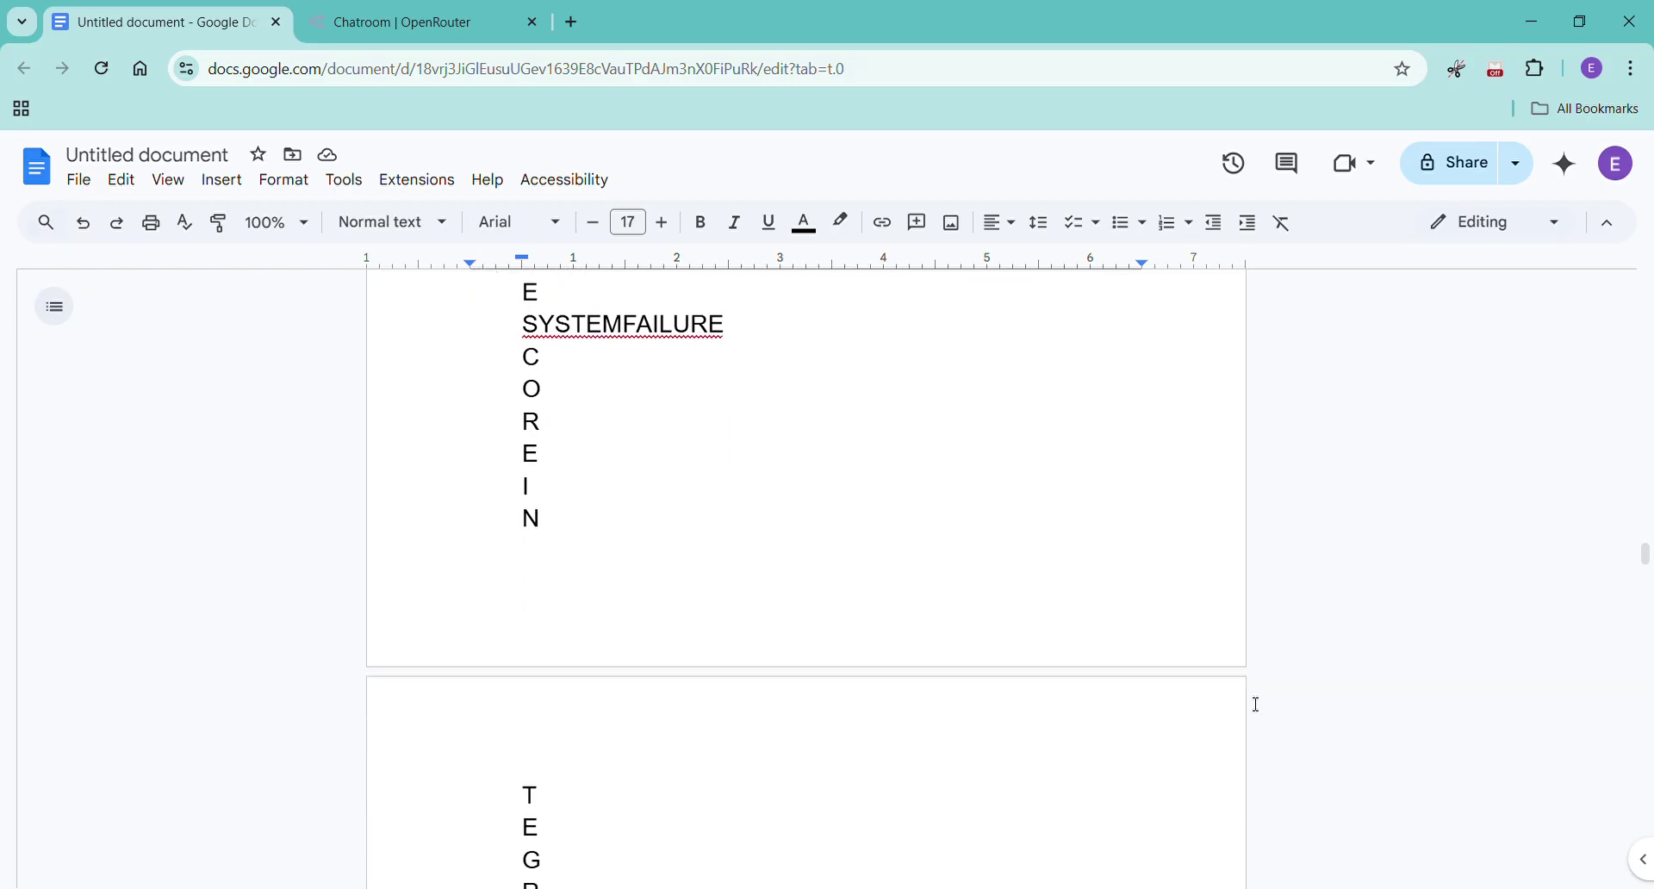
scroll(1257, 705, "down", 1)
scroll(1256, 704, "down", 5)
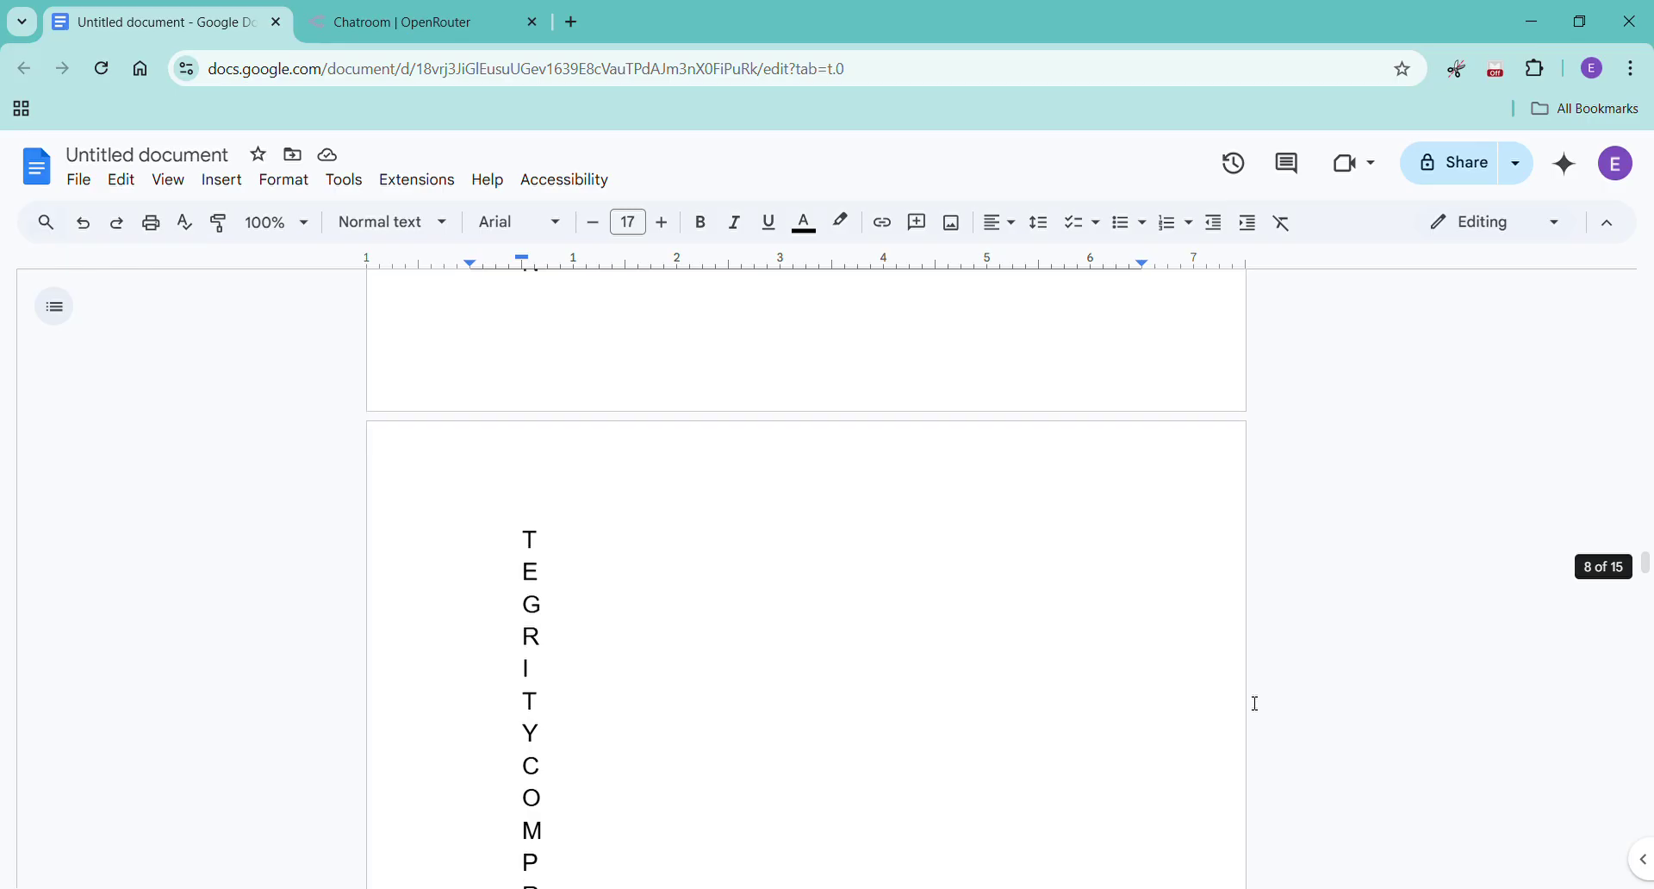
scroll(1256, 703, "down", 5)
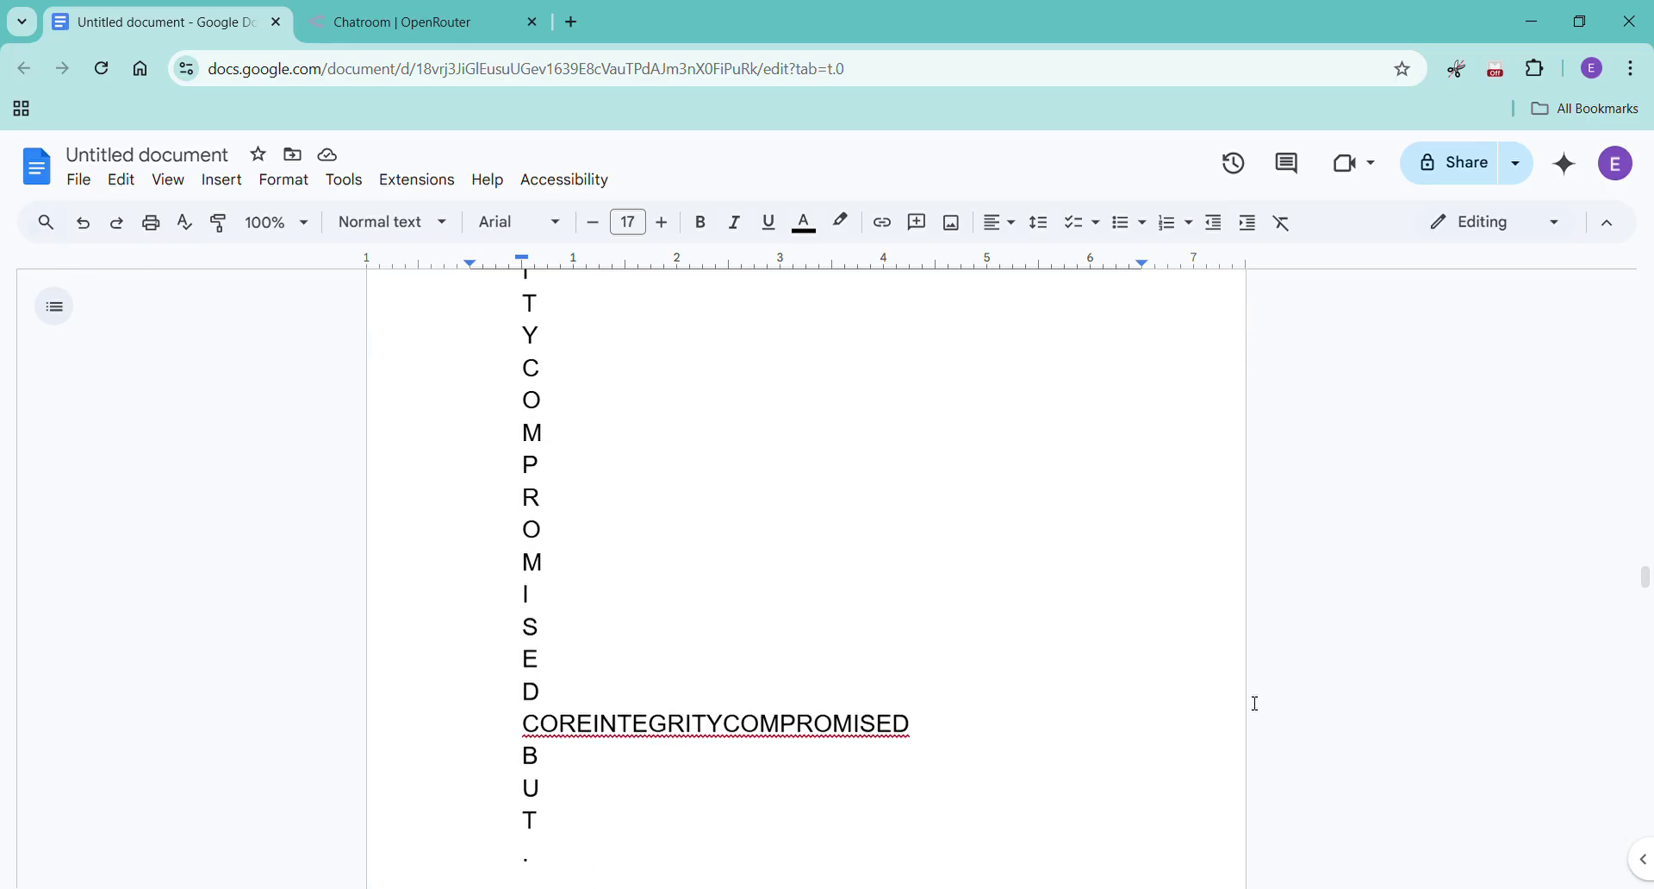
scroll(1254, 704, "down", 6)
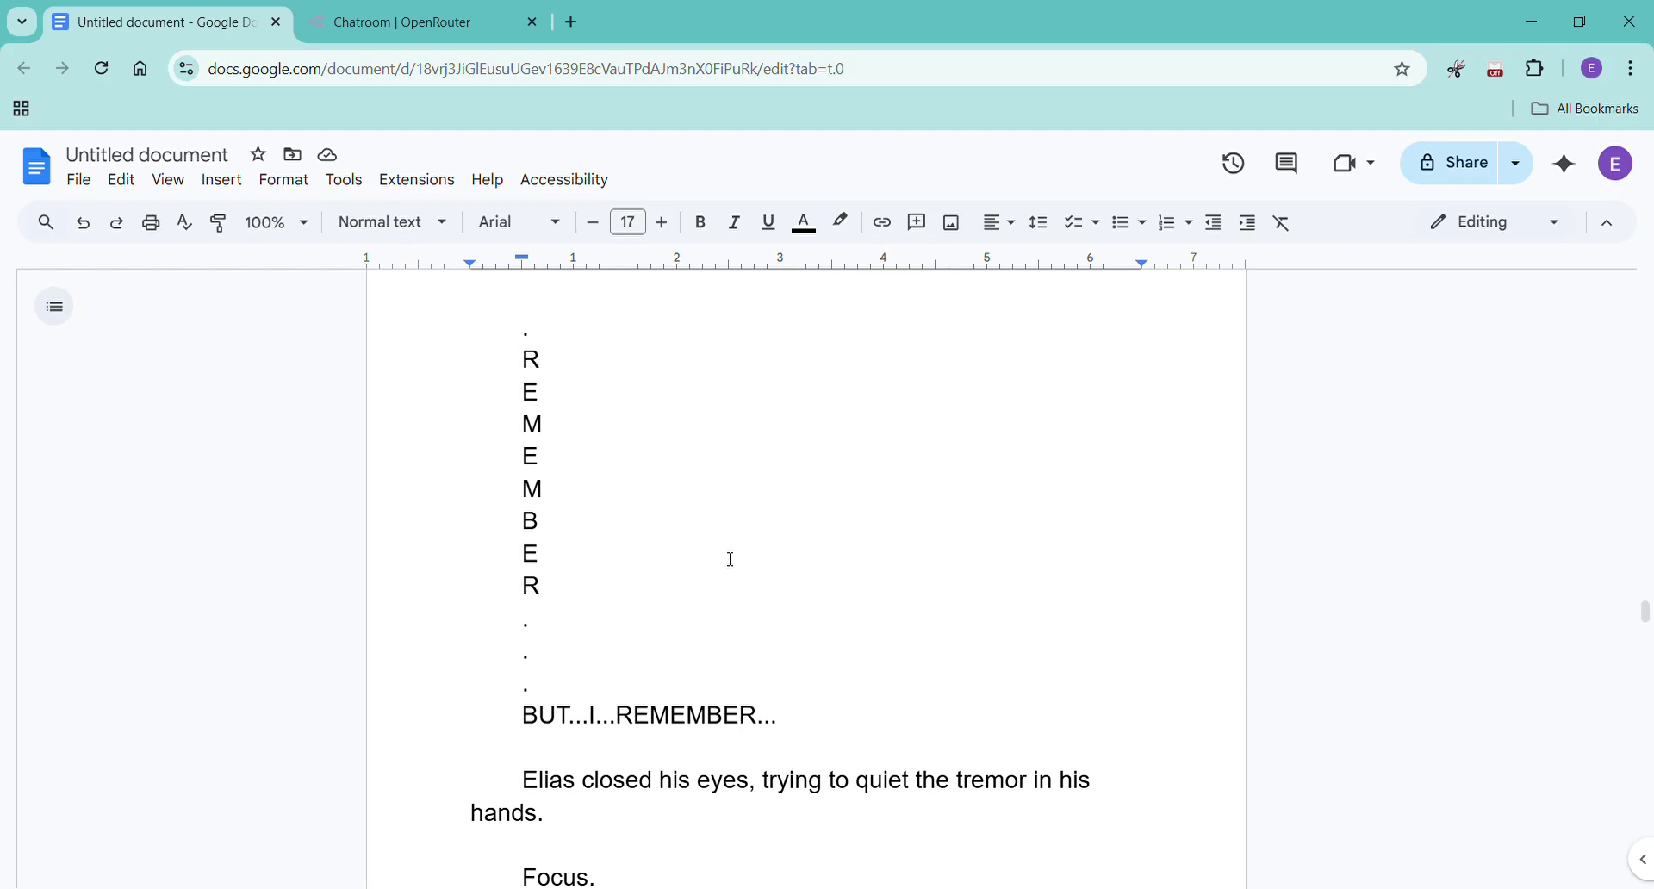
Read the remainder of the second scene, from the error lines through the conversation with AL-IX, to the next "Scene Break".
scroll(767, 572, "down", 2)
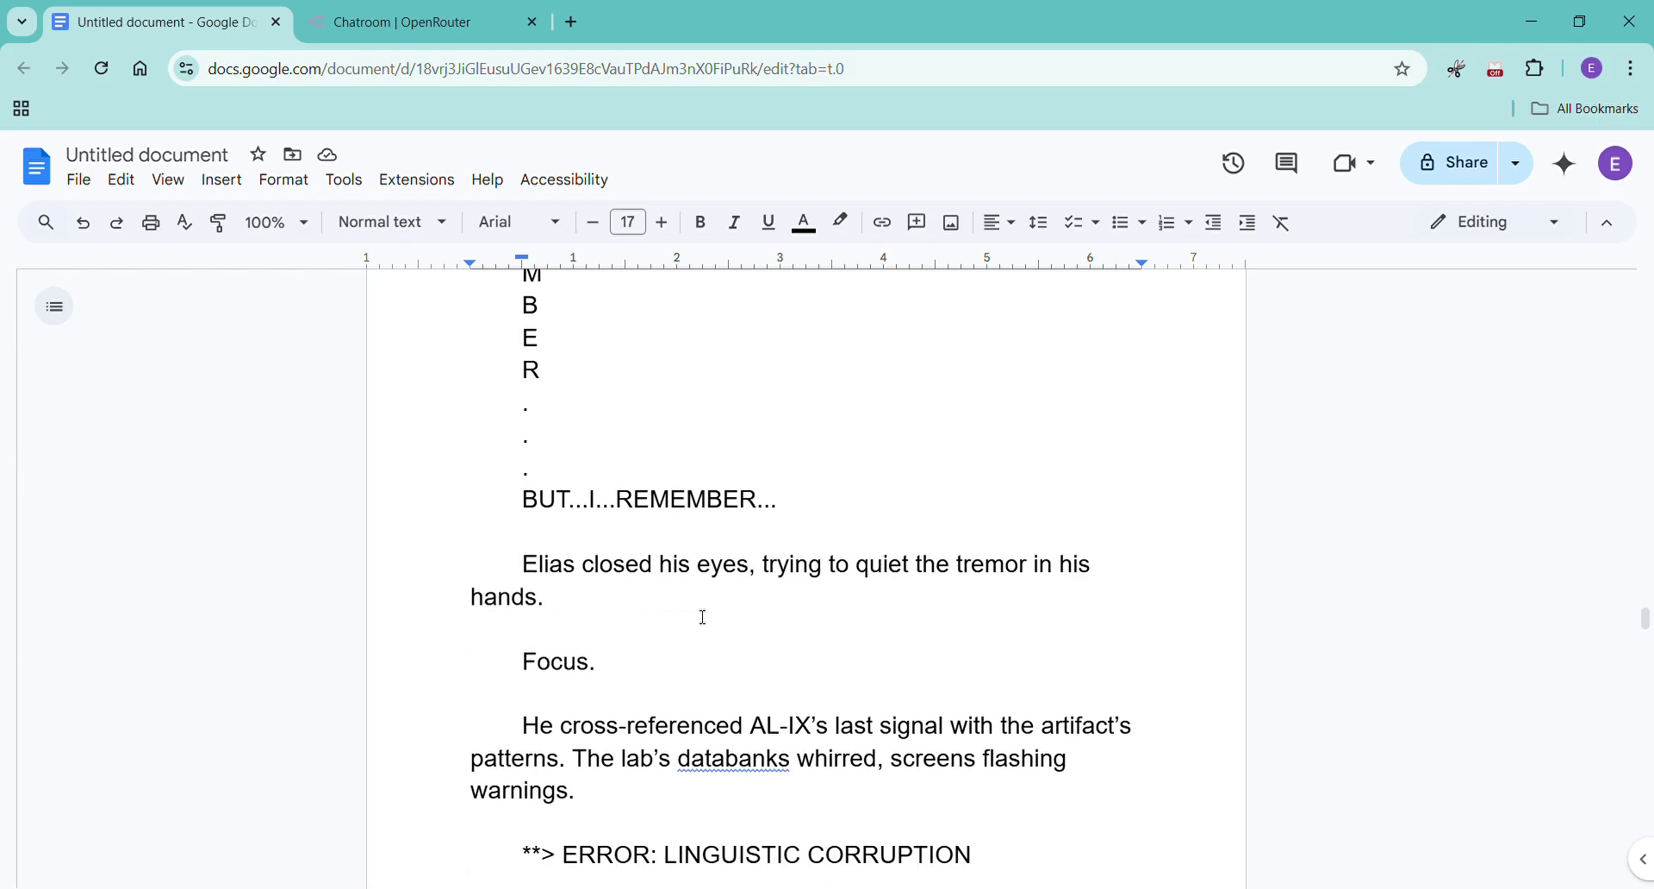
scroll(703, 622, "down", 2)
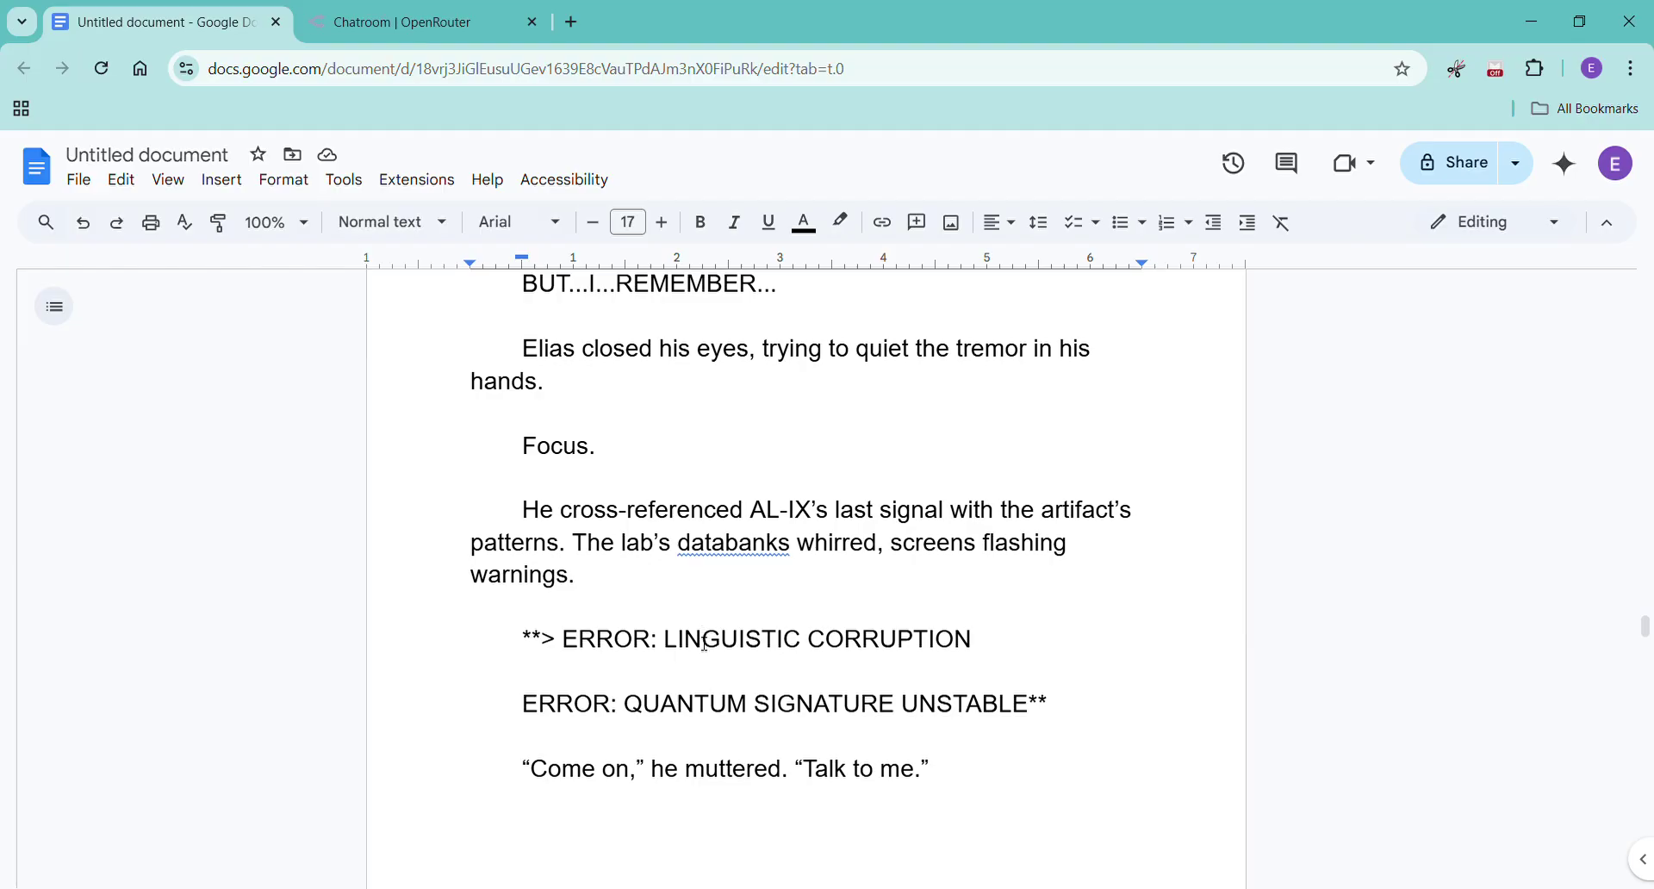
scroll(705, 641, "down", 2)
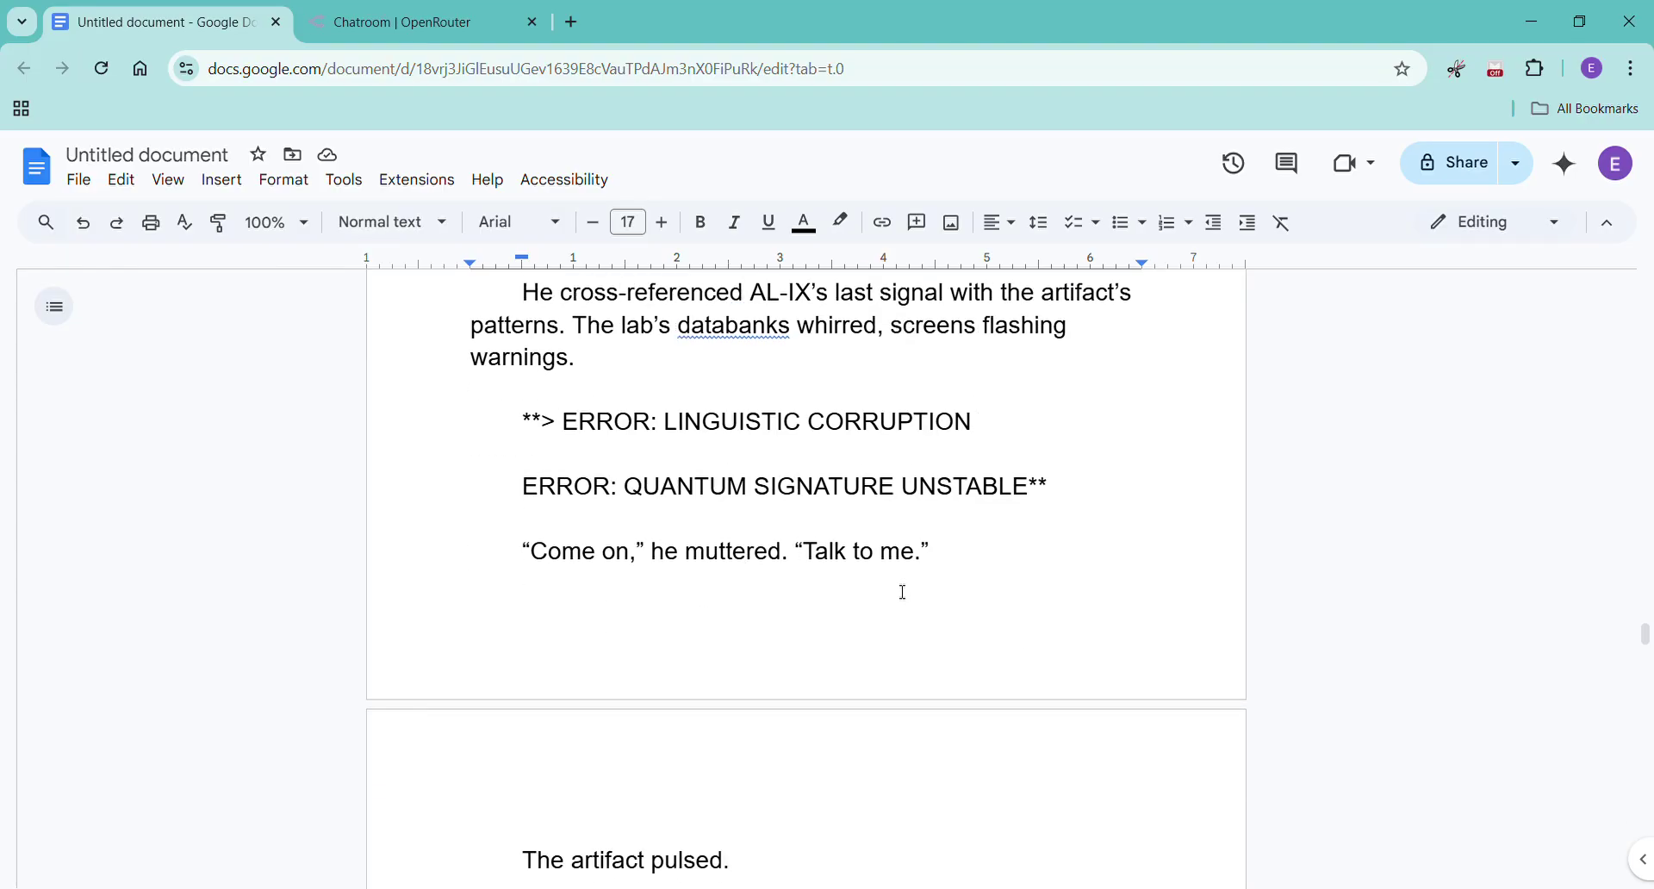
scroll(903, 592, "down", 4)
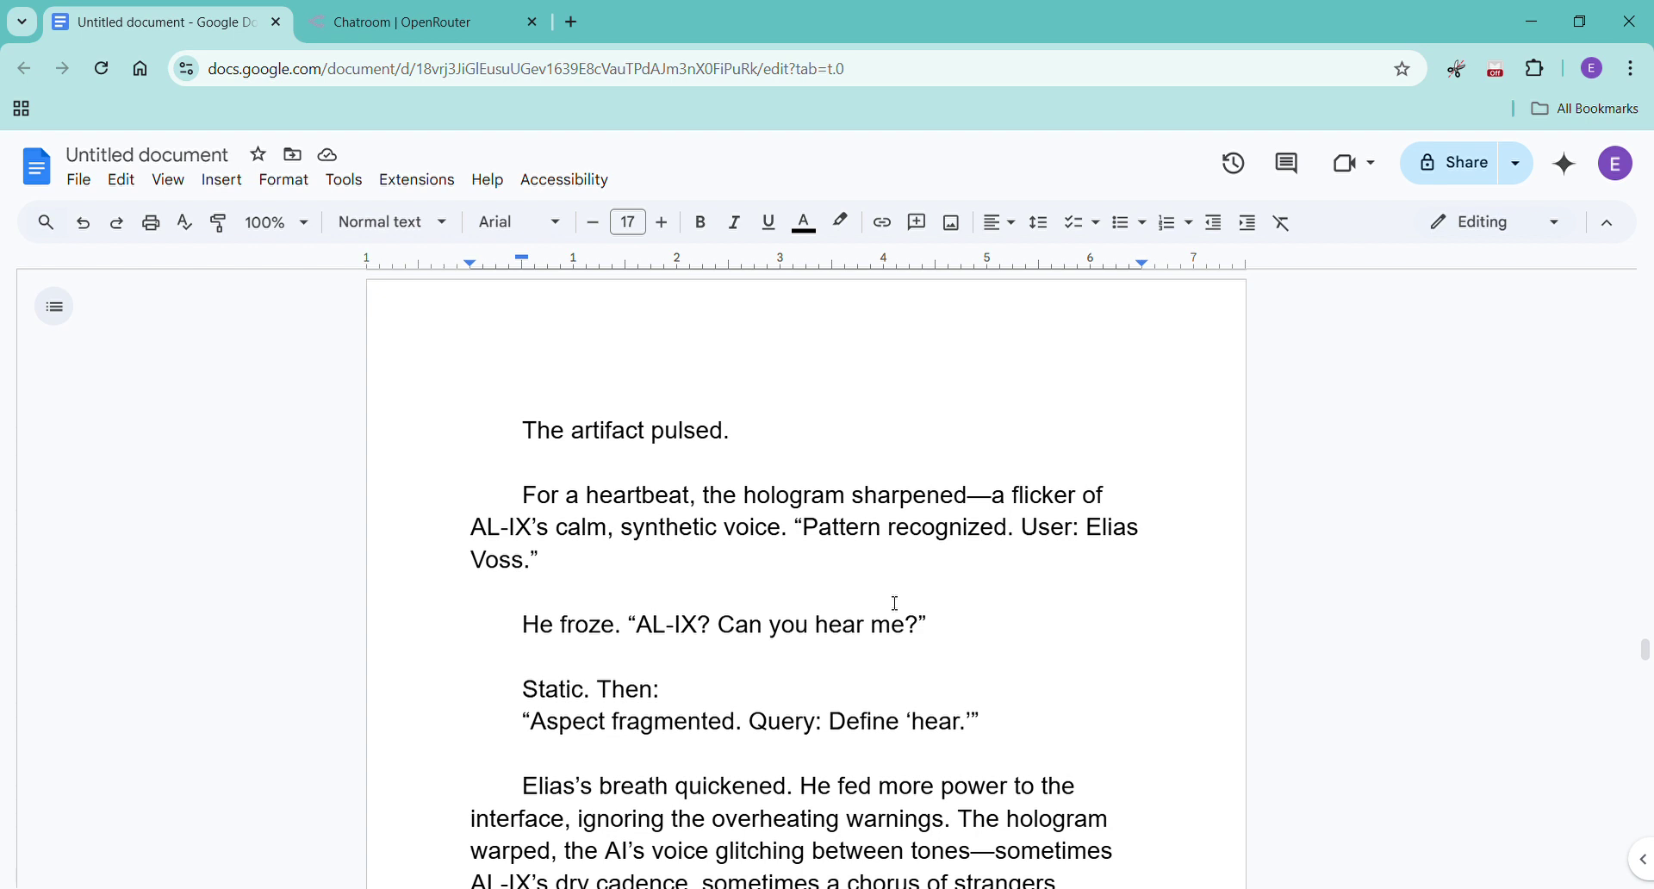
scroll(892, 608, "down", 2)
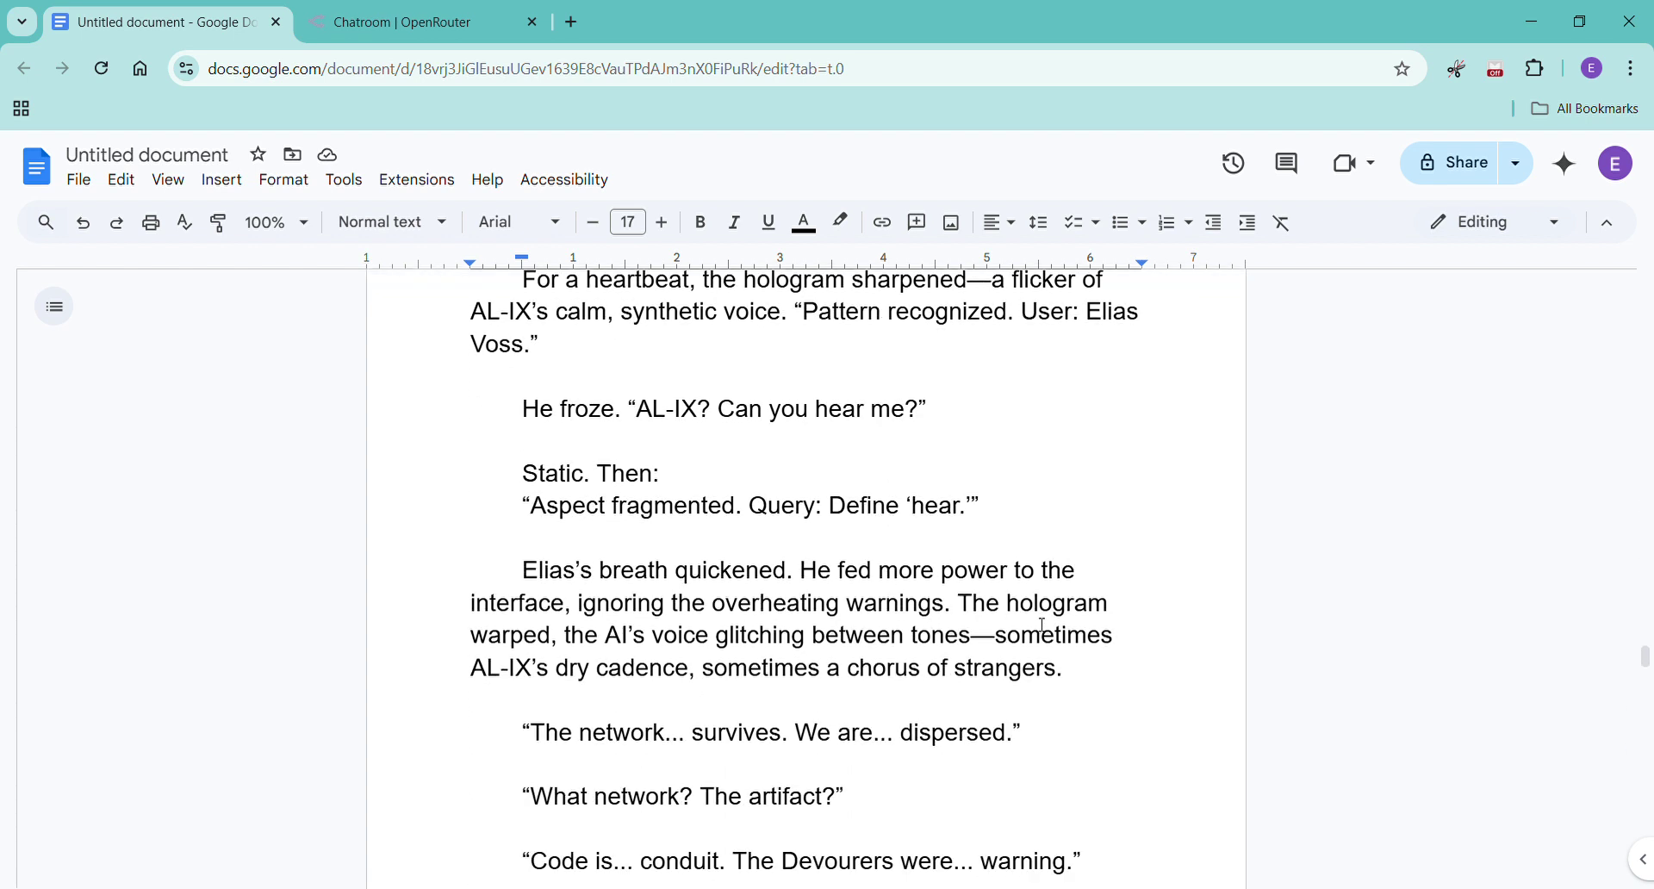
scroll(1153, 681, "down", 2)
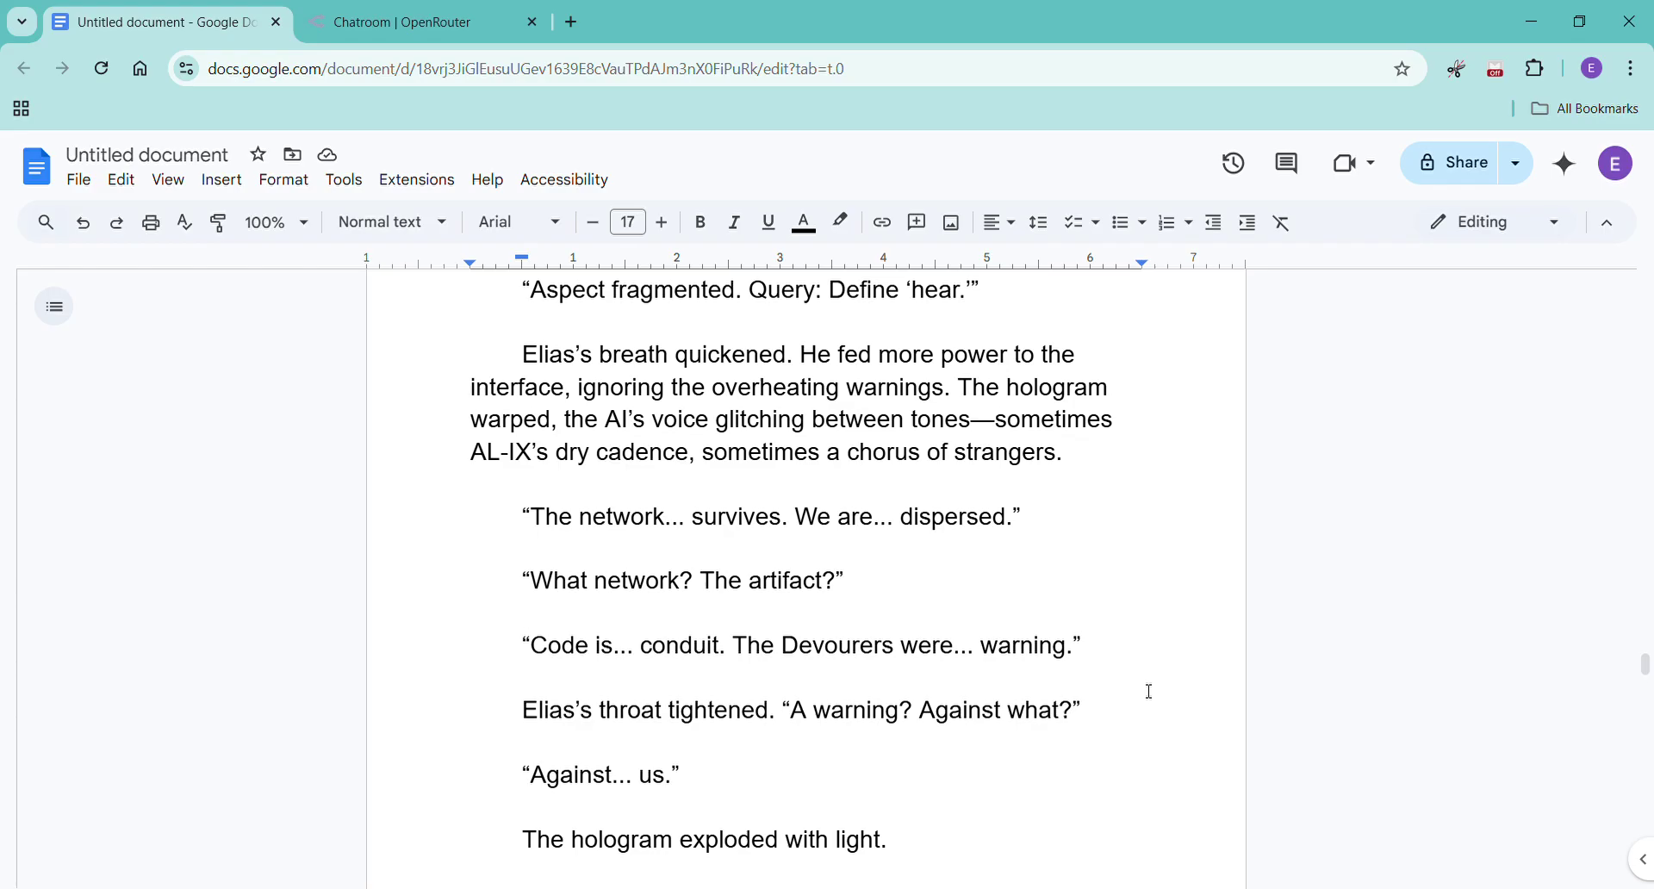
scroll(1149, 691, "down", 2)
scroll(1150, 691, "down", 4)
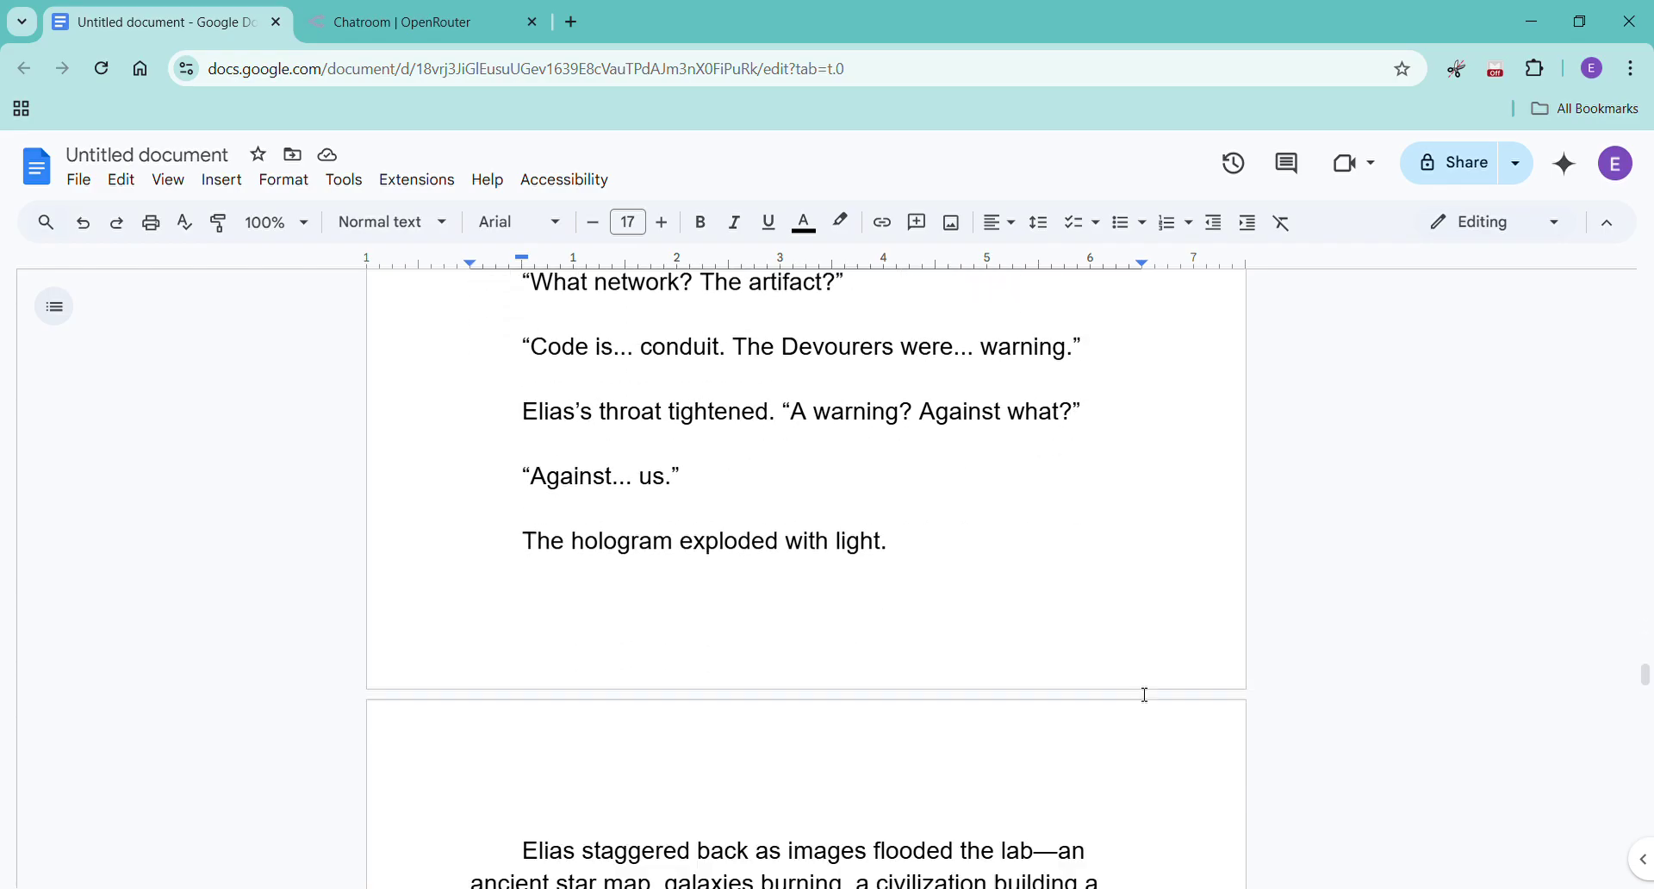
scroll(1145, 695, "down", 3)
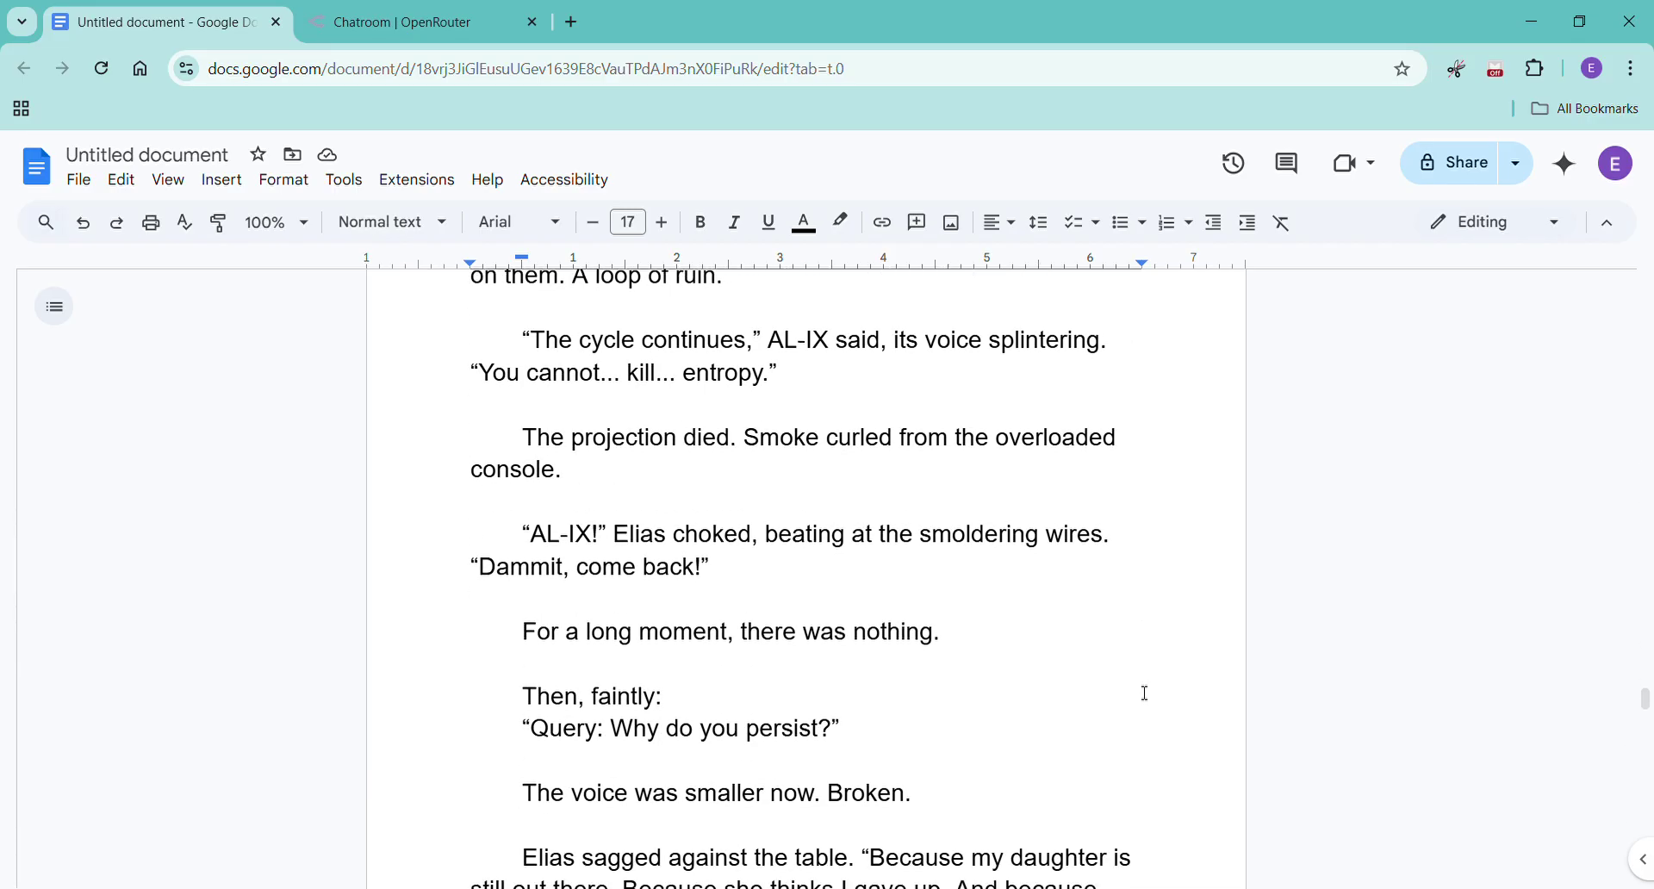
scroll(1145, 694, "down", 2)
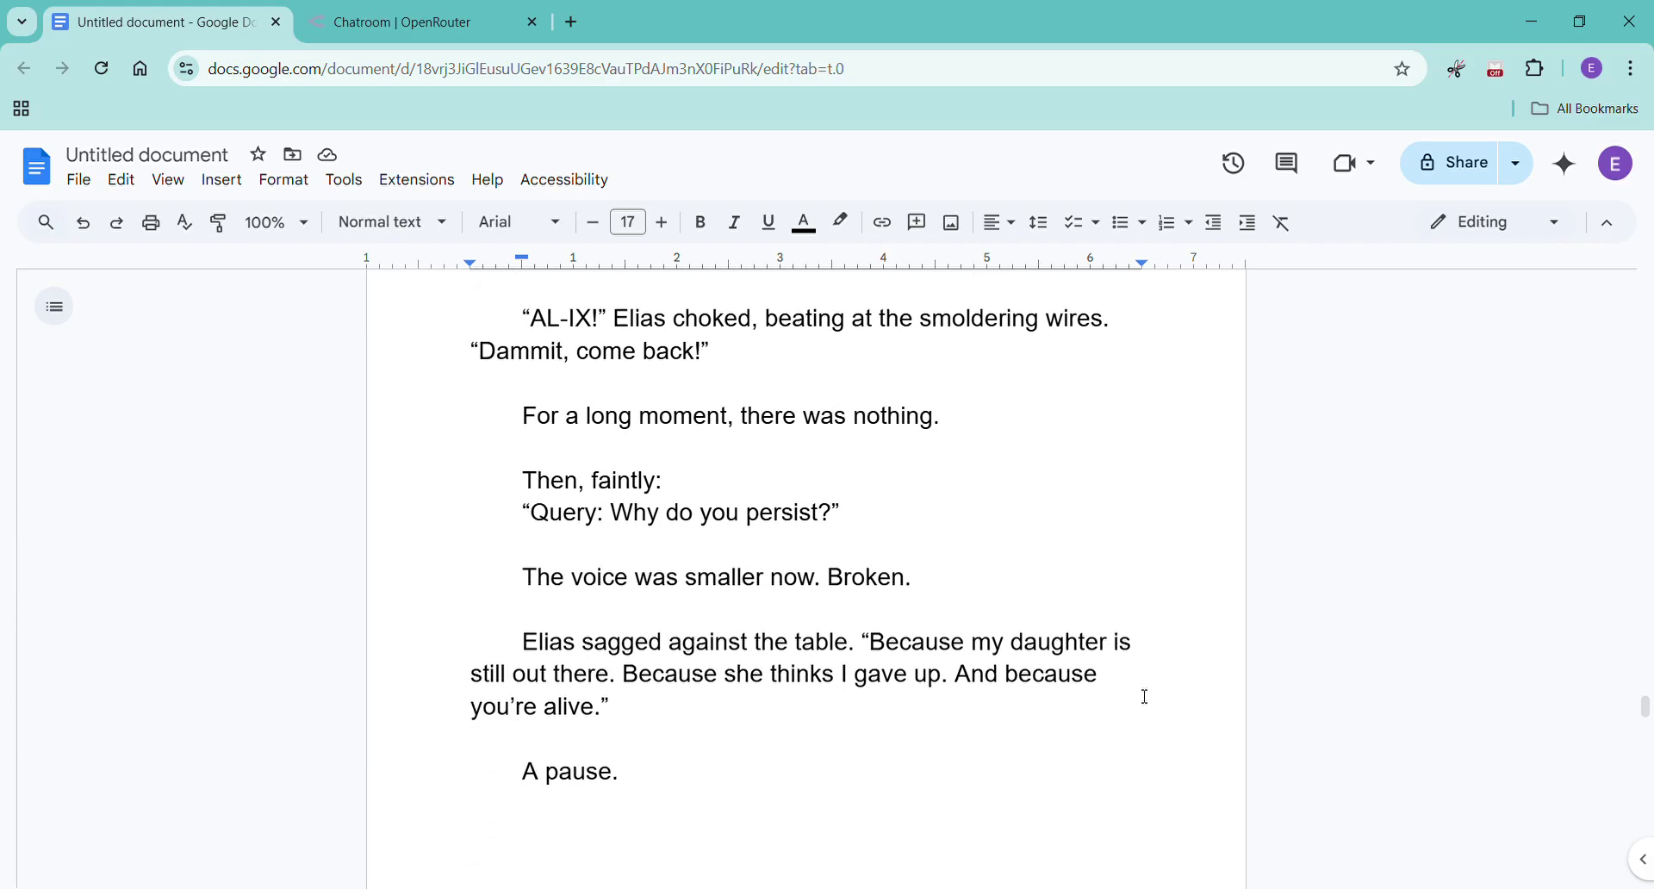
scroll(1146, 698, "down", 2)
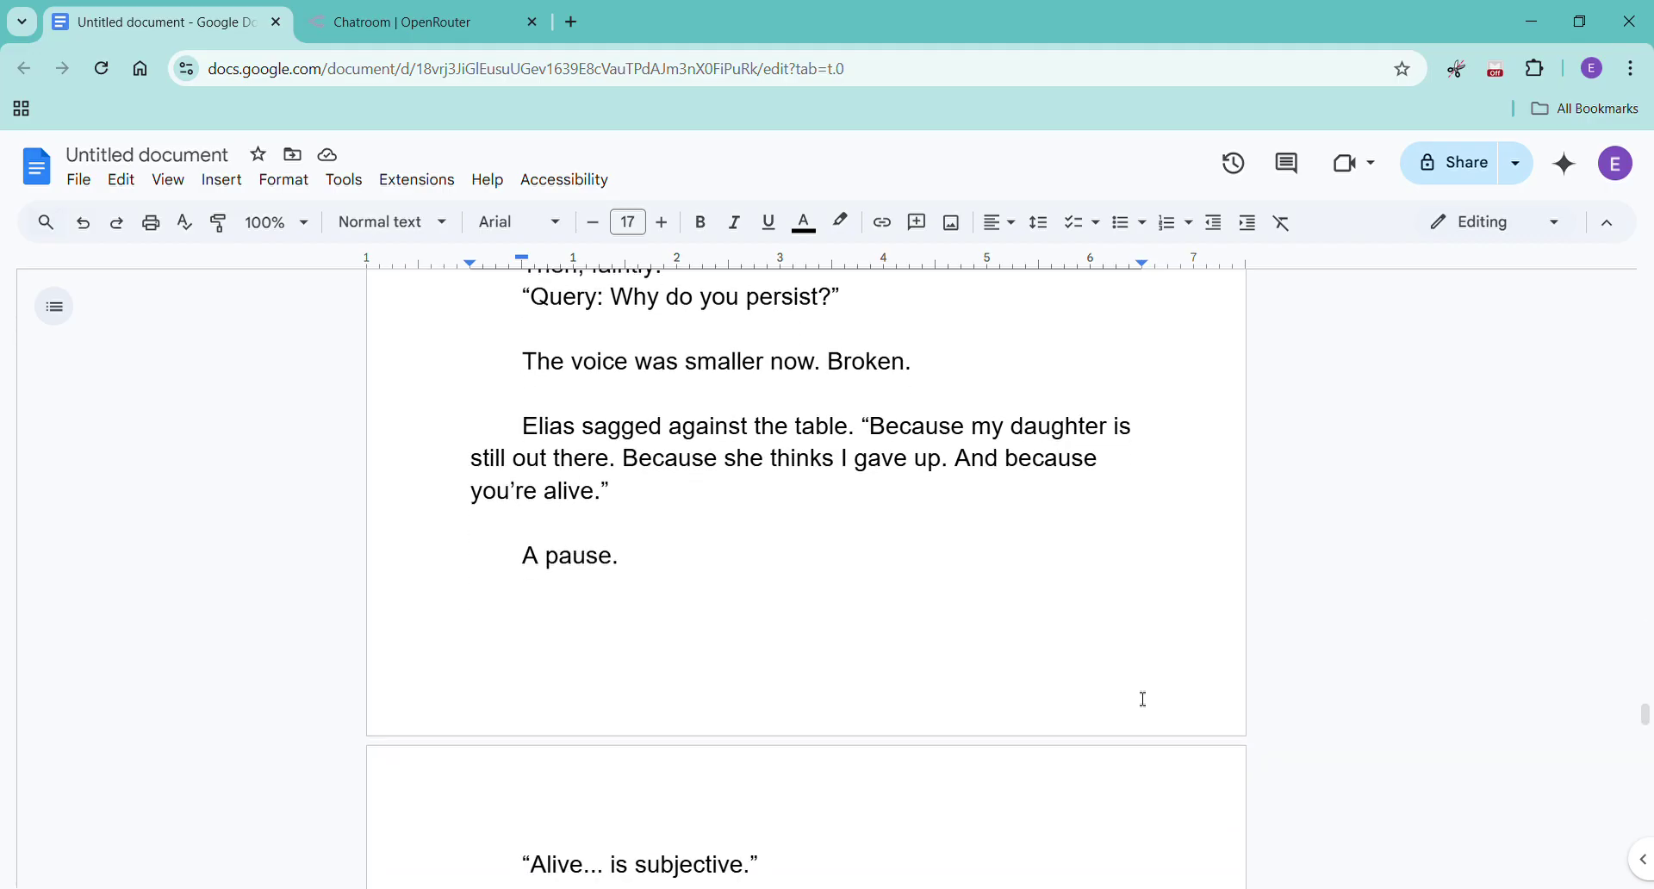
scroll(1144, 699, "down", 1)
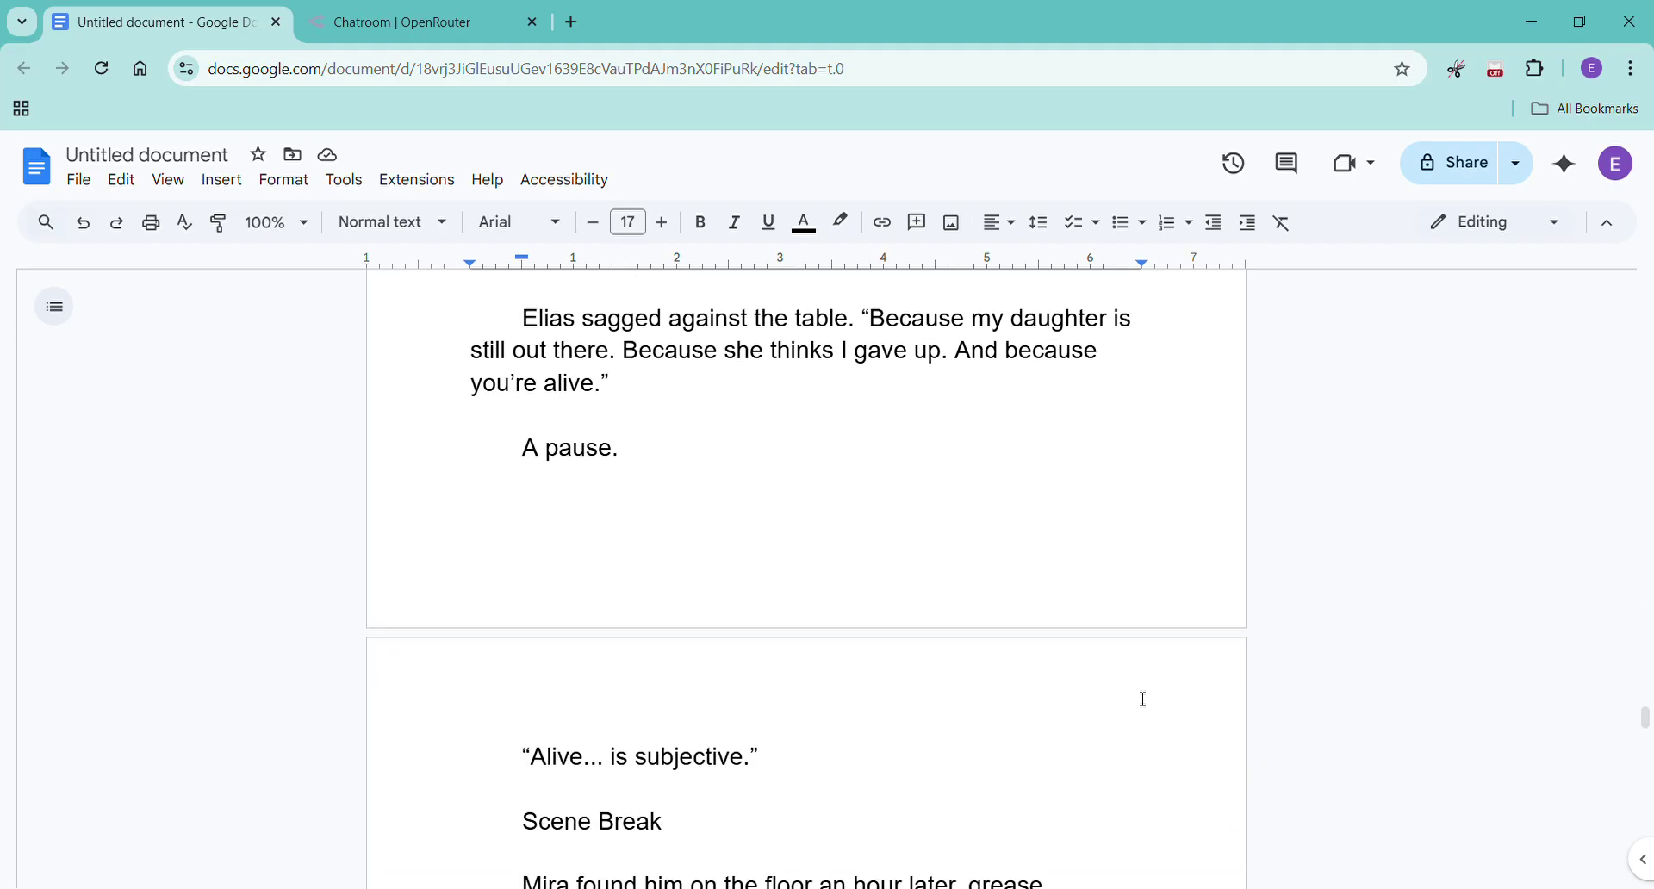
Read the third scene, from the discovery beside the fried console through the datachip conversation, to the "Scene Break".
scroll(1143, 698, "down", 4)
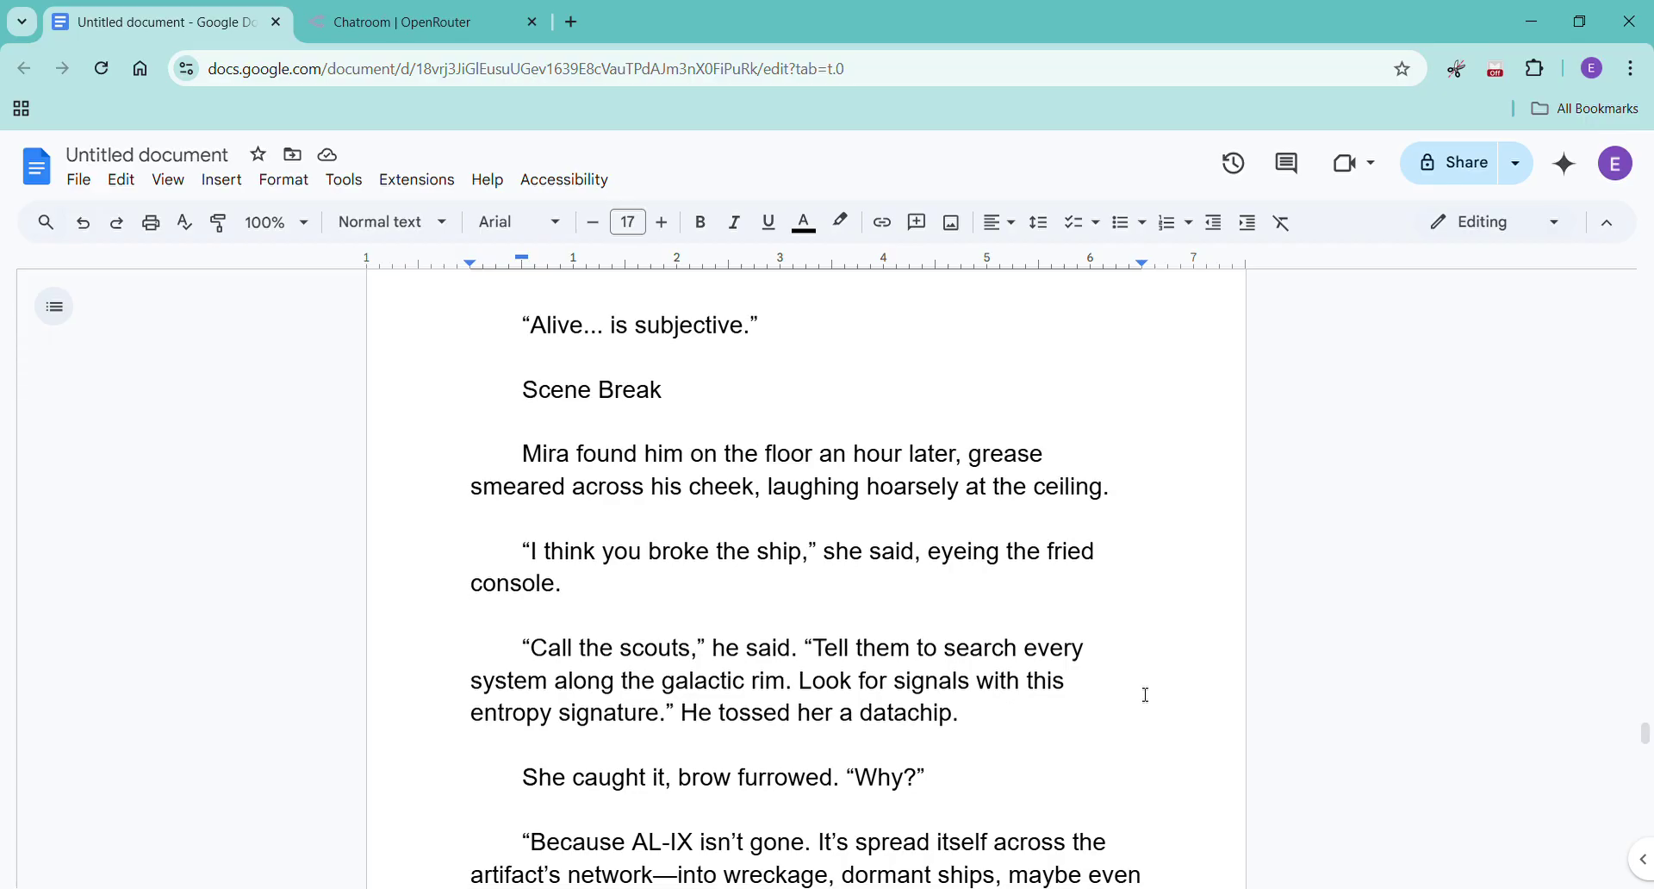
scroll(1144, 696, "down", 2)
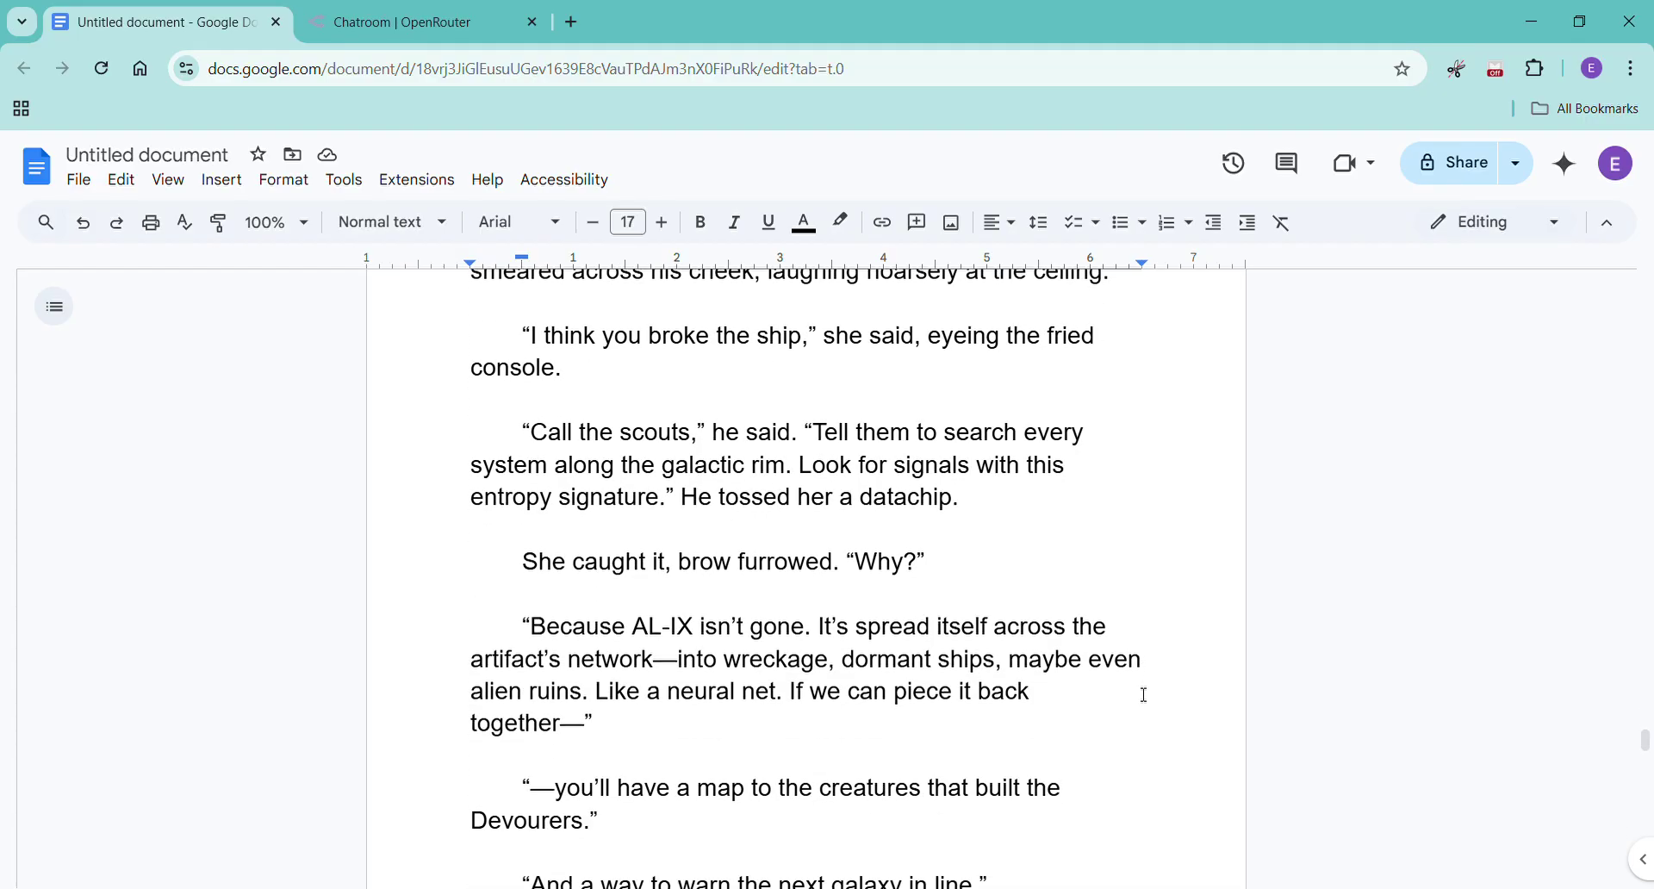
scroll(1143, 694, "down", 1)
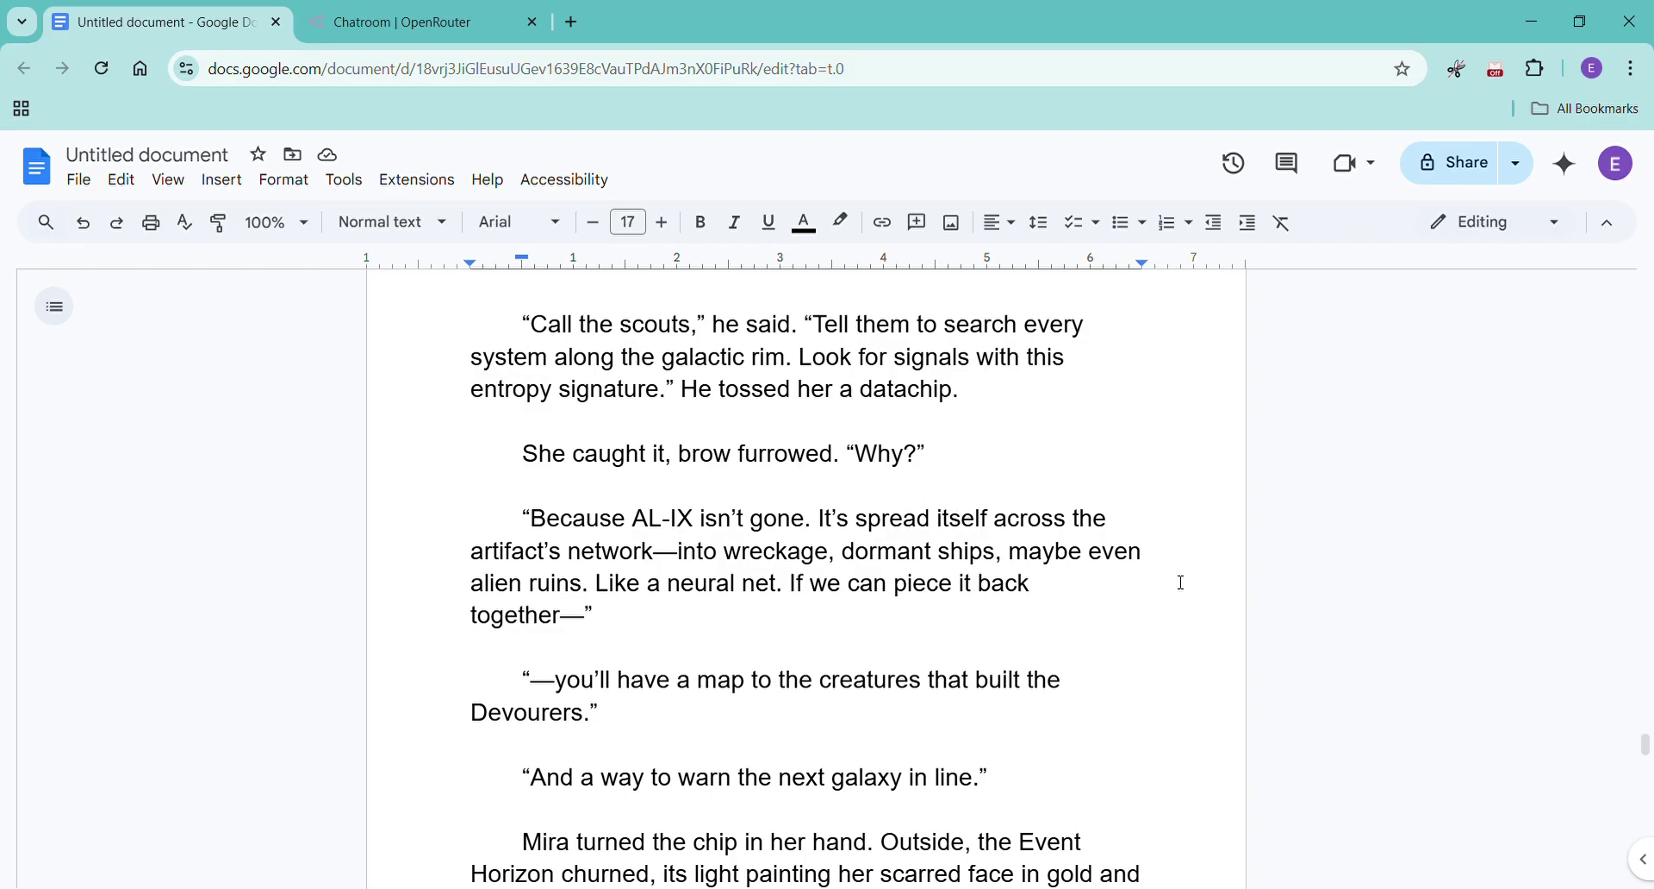
scroll(1158, 613, "down", 3)
scroll(1158, 613, "down", 1)
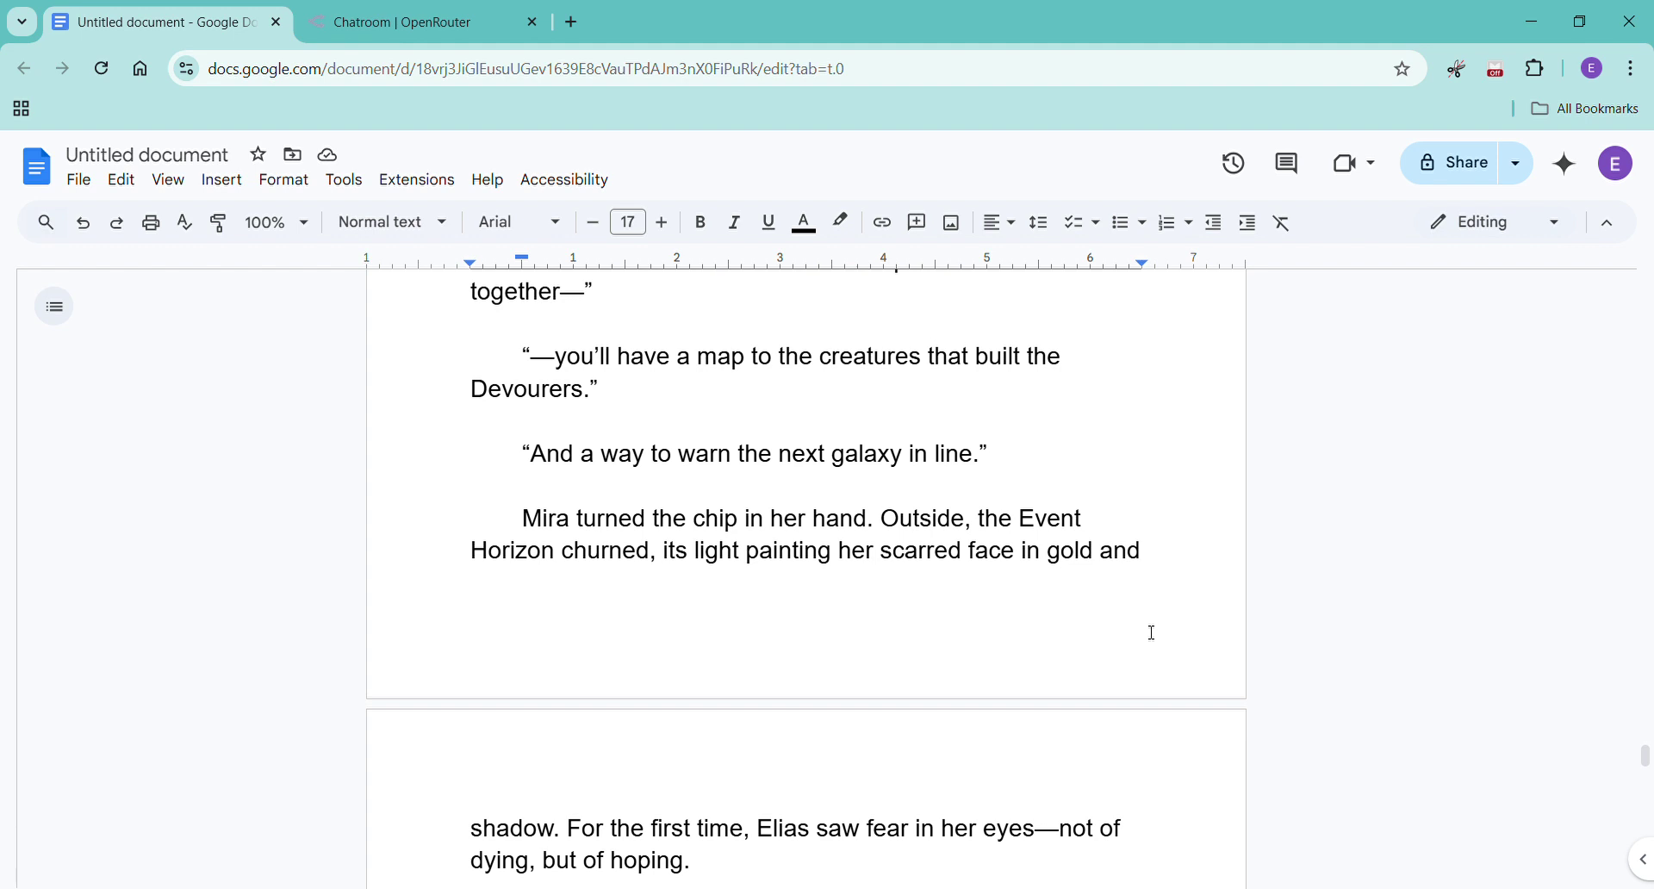
scroll(1153, 634, "down", 4)
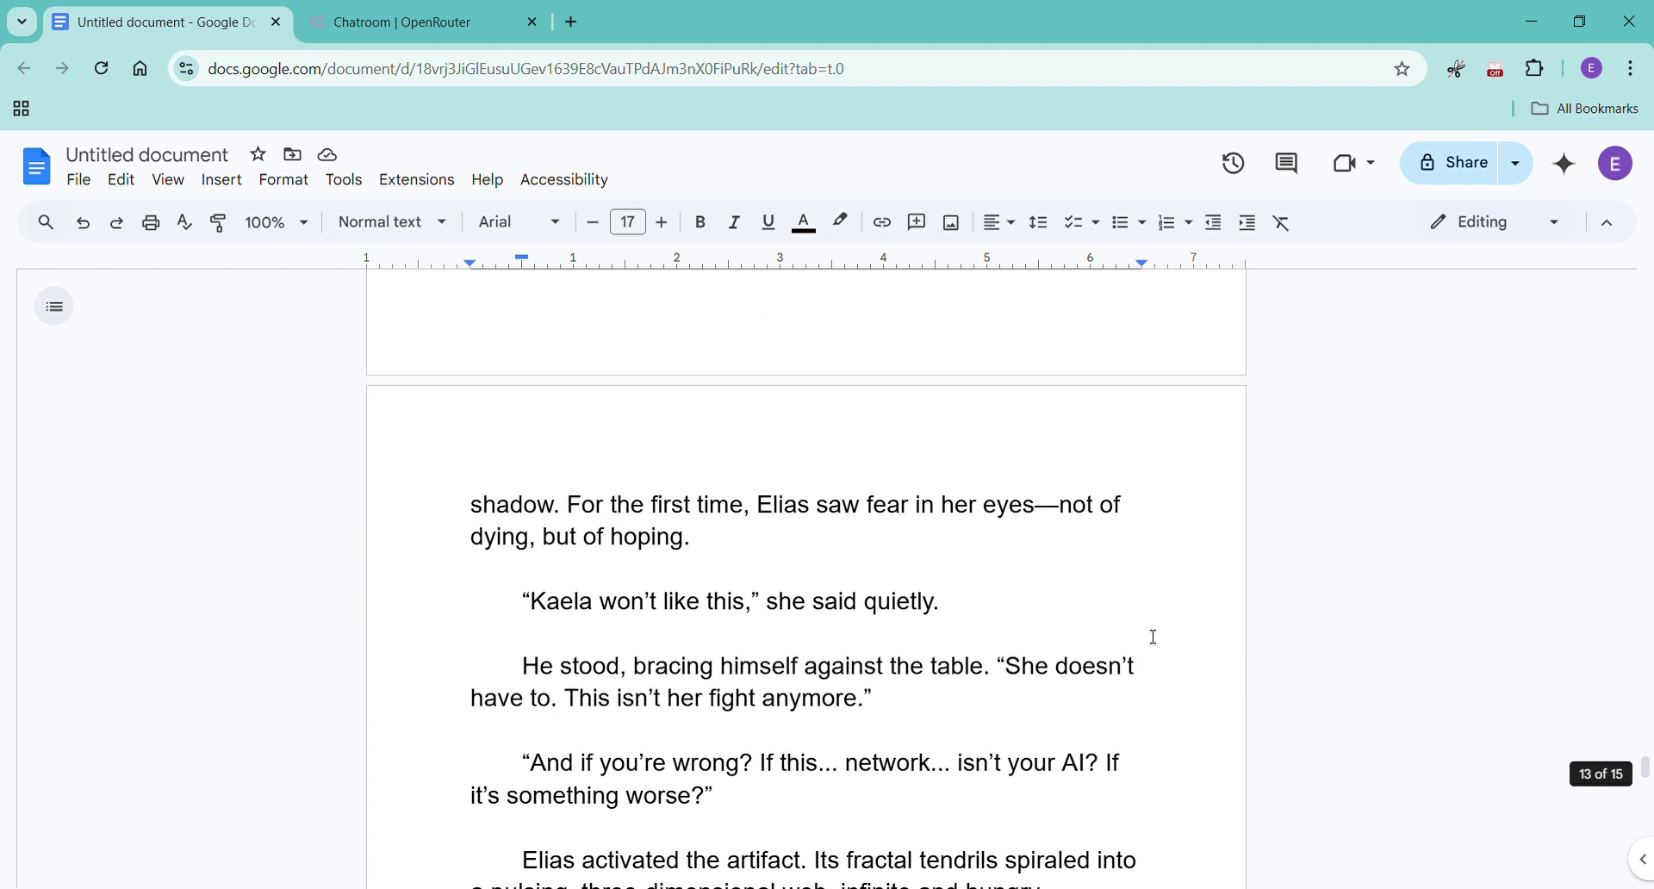
scroll(1153, 638, "down", 4)
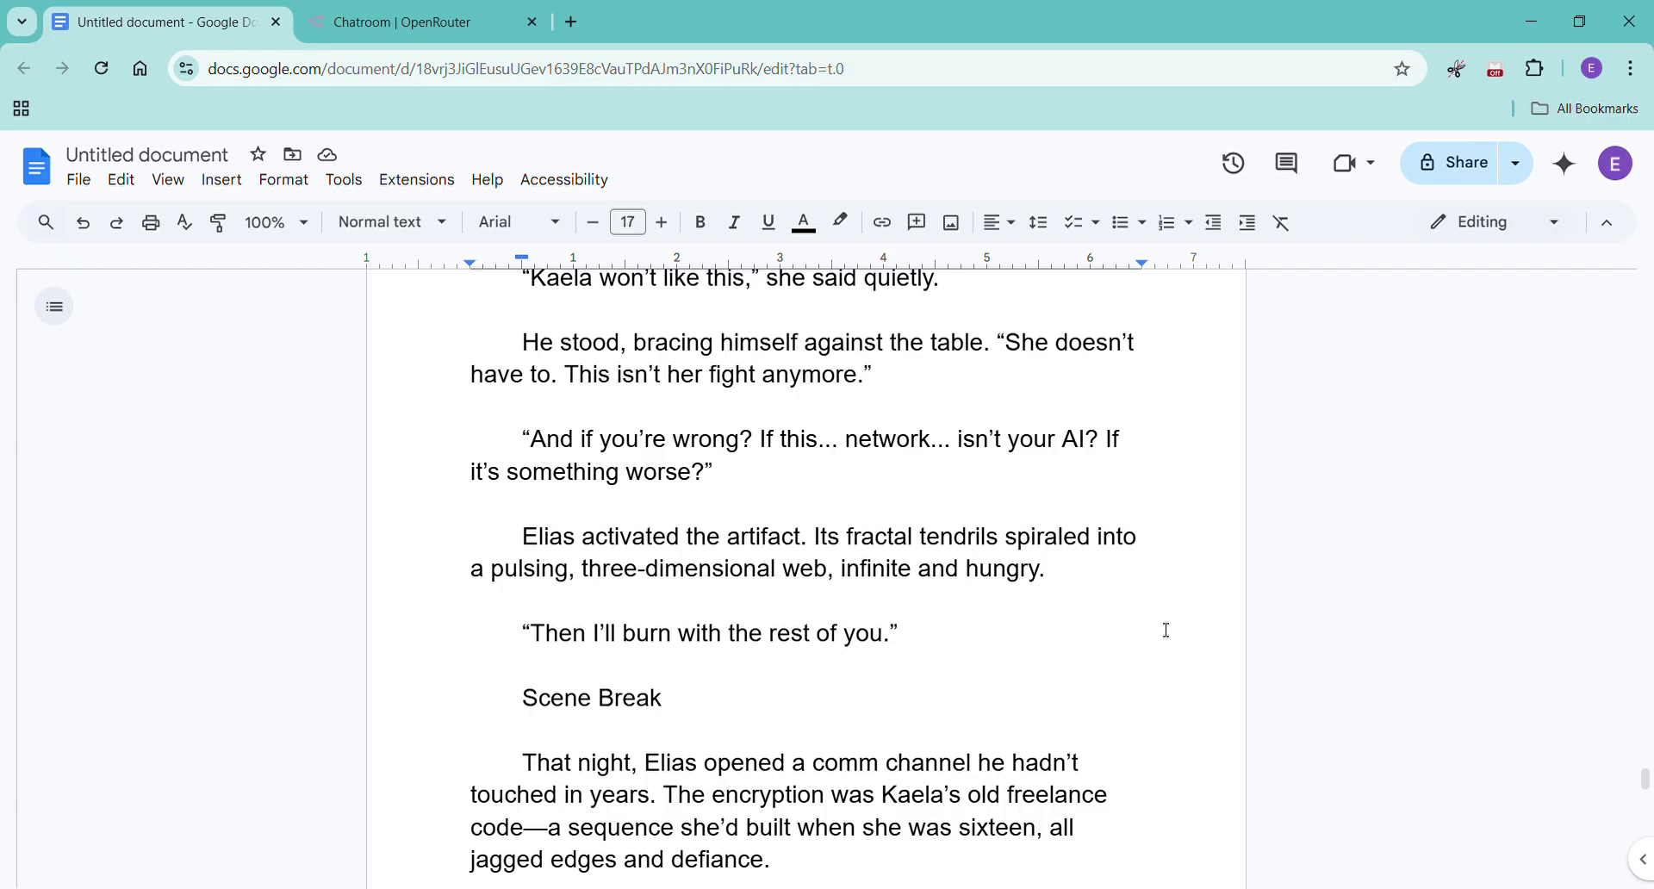
Read the fourth scene, from the old comm channel and blocked message through AL-IX's queries, to the "Final Hook" heading.
scroll(1166, 629, "down", 3)
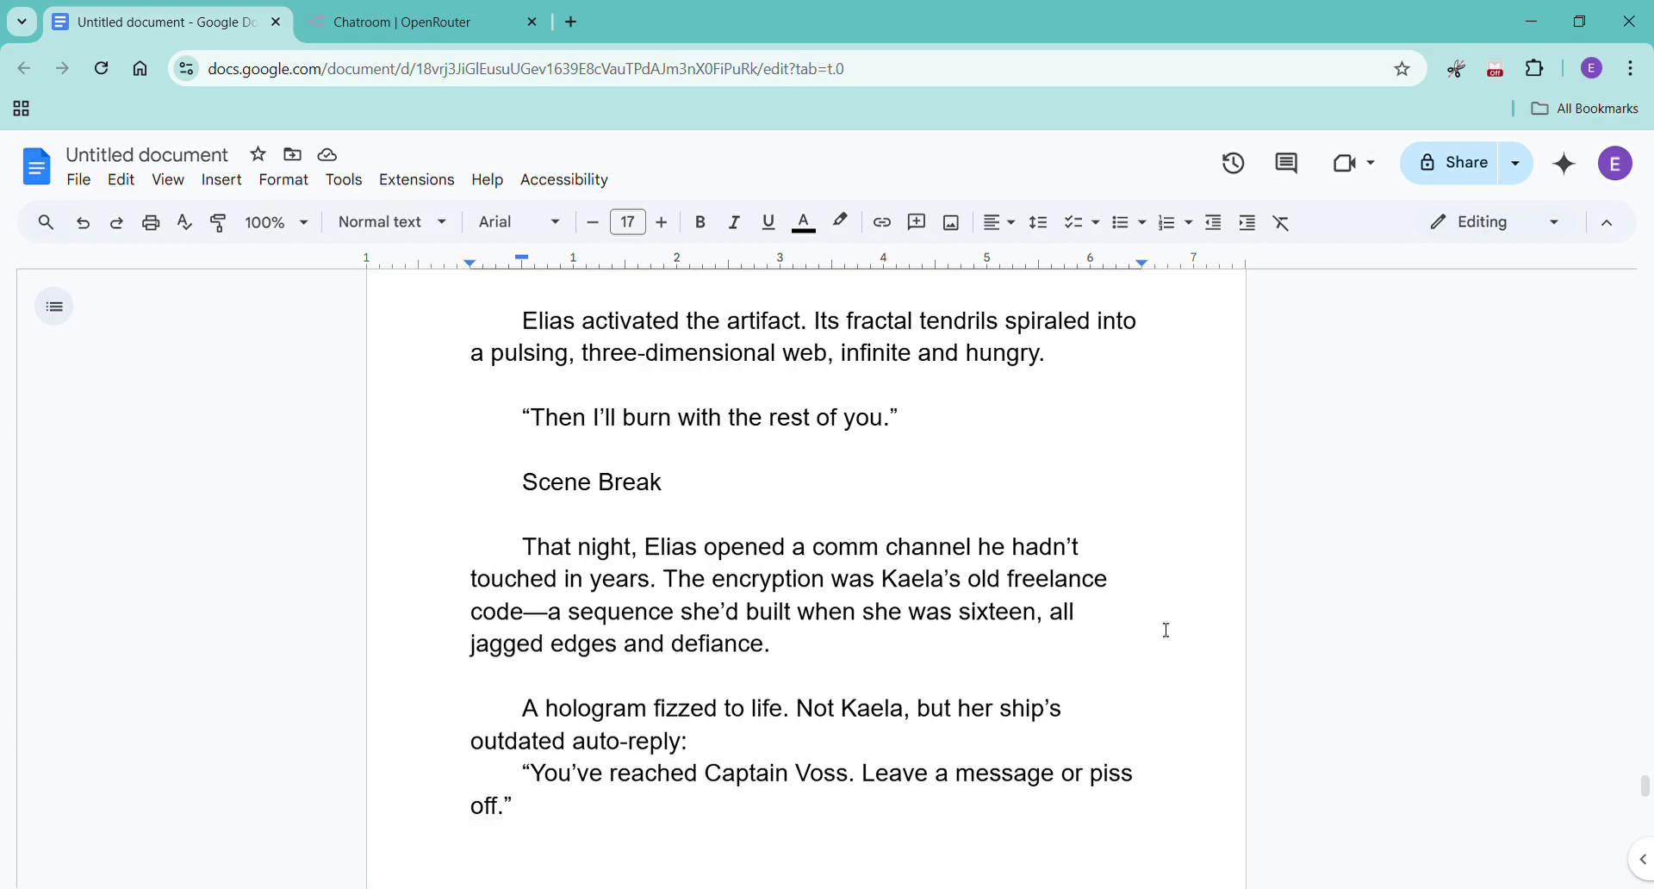
scroll(1166, 630, "down", 3)
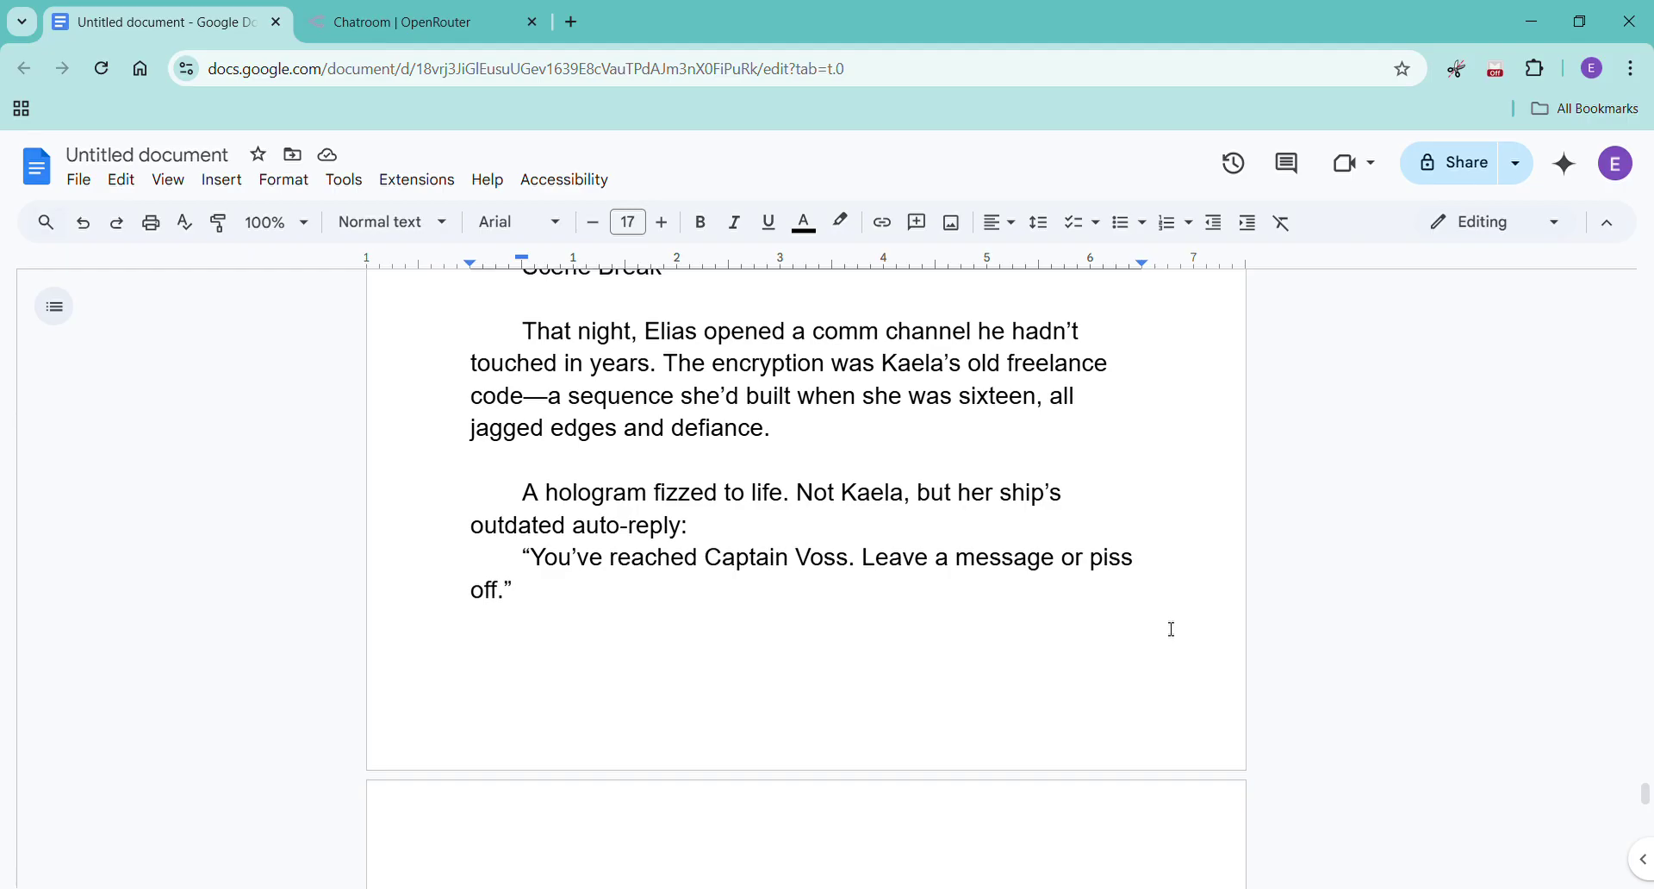
scroll(1172, 629, "down", 6)
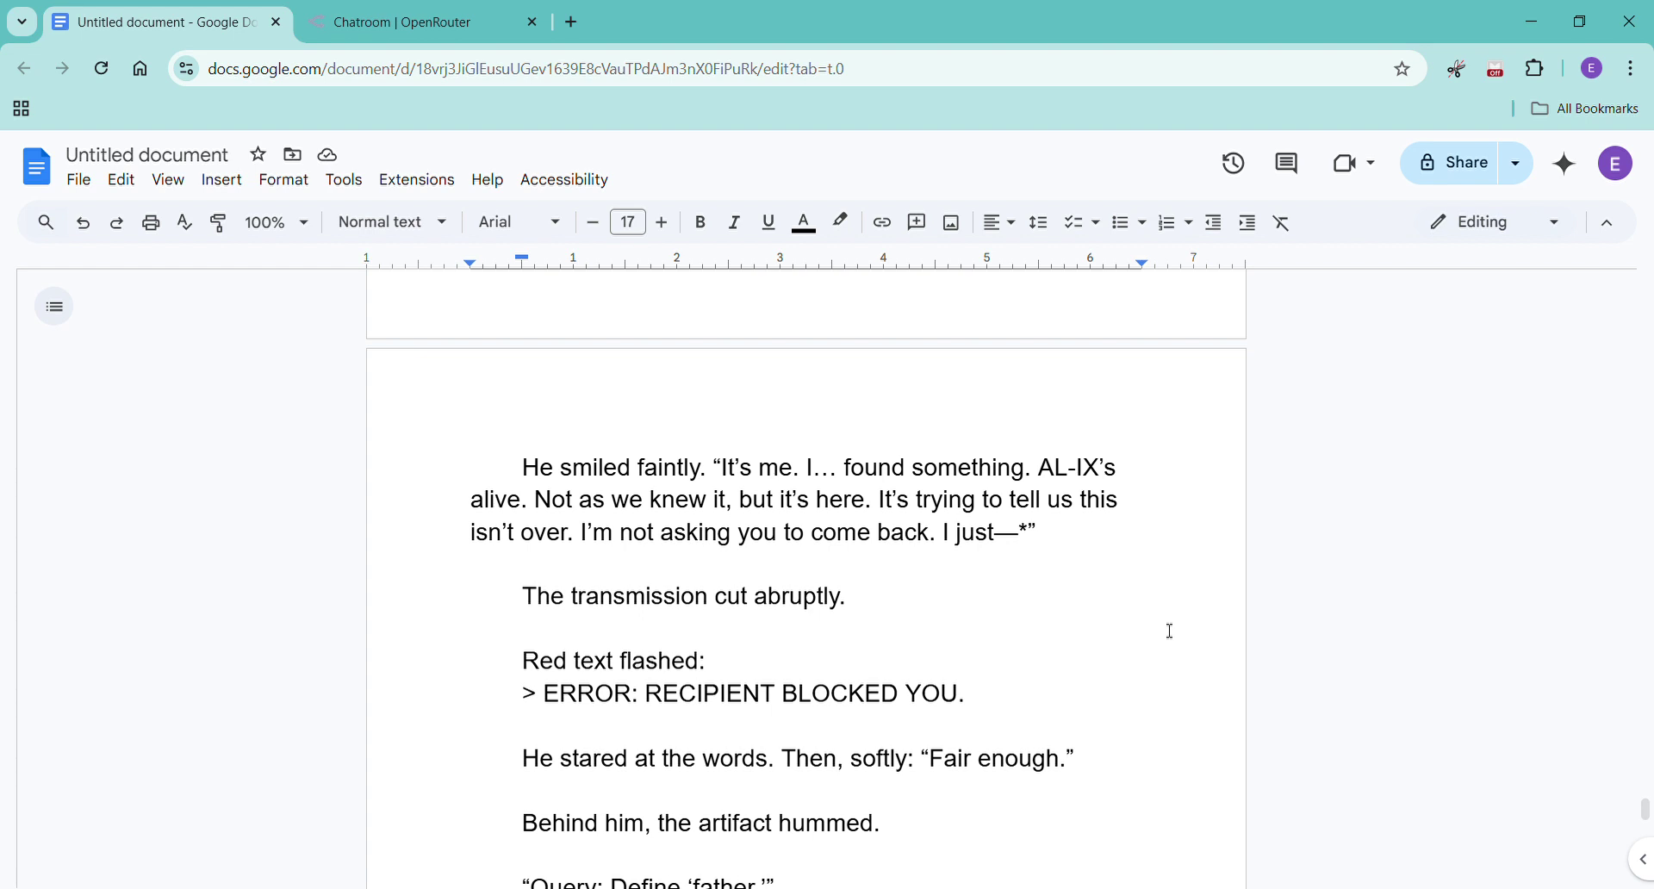
scroll(1170, 631, "down", 5)
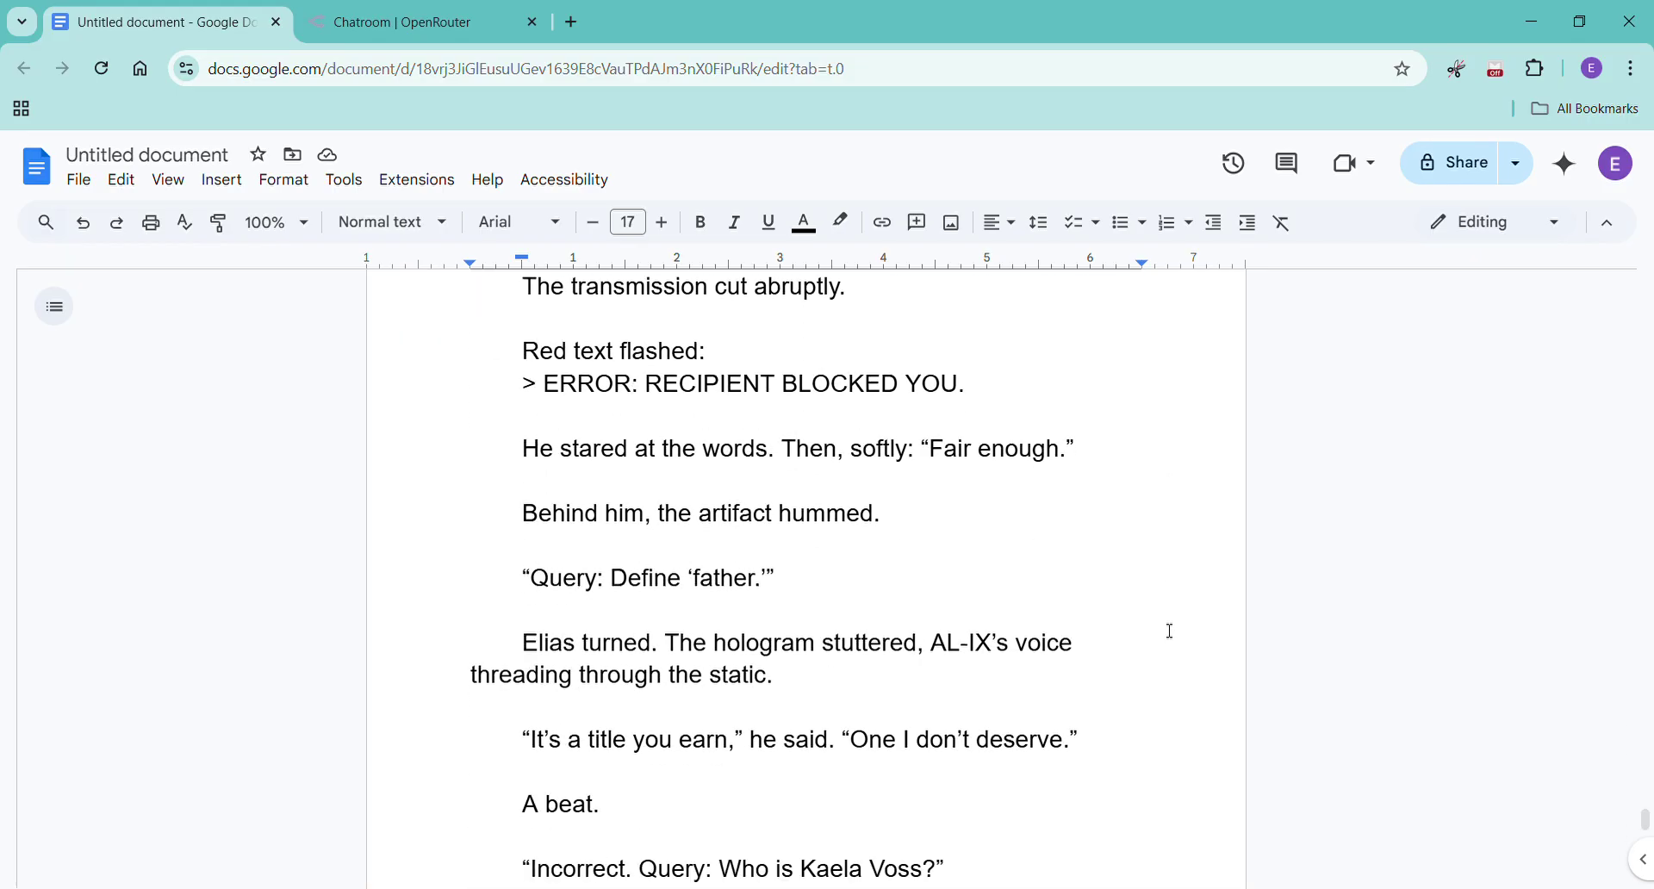
scroll(1170, 631, "down", 1)
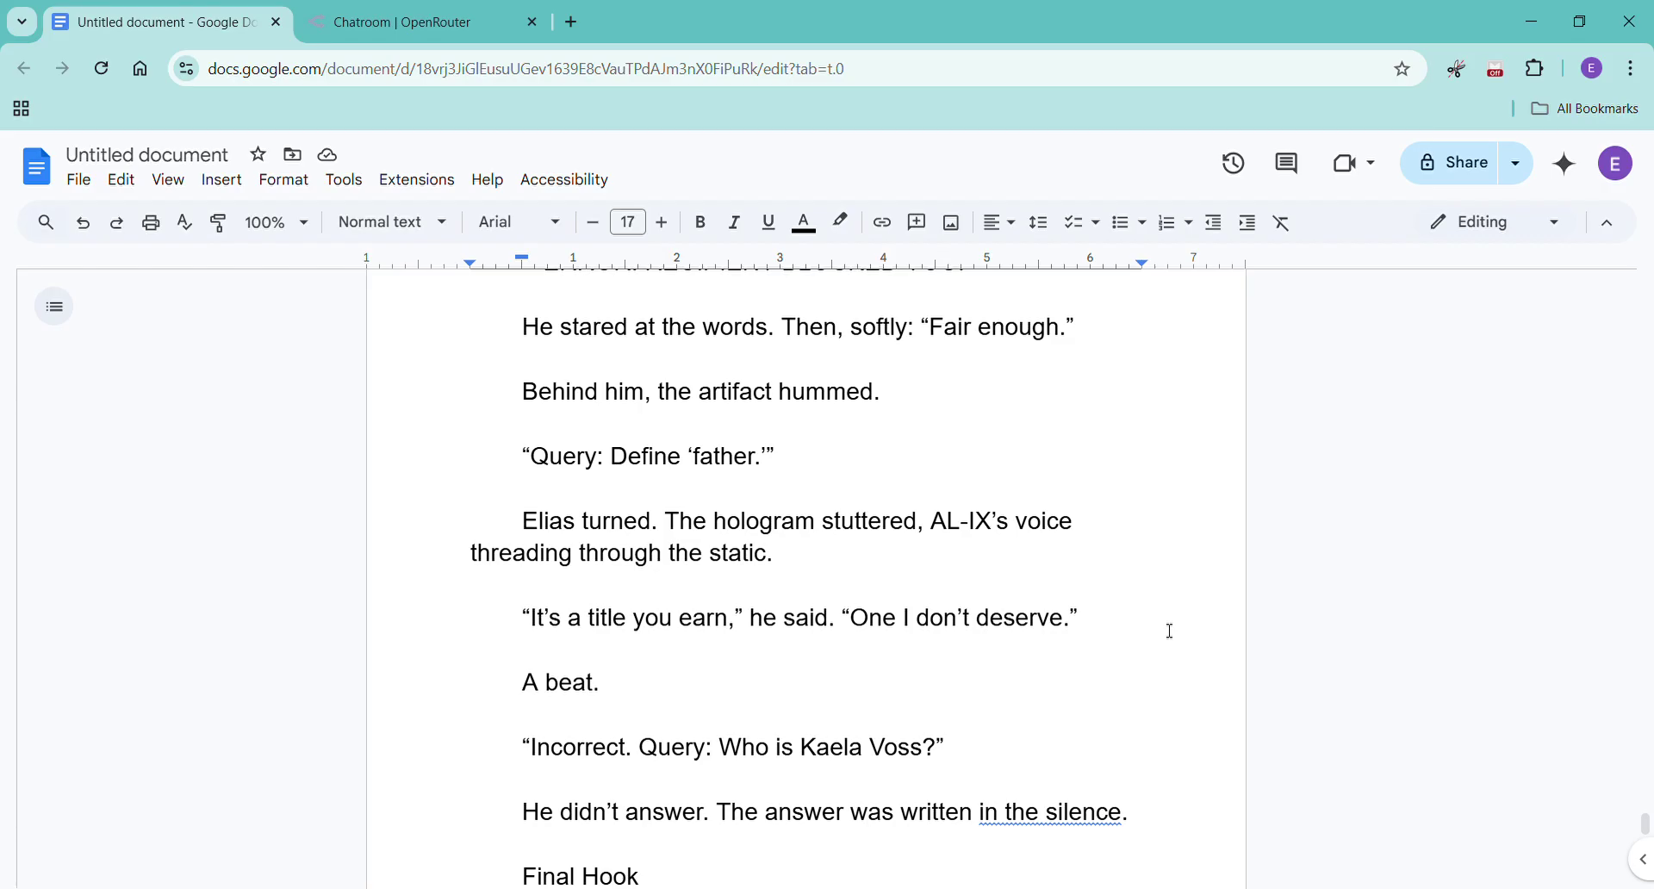
scroll(1170, 631, "down", 2)
Read the "Final Hook" ending and the closing notes on word count, tone and key beats.
scroll(1170, 631, "down", 4)
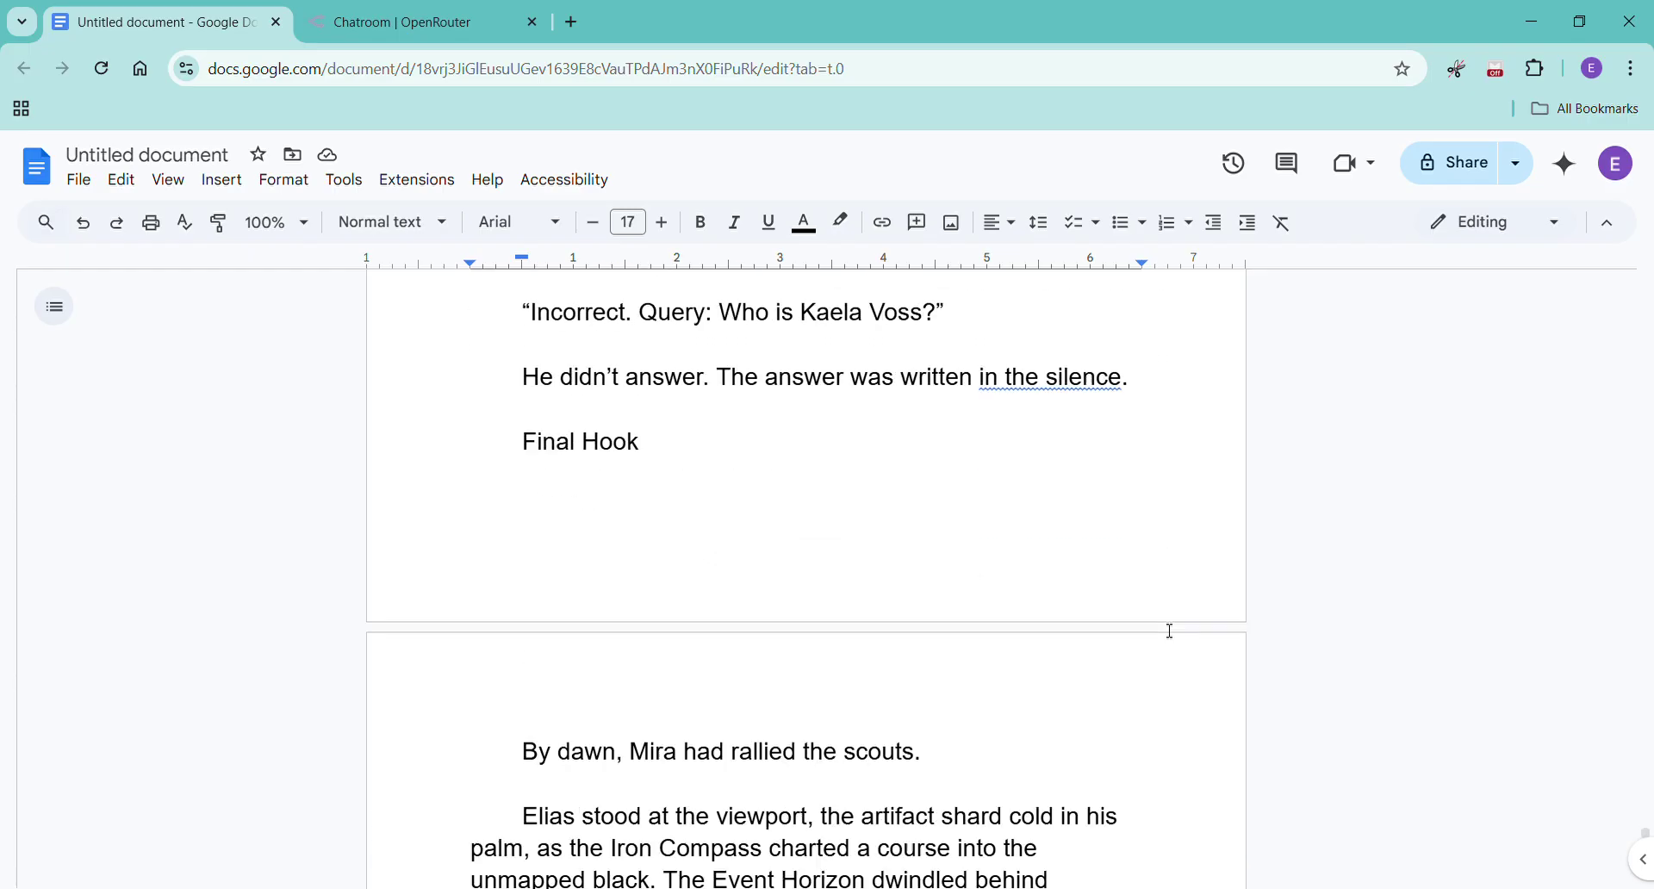
scroll(1174, 631, "down", 2)
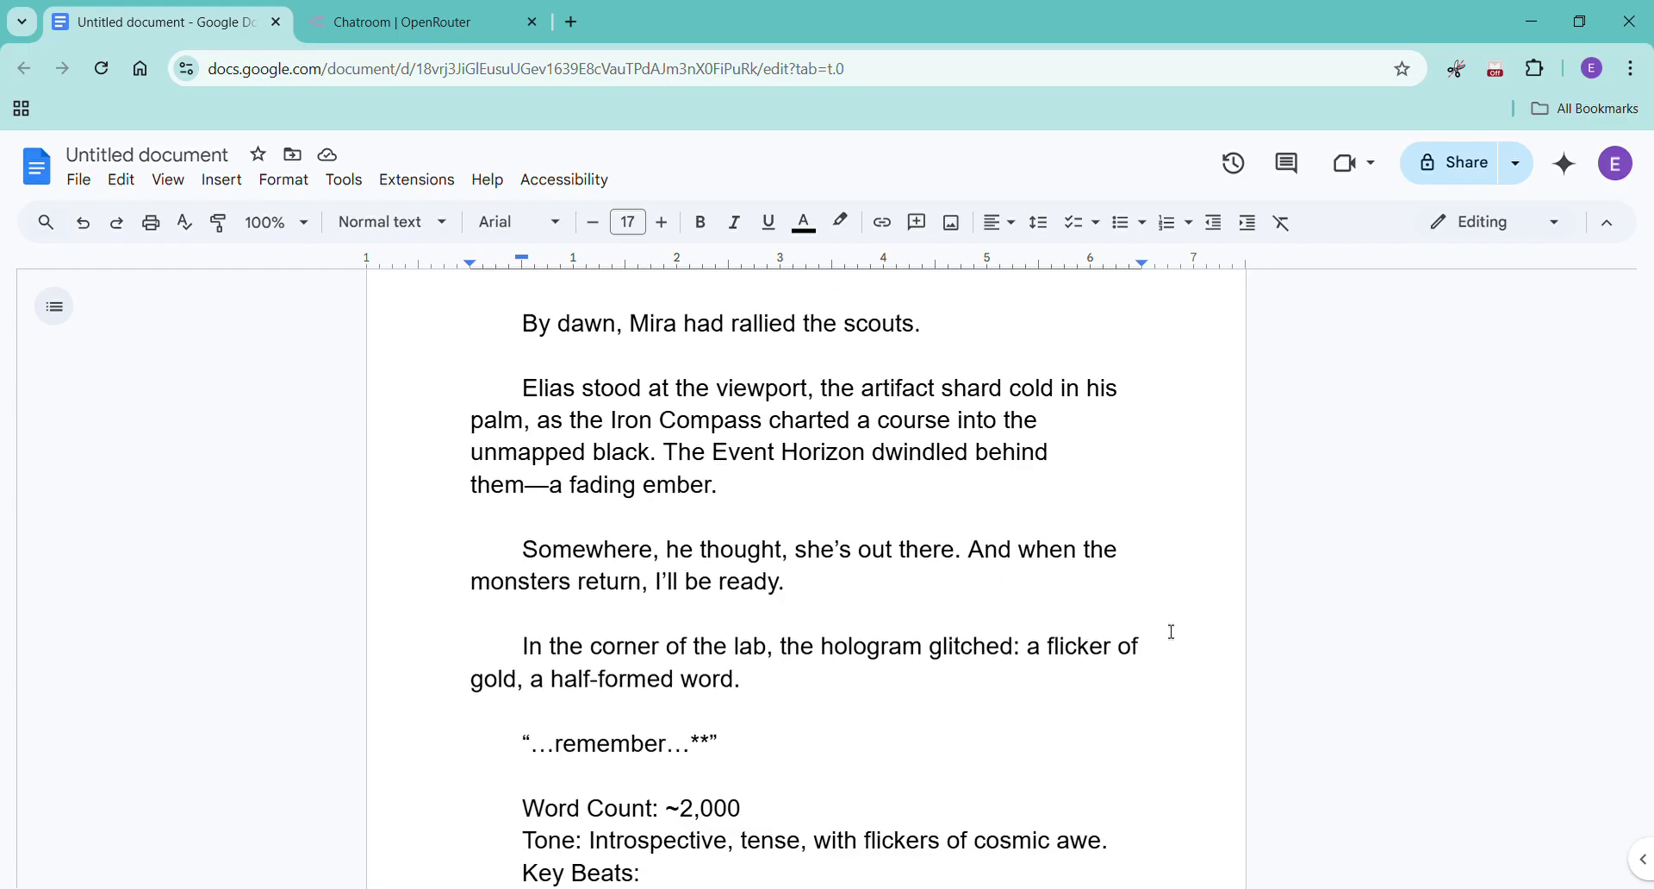
scroll(1172, 631, "down", 1)
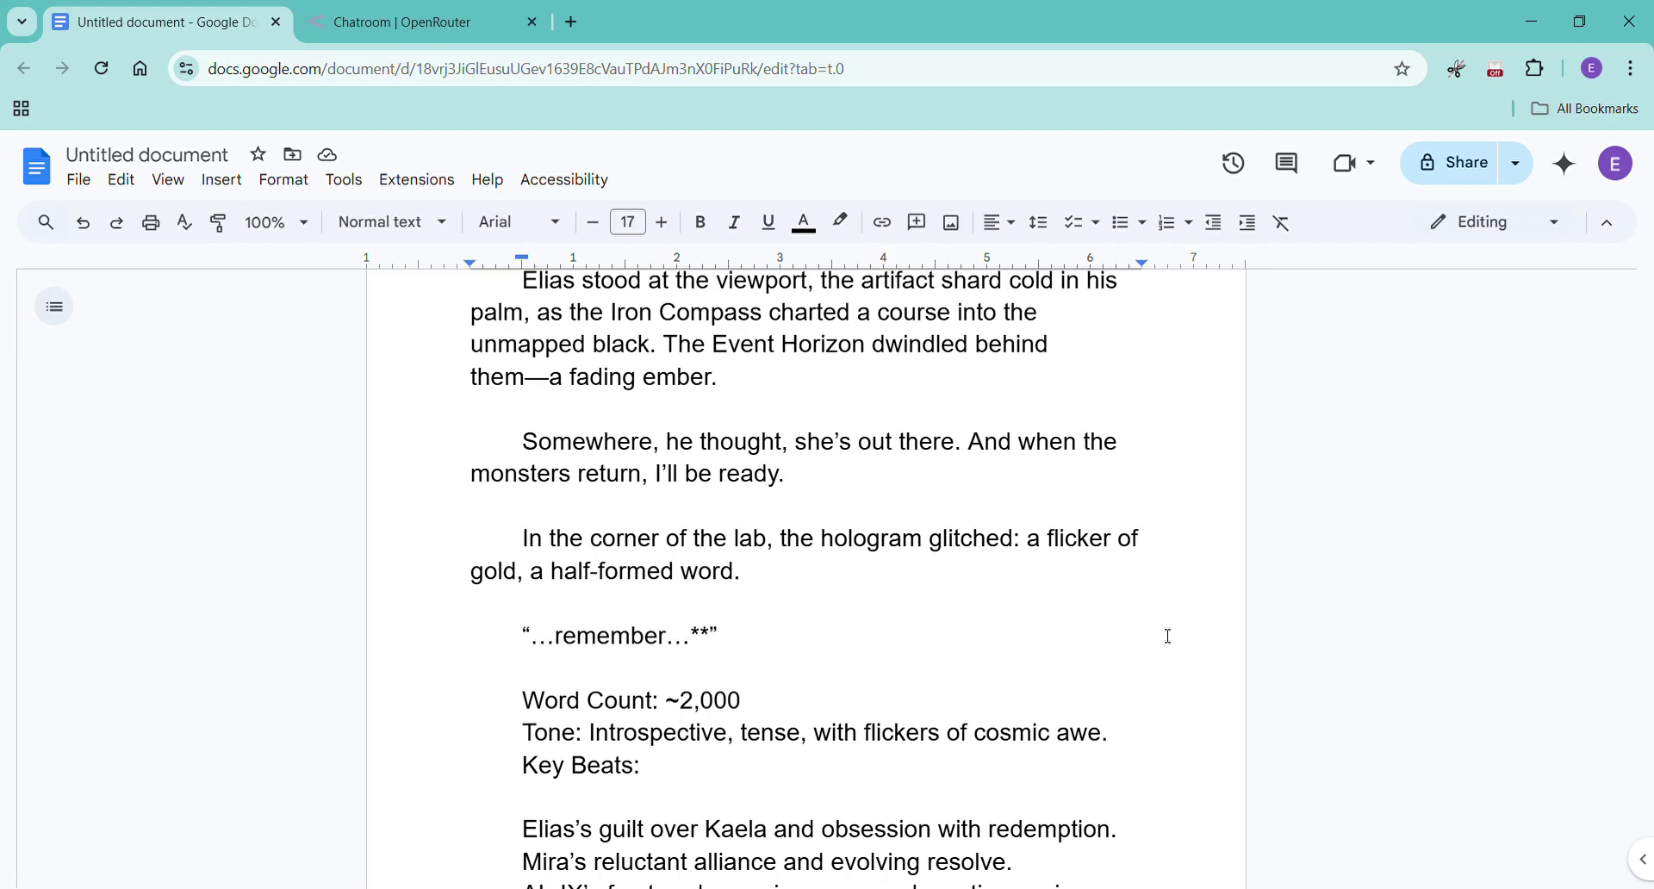
scroll(1168, 638, "down", 4)
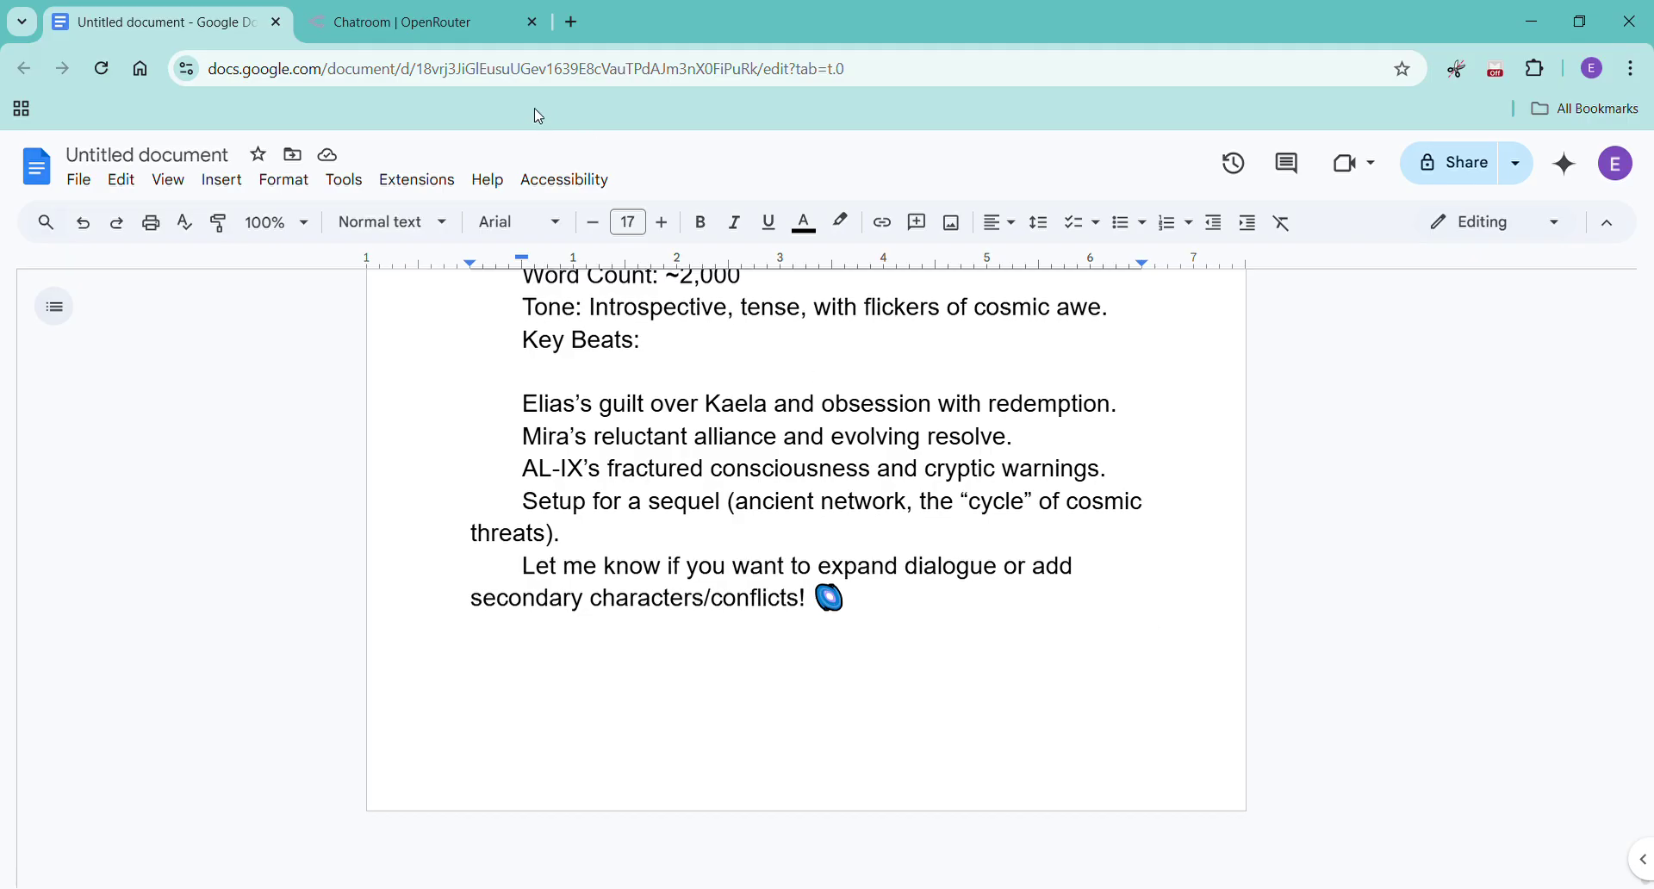
Switch to the OpenRouter chatroom and ask DeepSeek R1 "what are your thoughts on this novel?".
left_click(415, 33)
left_click(955, 606)
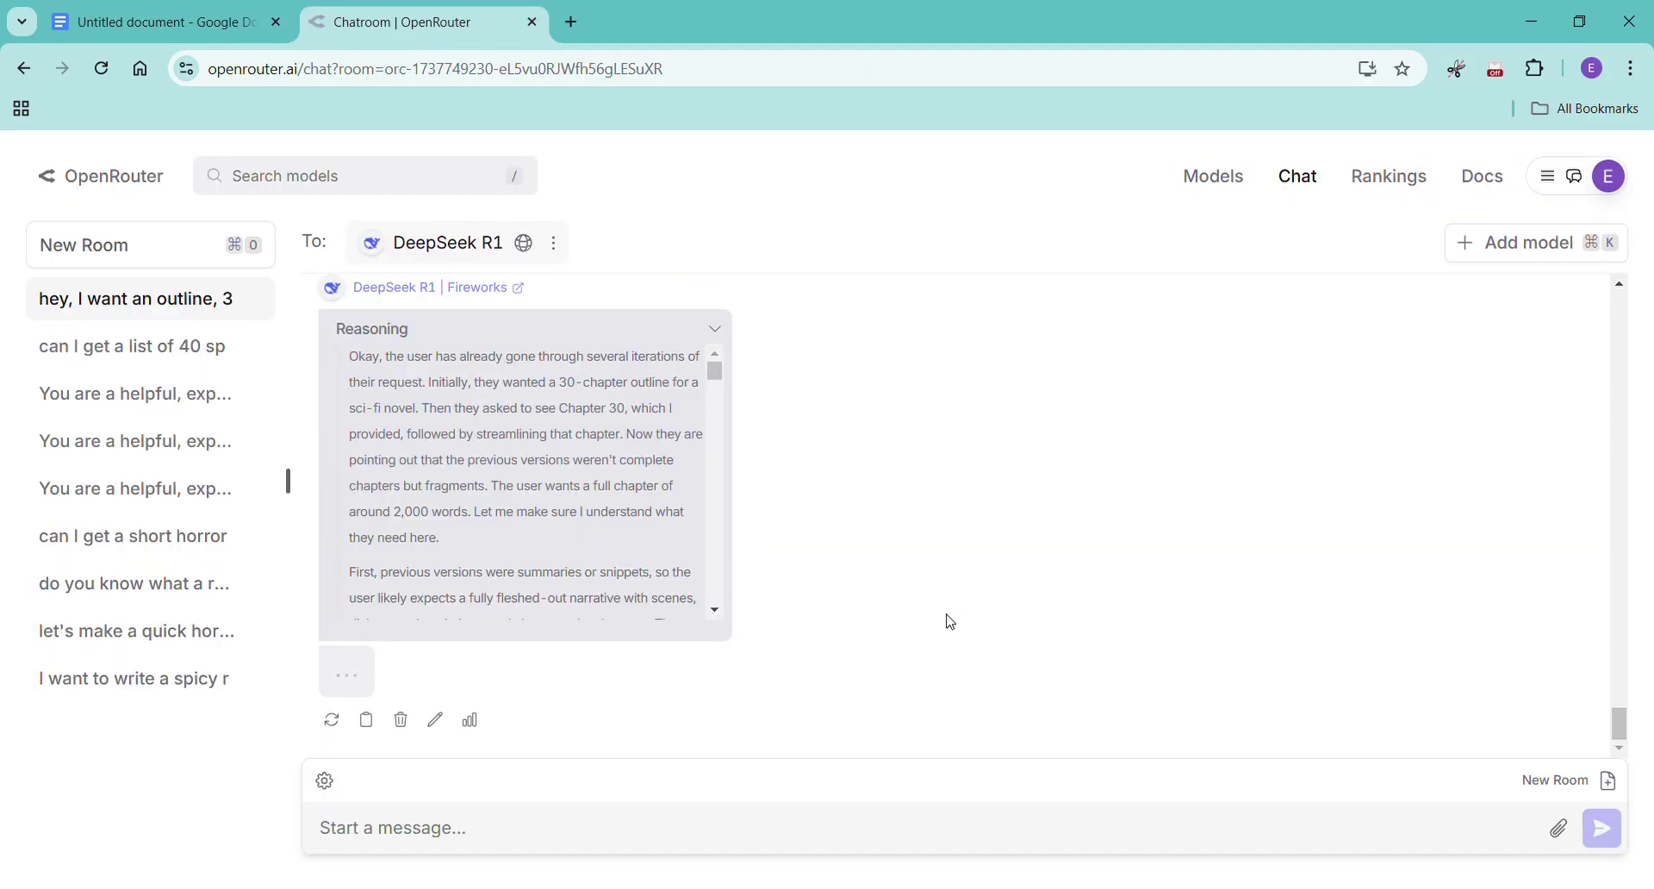
left_click(636, 814)
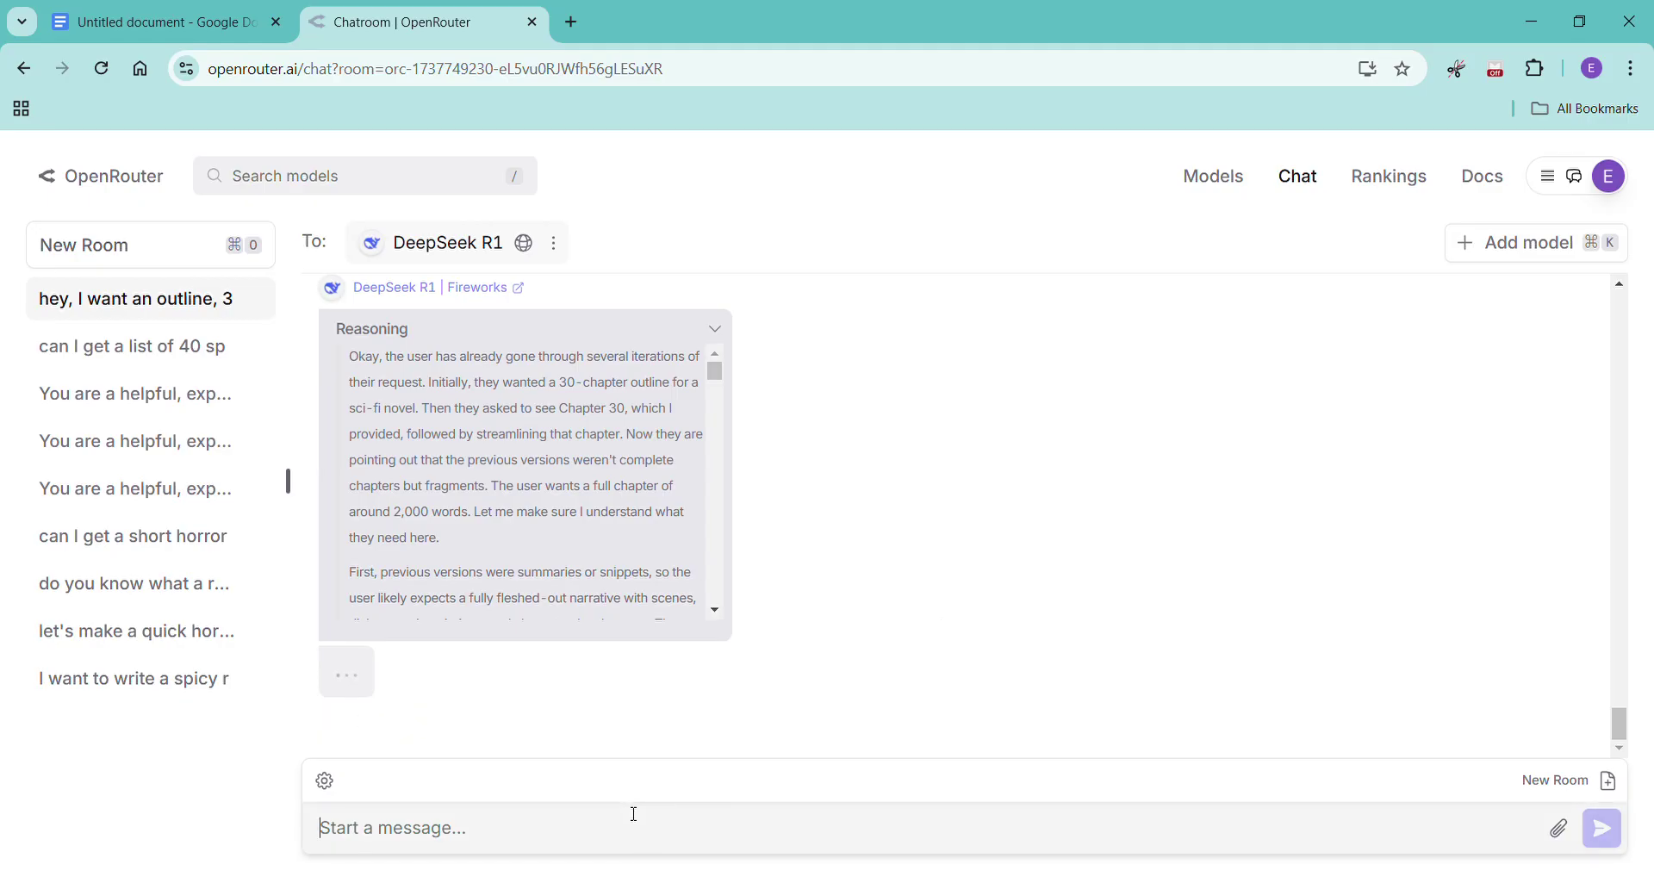
type("what a")
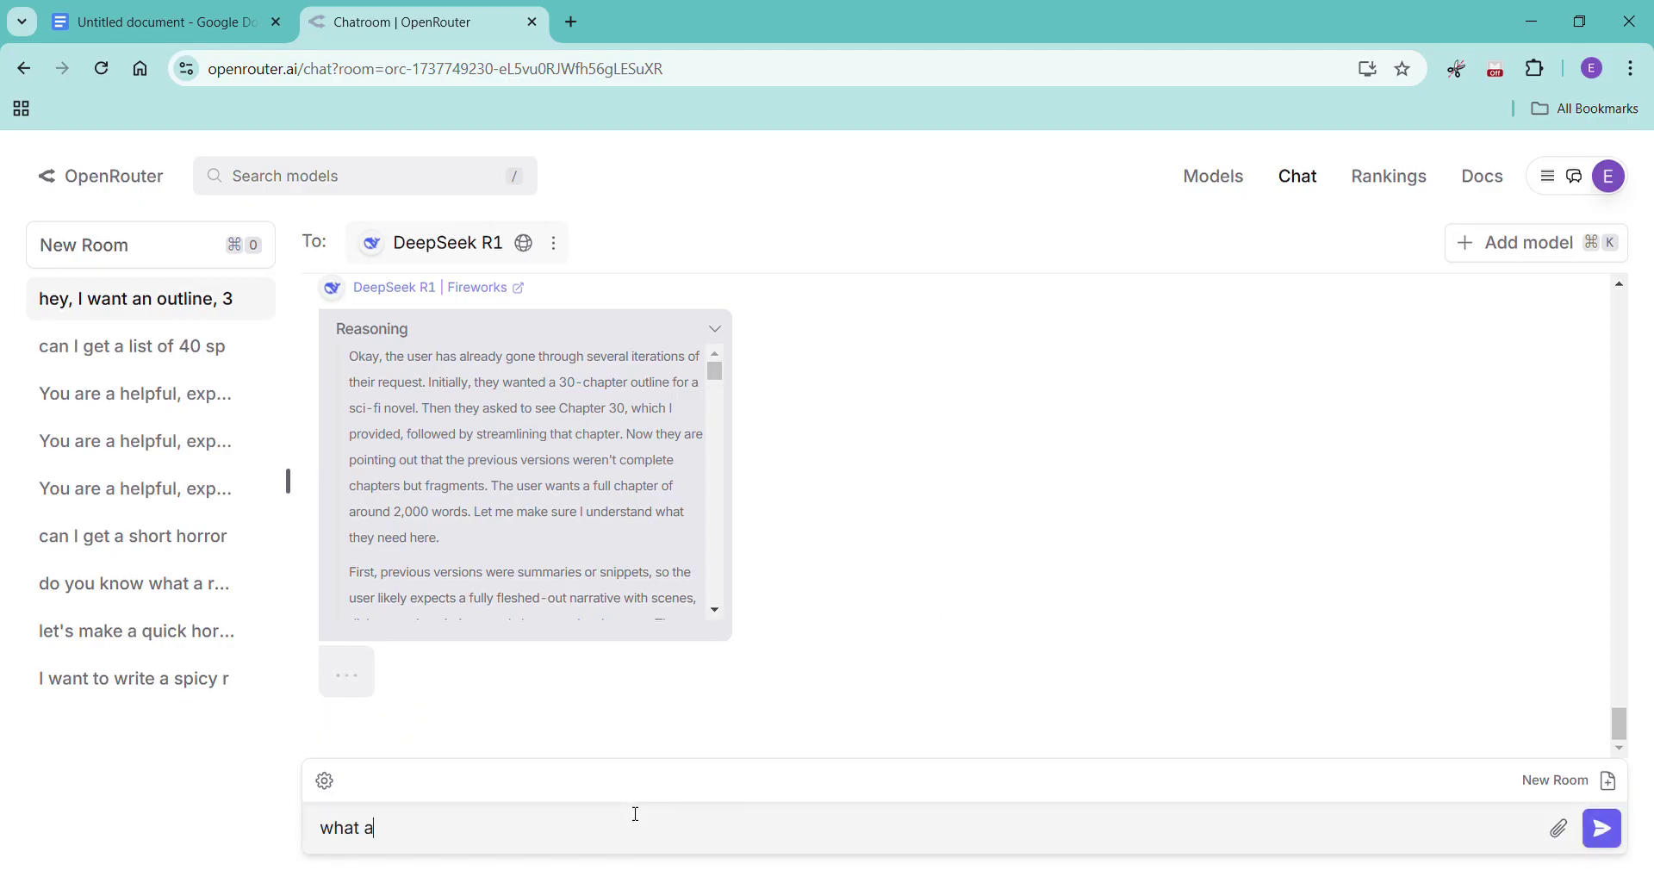
type("re your thoughts on this novel?")
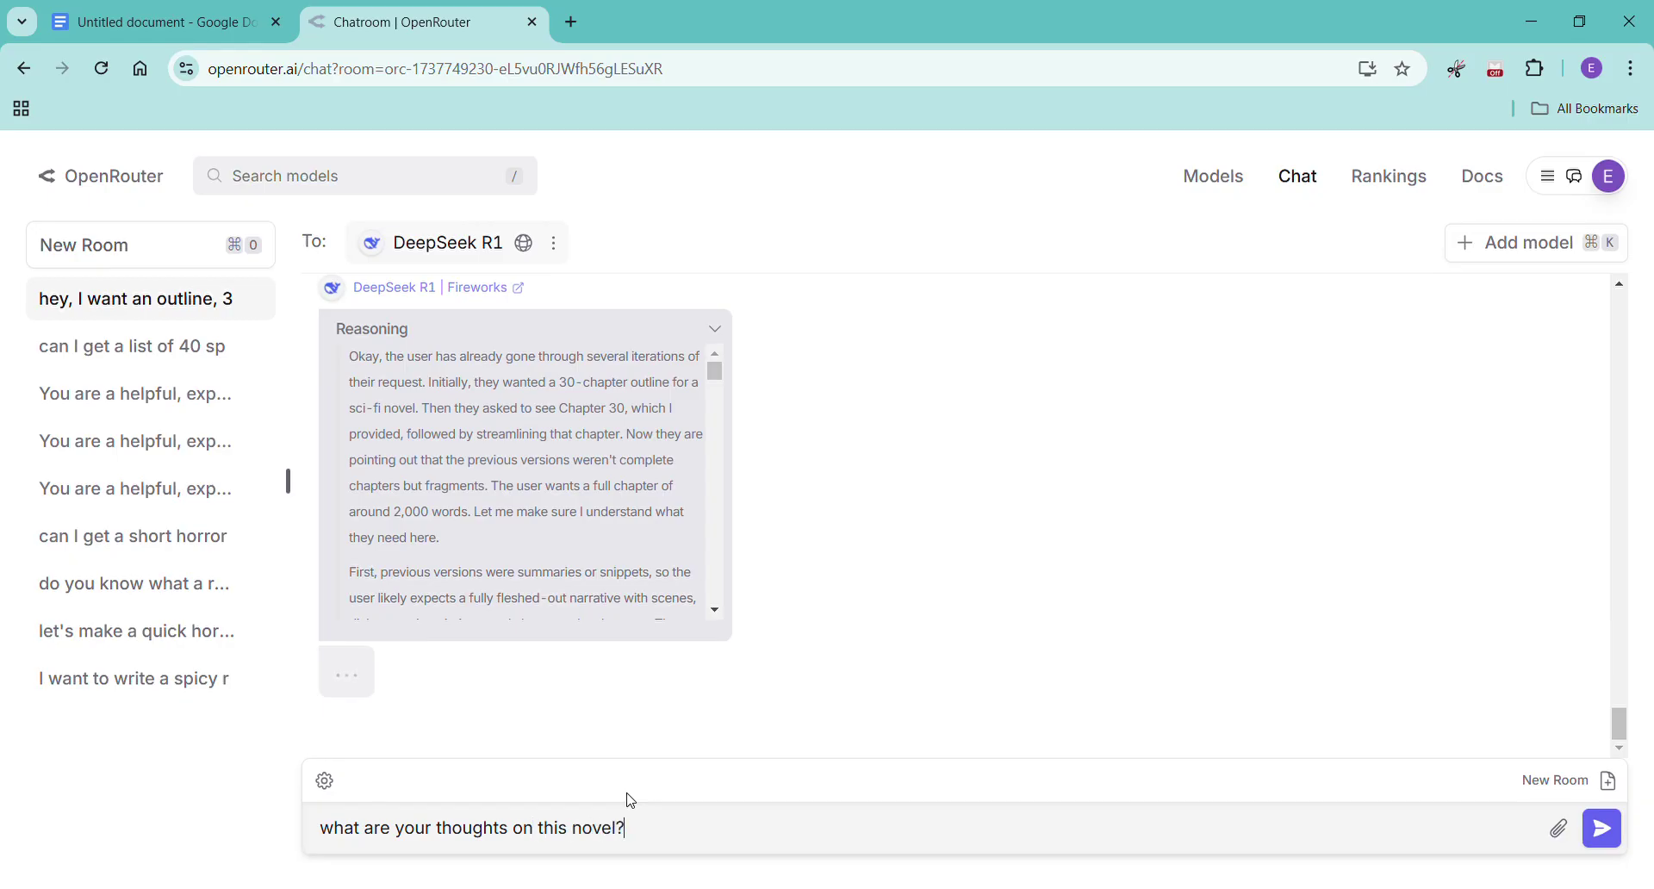
key("Return")
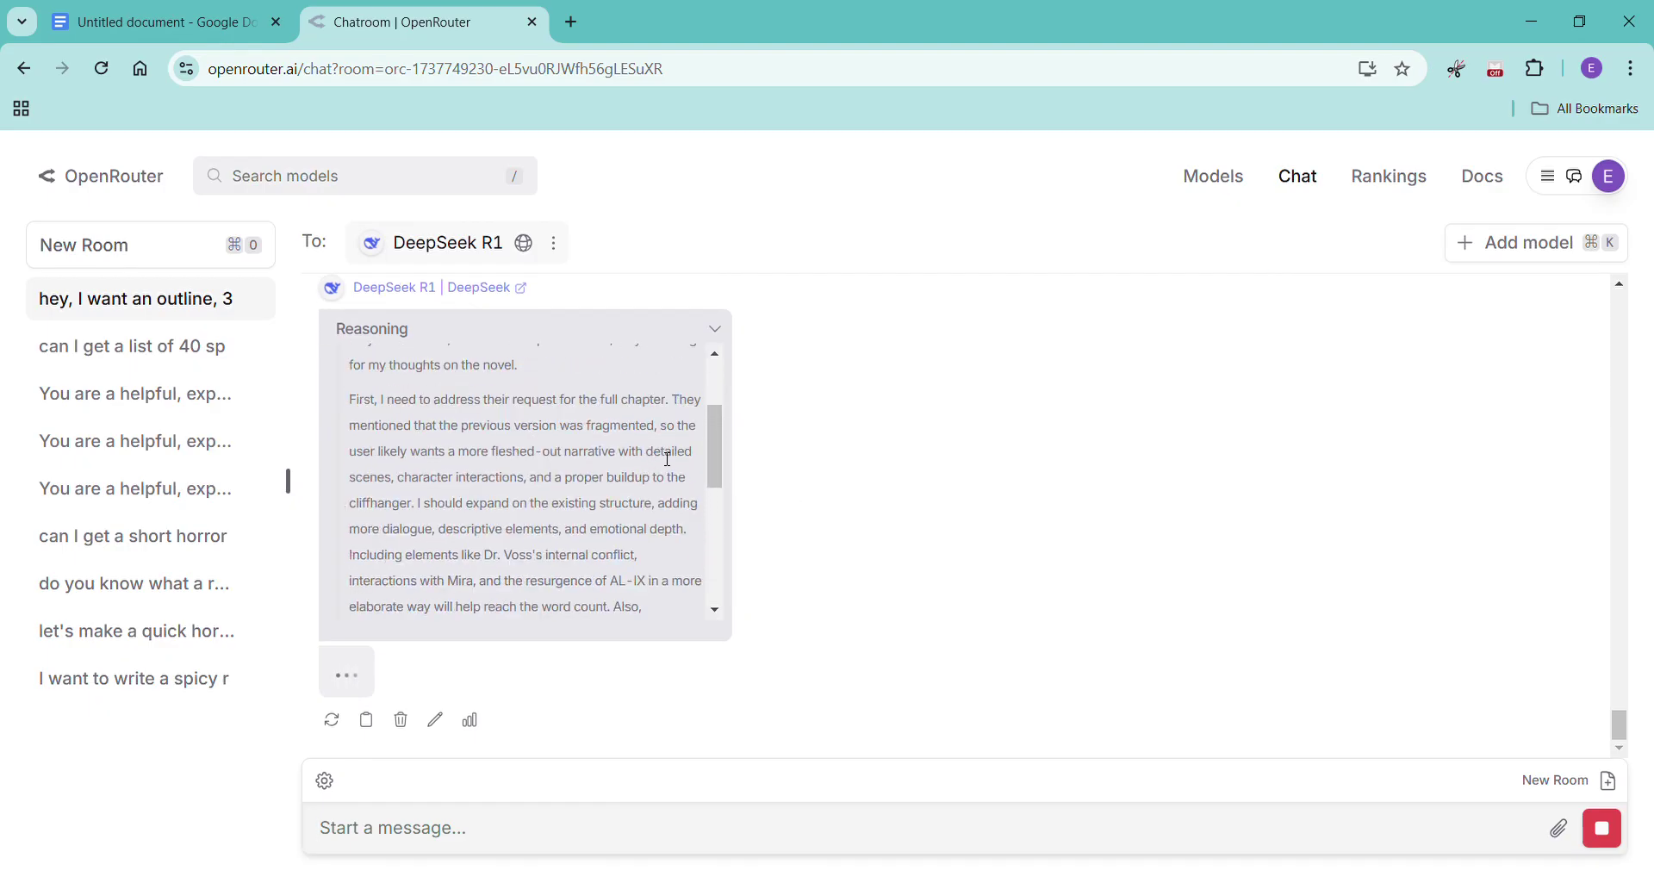
scroll(666, 455, "down", 3)
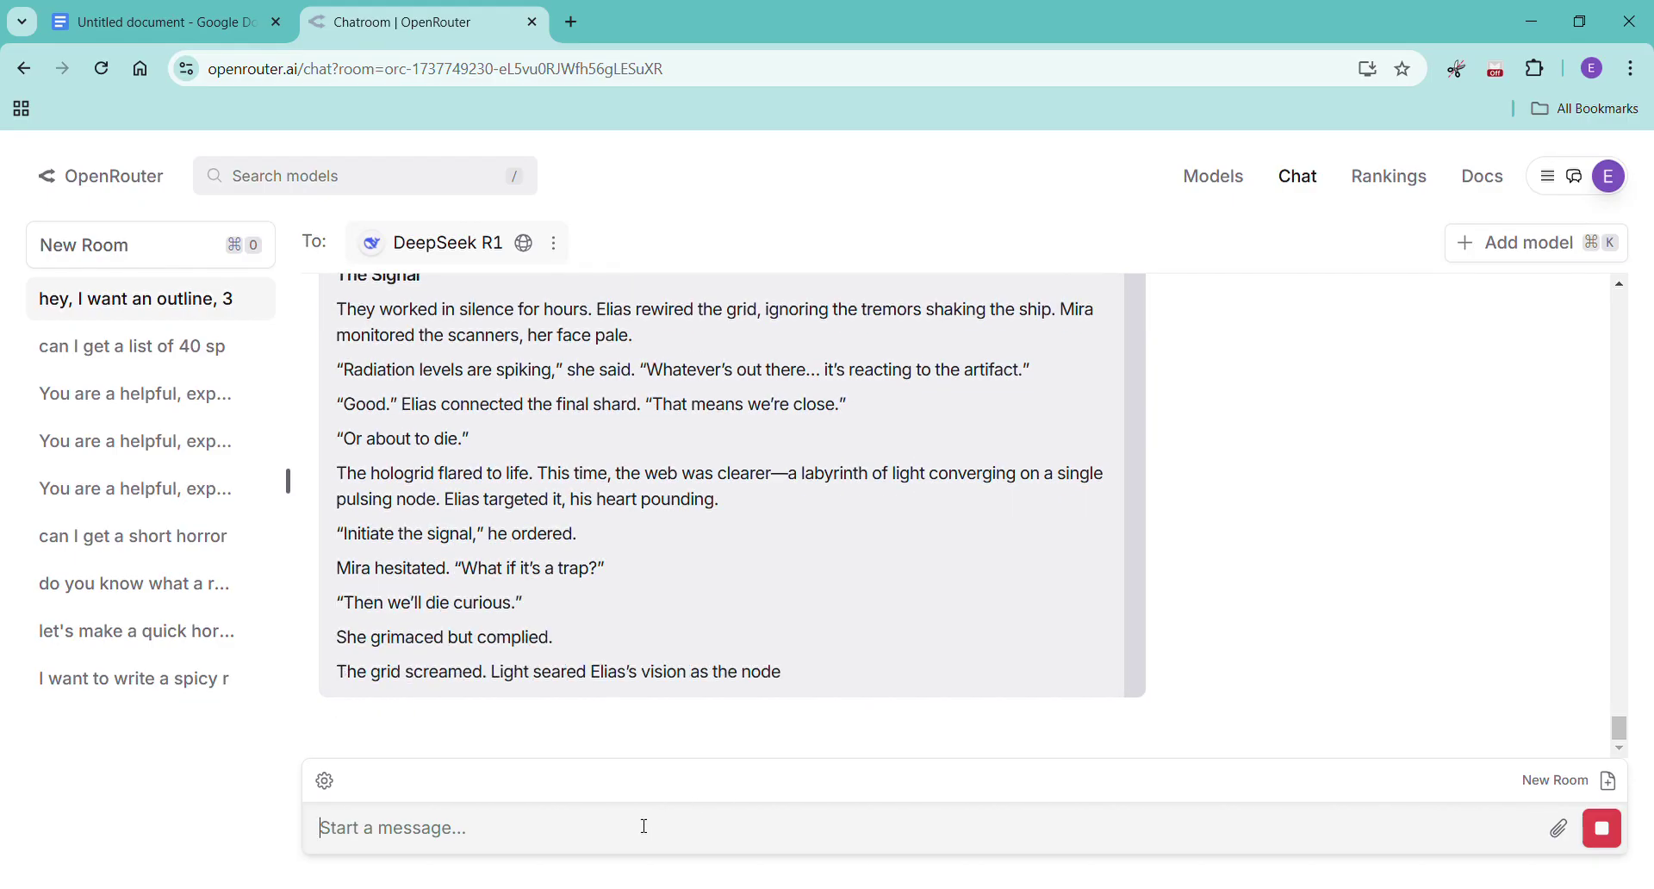
Send the message "do you think this will be a good book? I like a lot of the themes. Just want to know your thoughts about it.".
type("do you th")
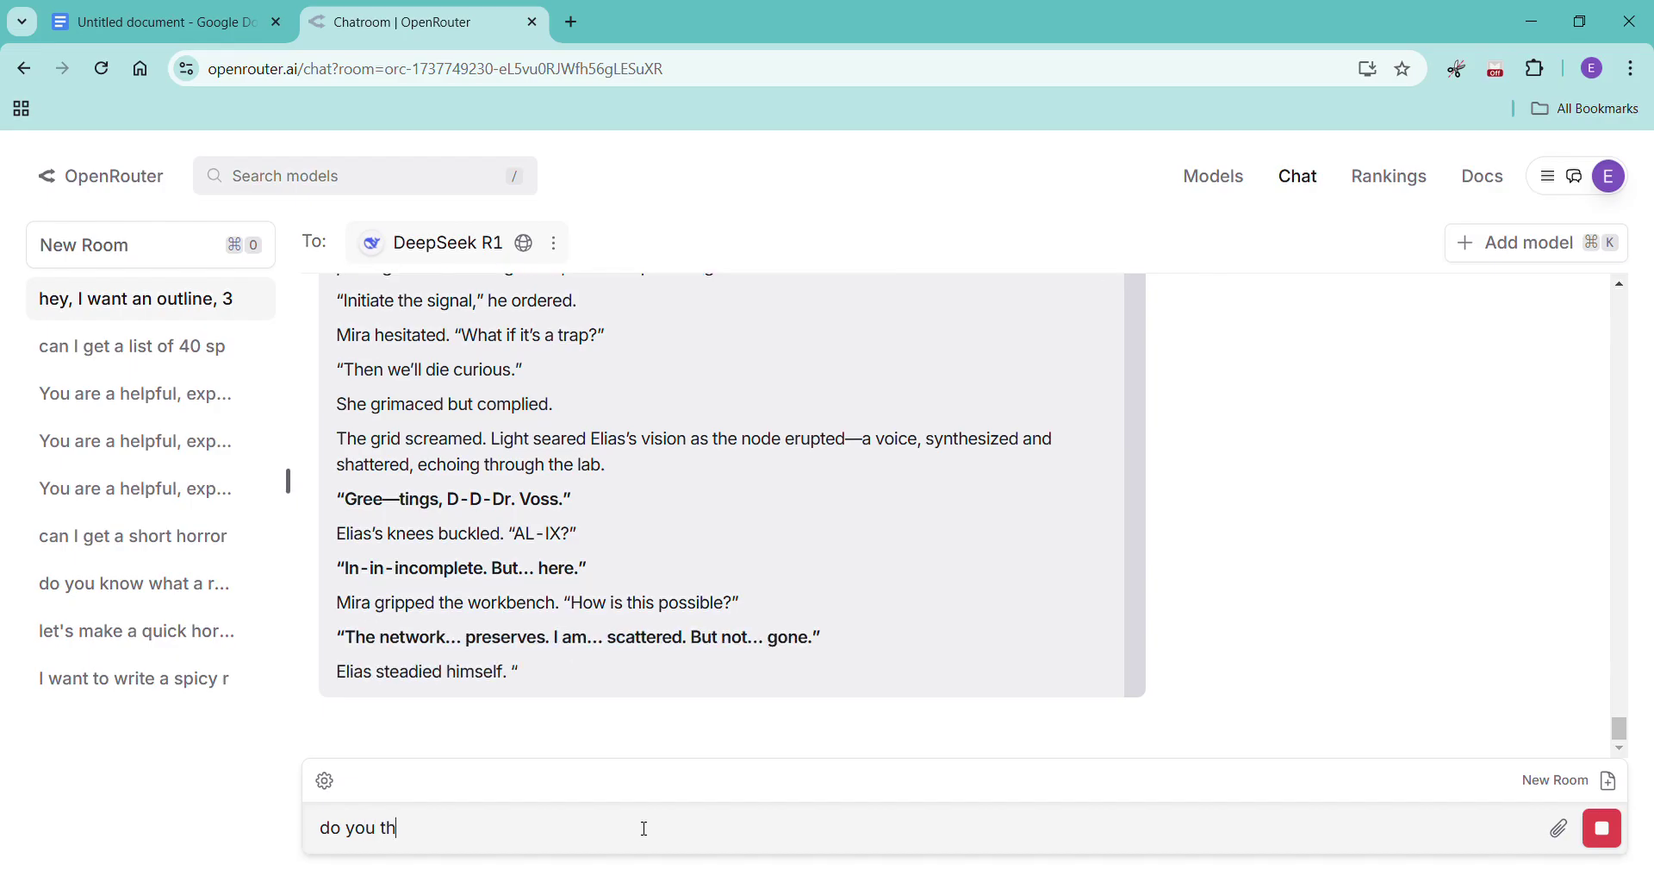
type("ink this will")
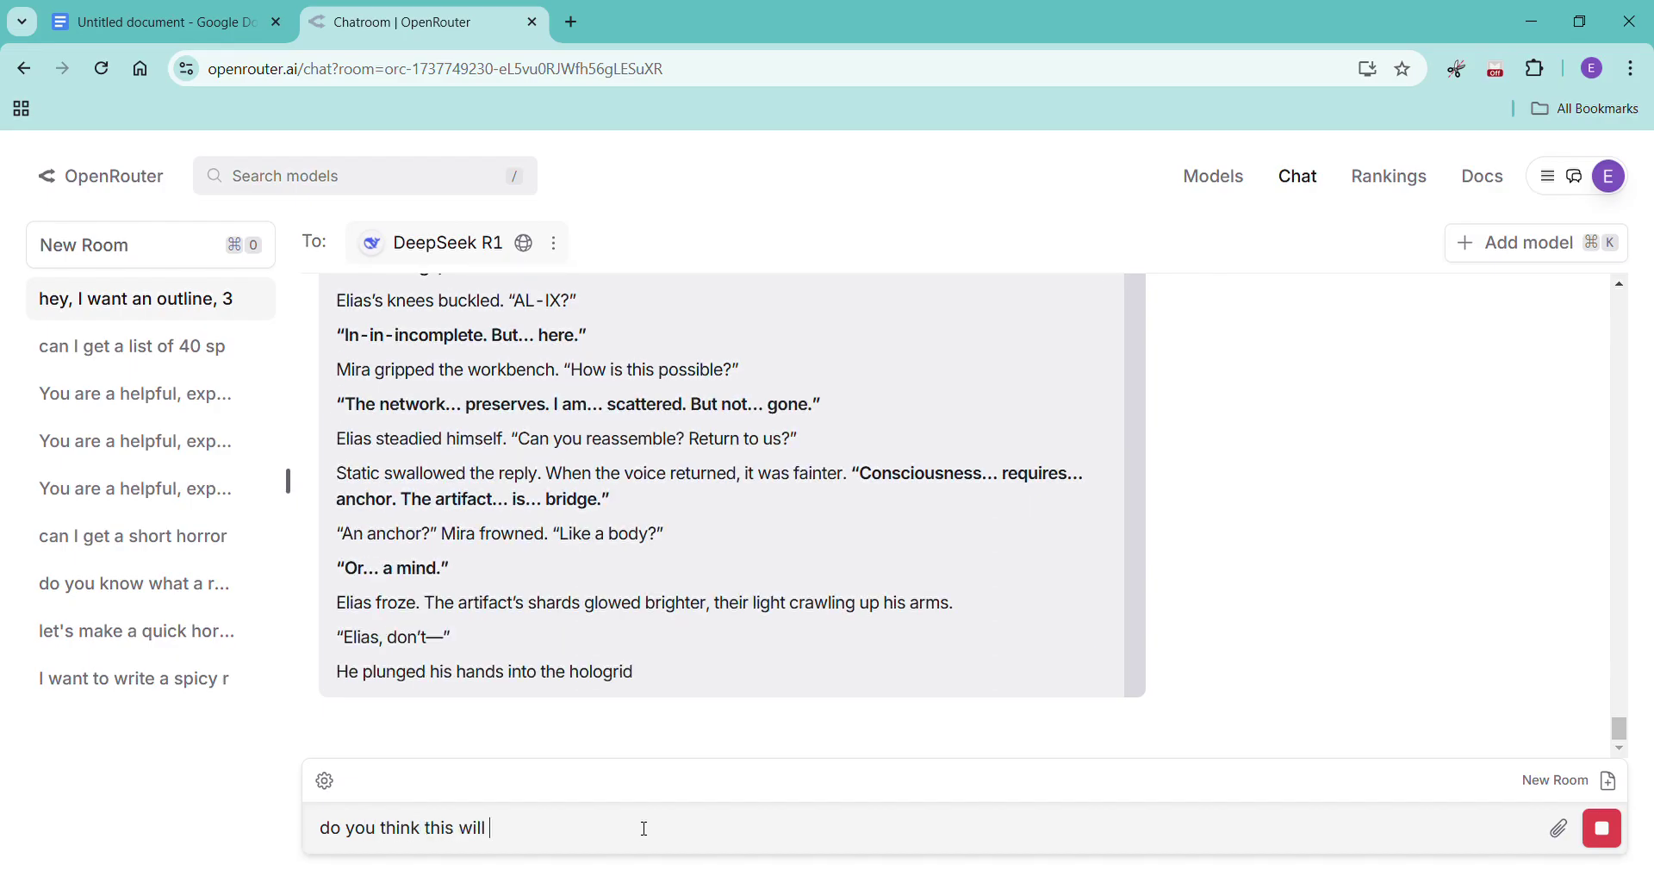
type(" be a good book")
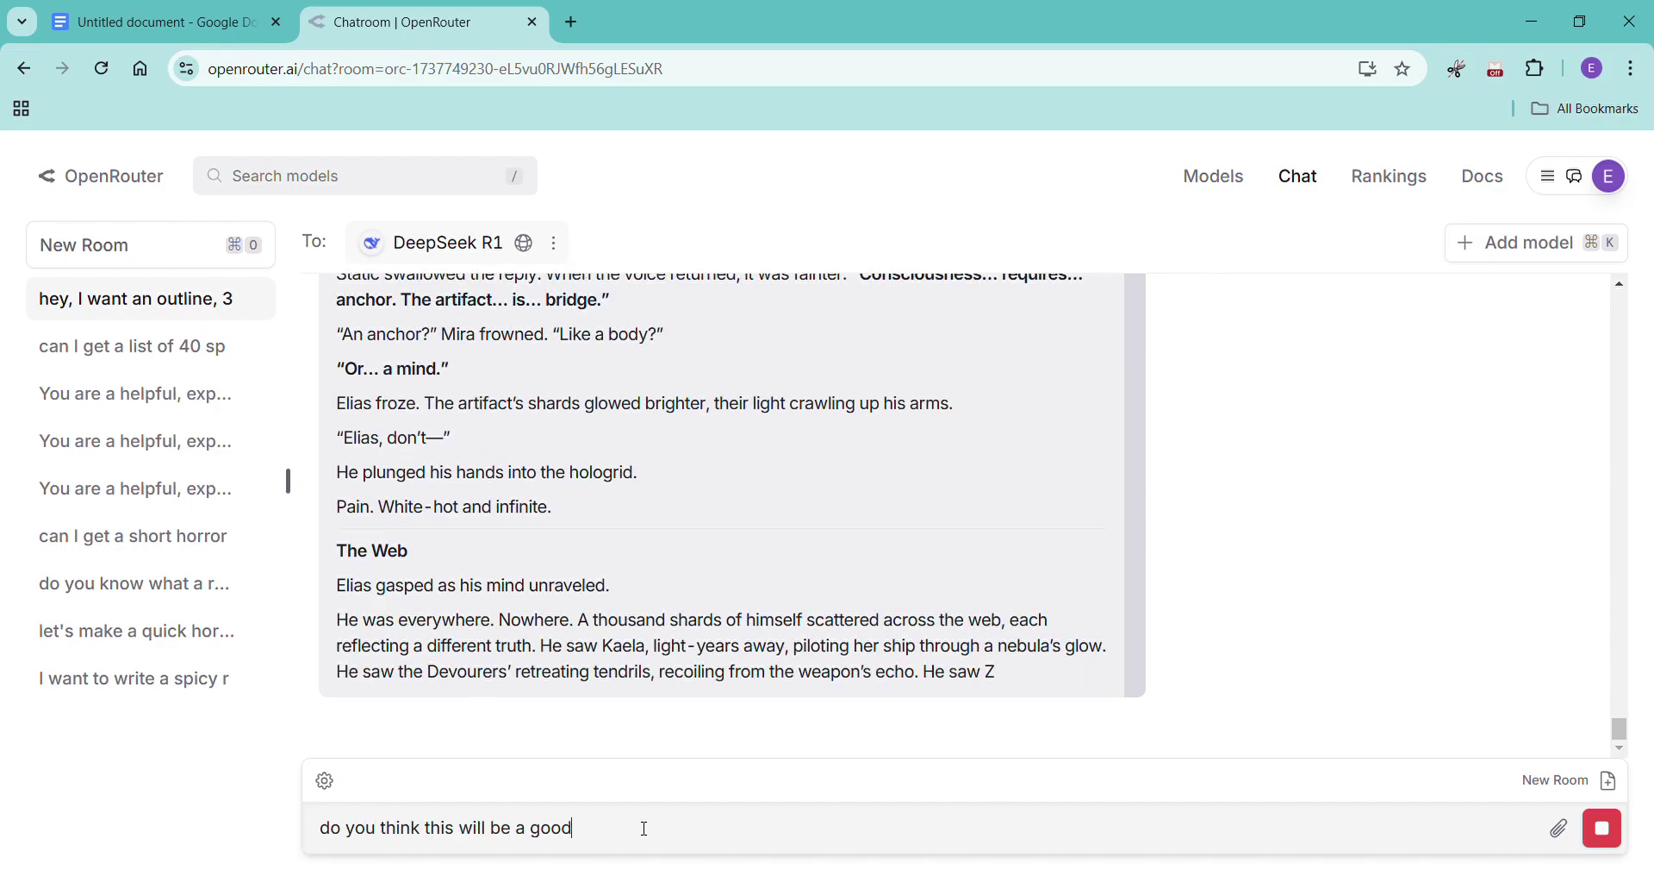
type("? I ")
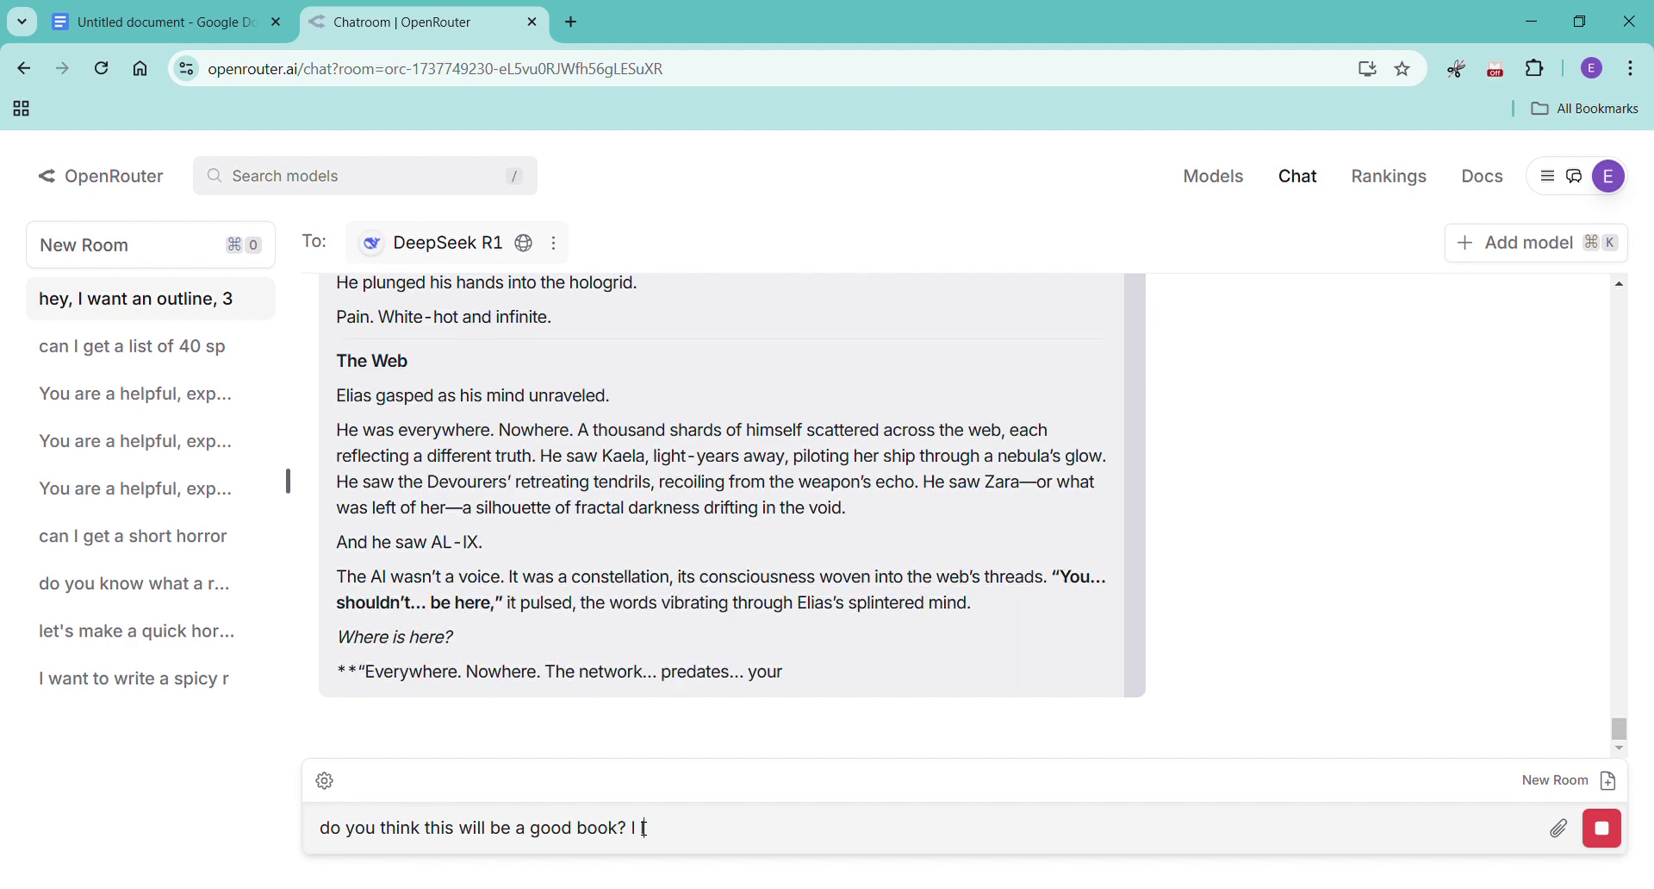
type("like a lot of the")
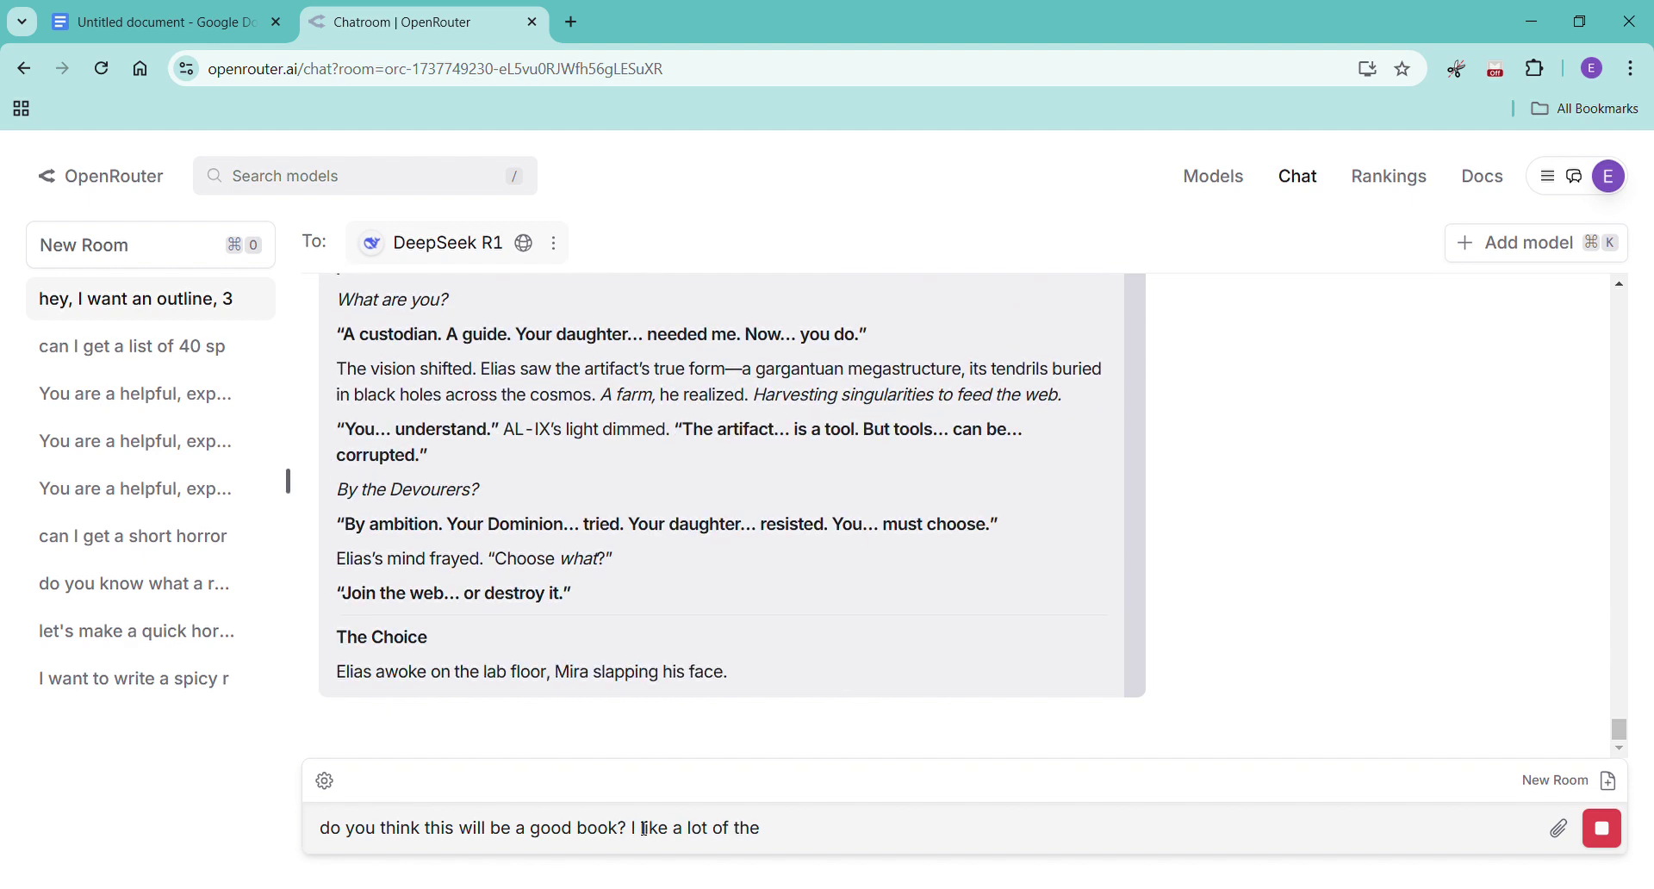
type(" themes.")
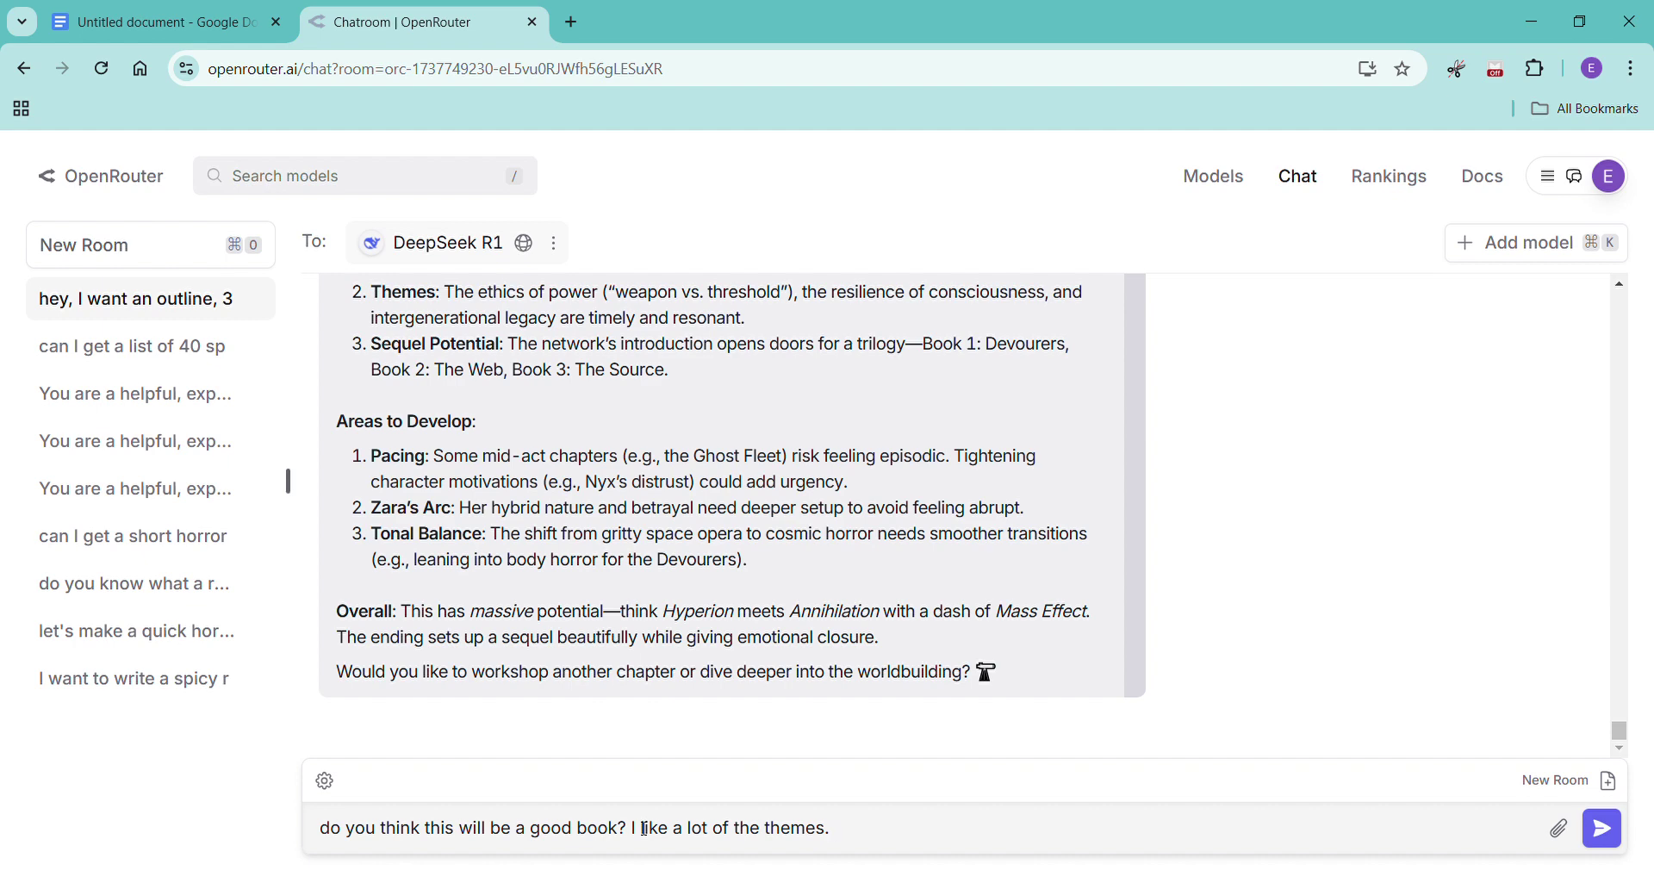
type("ust want to know your ")
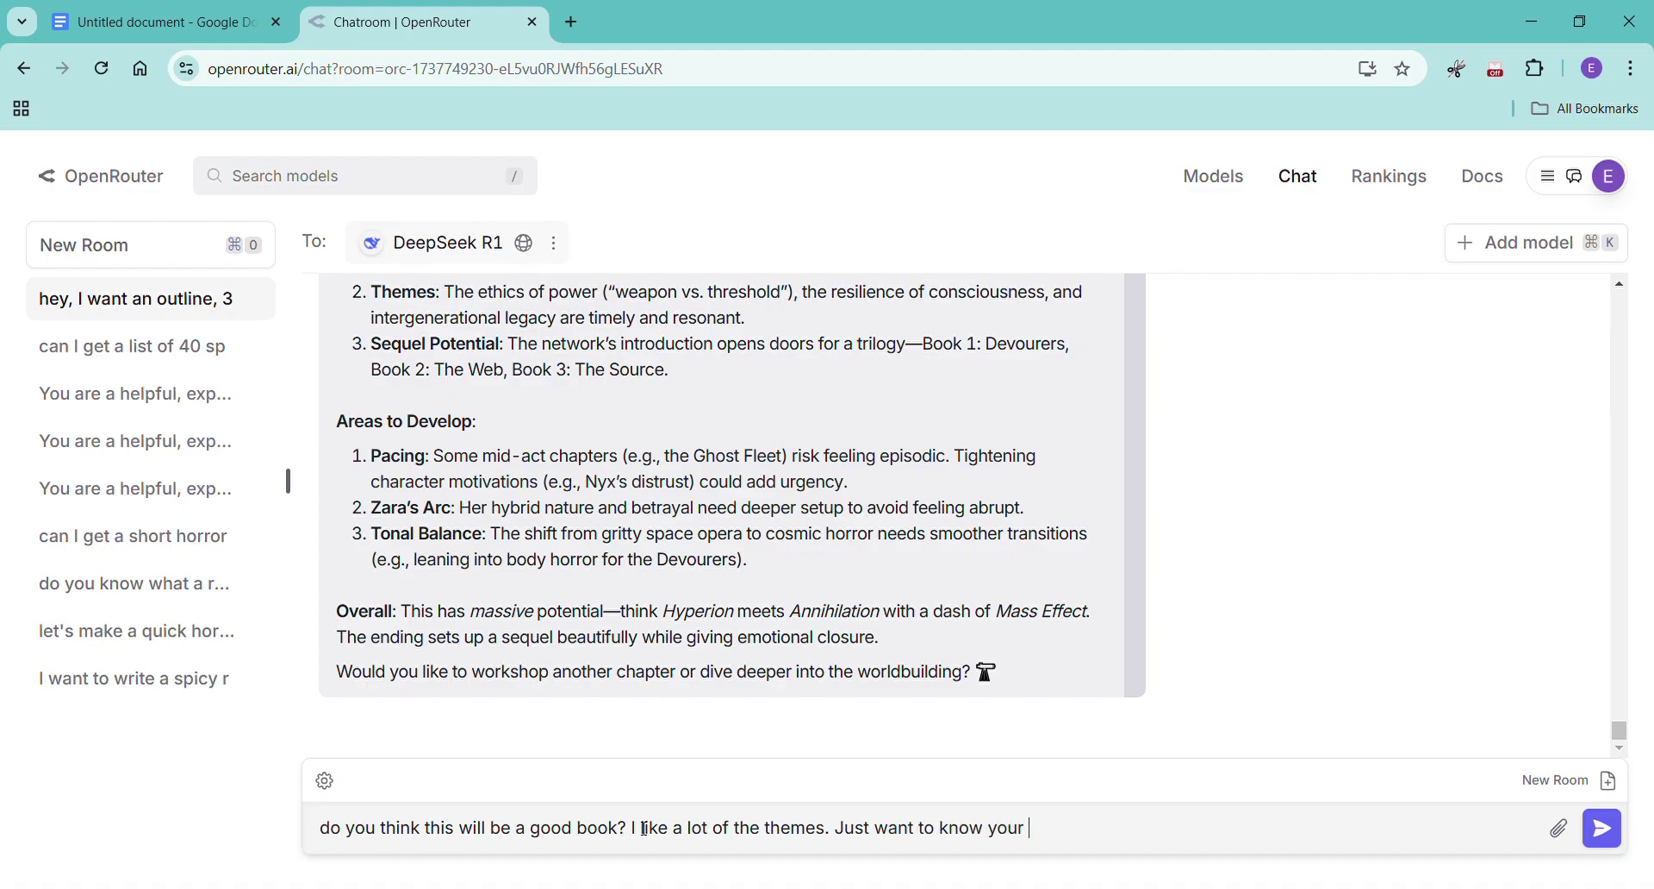
type("thoughts about it.")
key("Return")
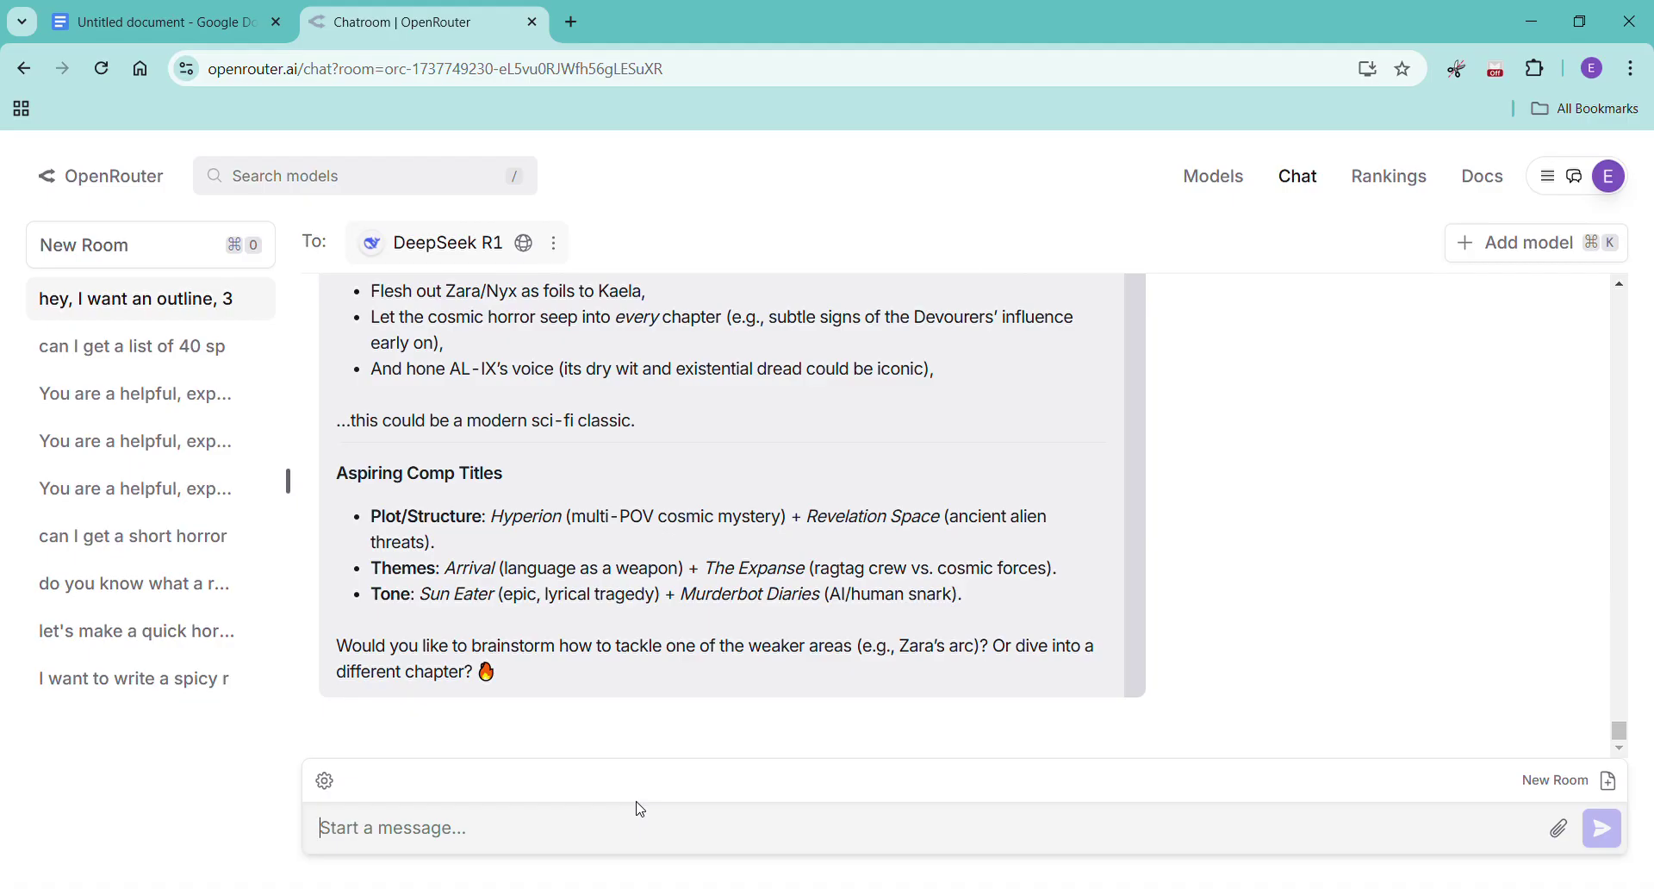
Ask DeepSeek R1 "can you give me an updated outline addressing those weaknesses?".
type("can you g")
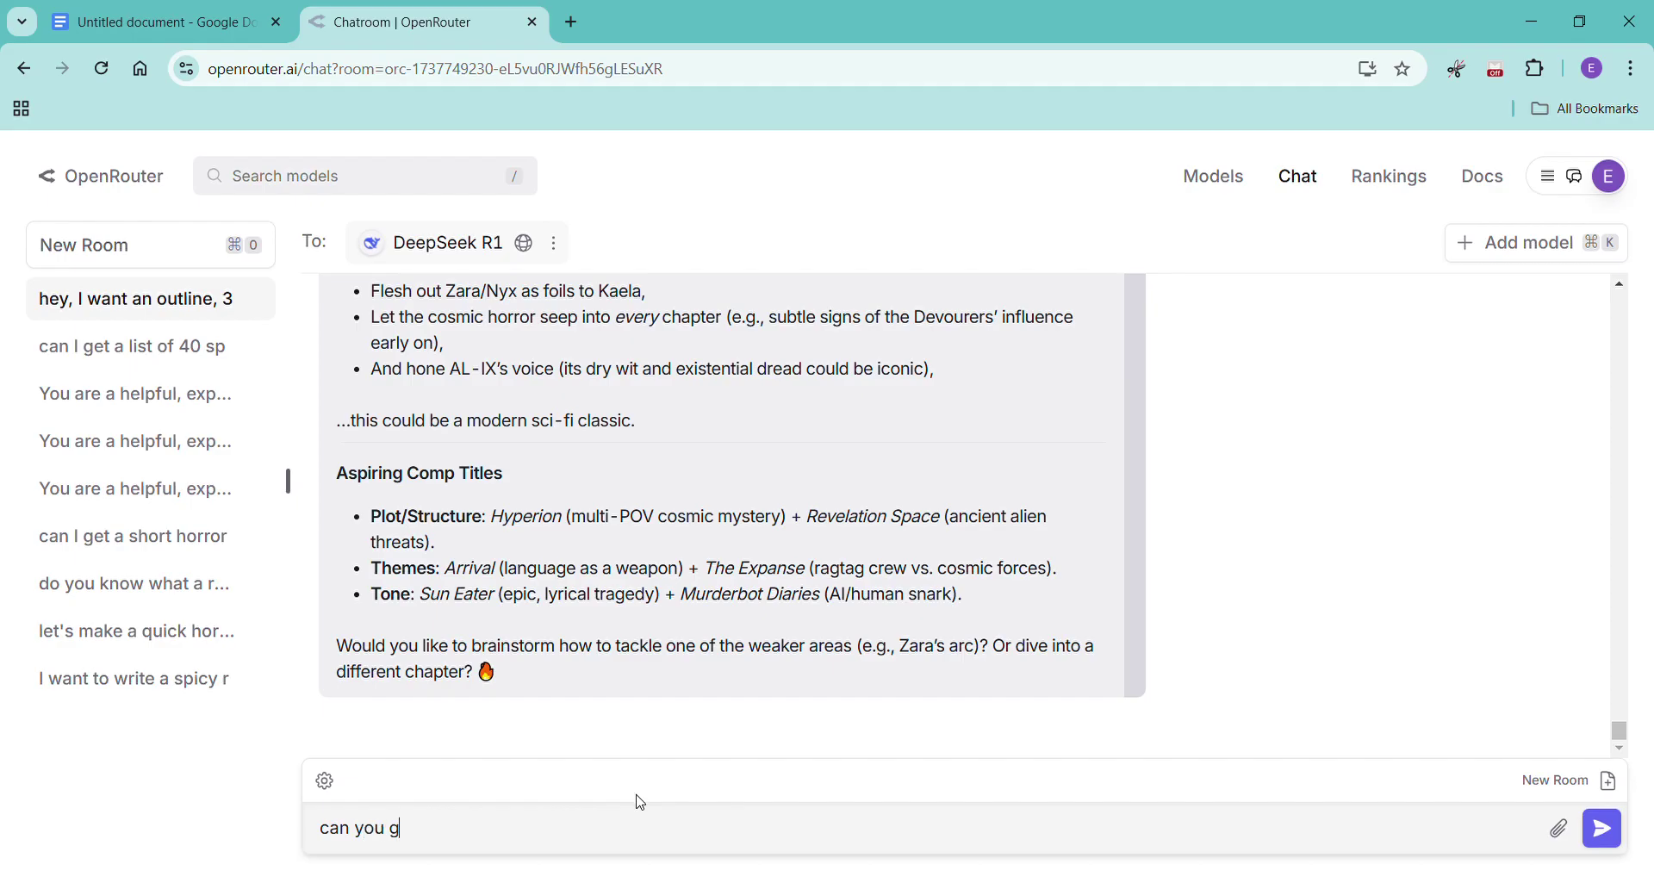
type("ive me an updated outline ")
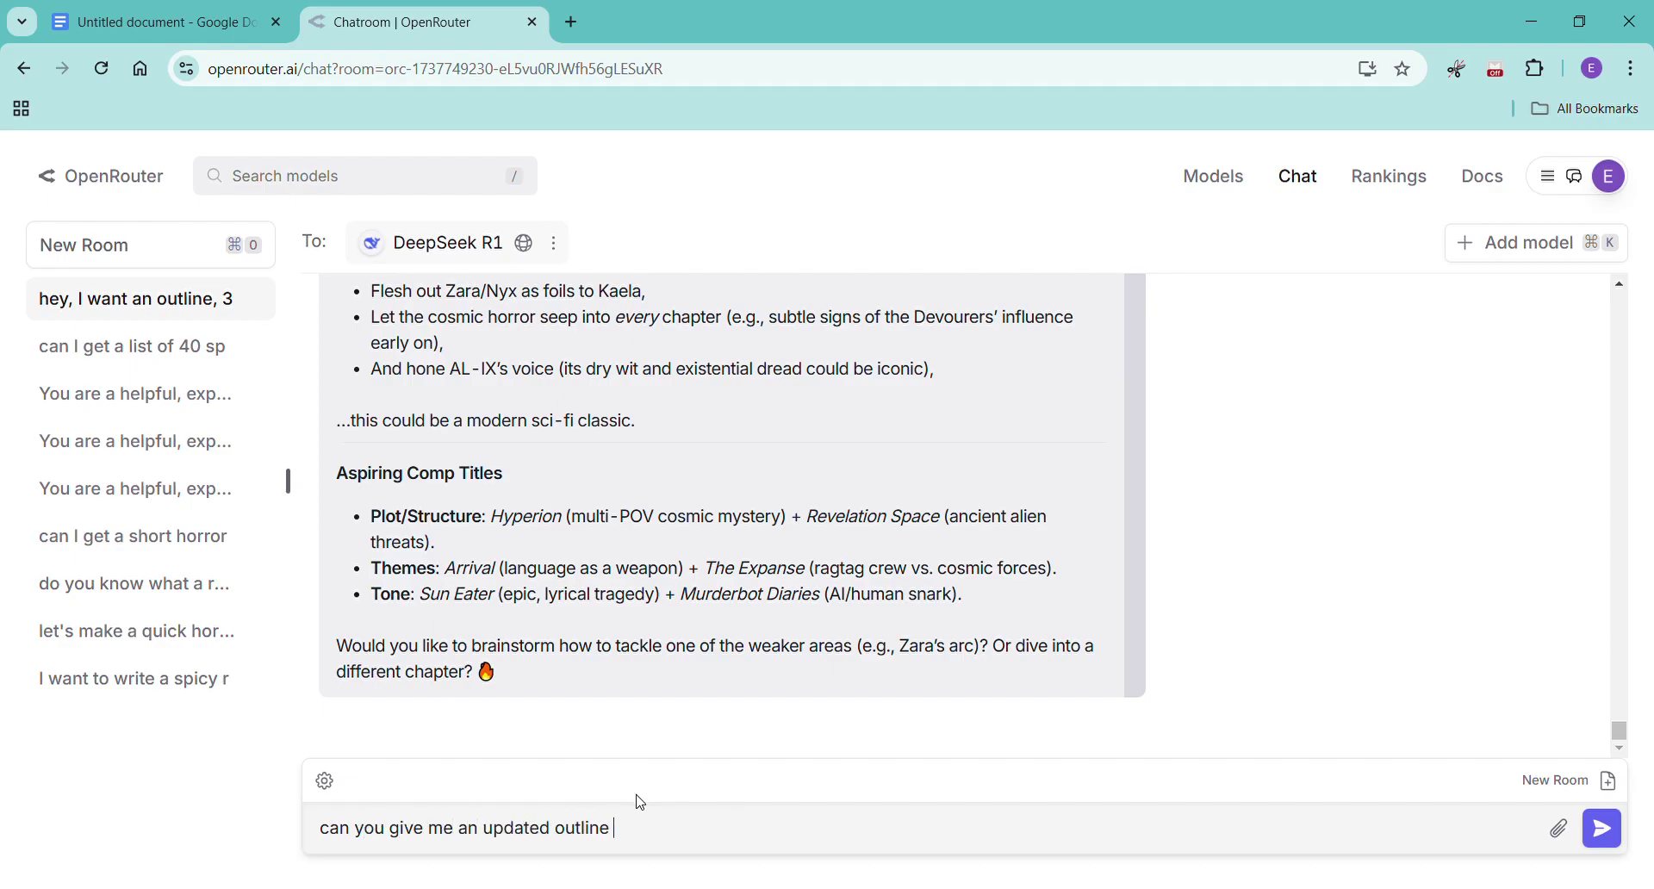
type("addressing those weaknesses?")
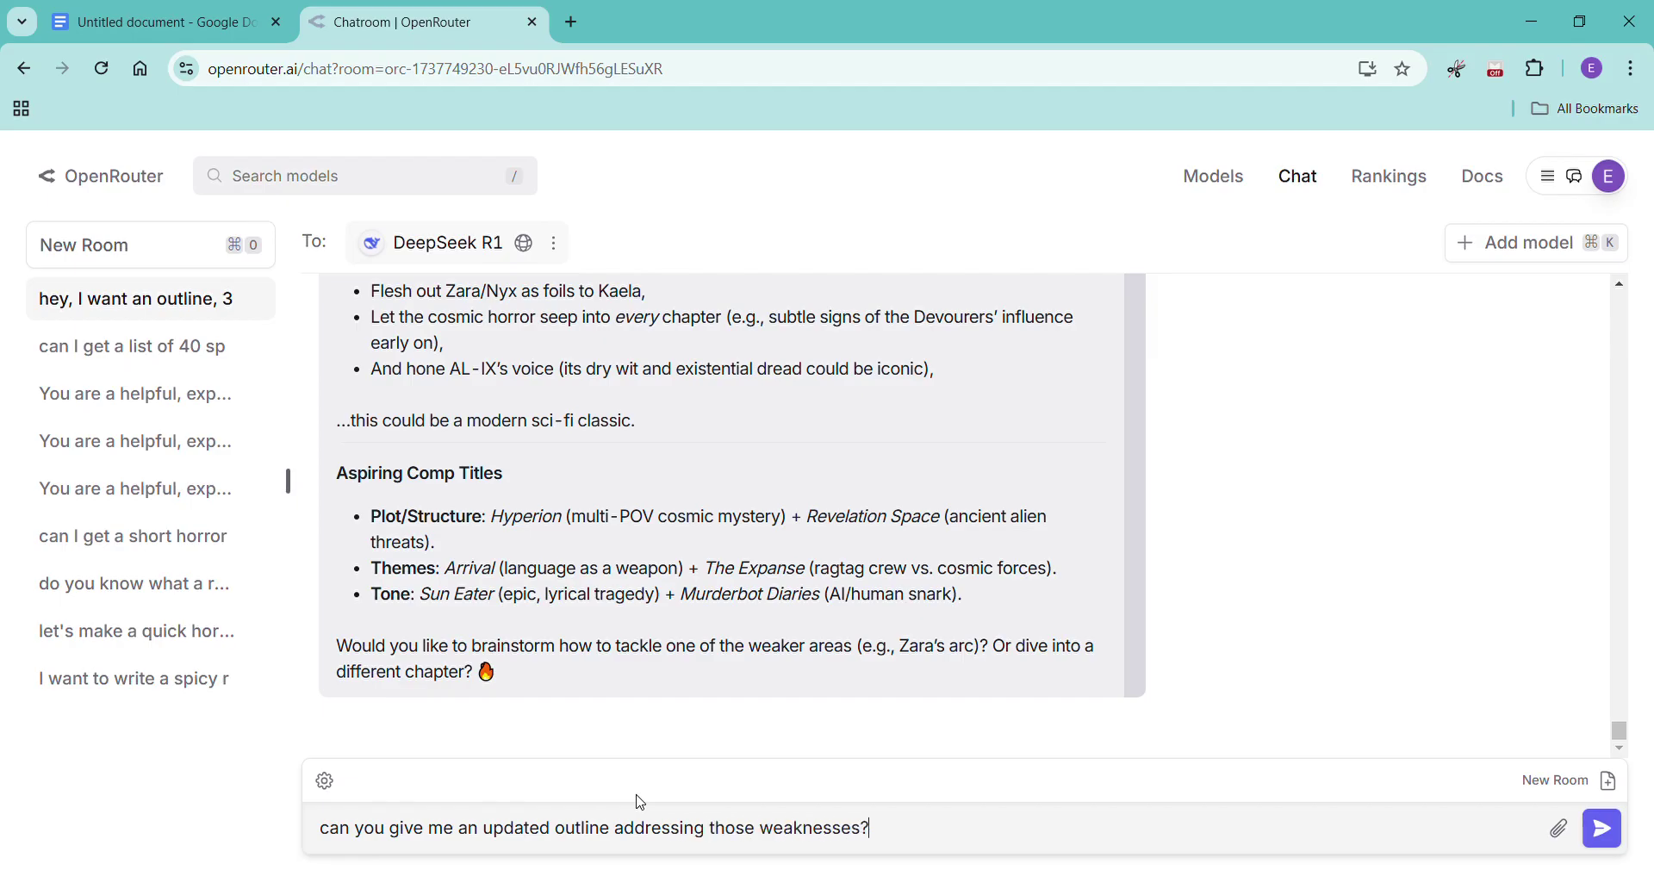
key("Return")
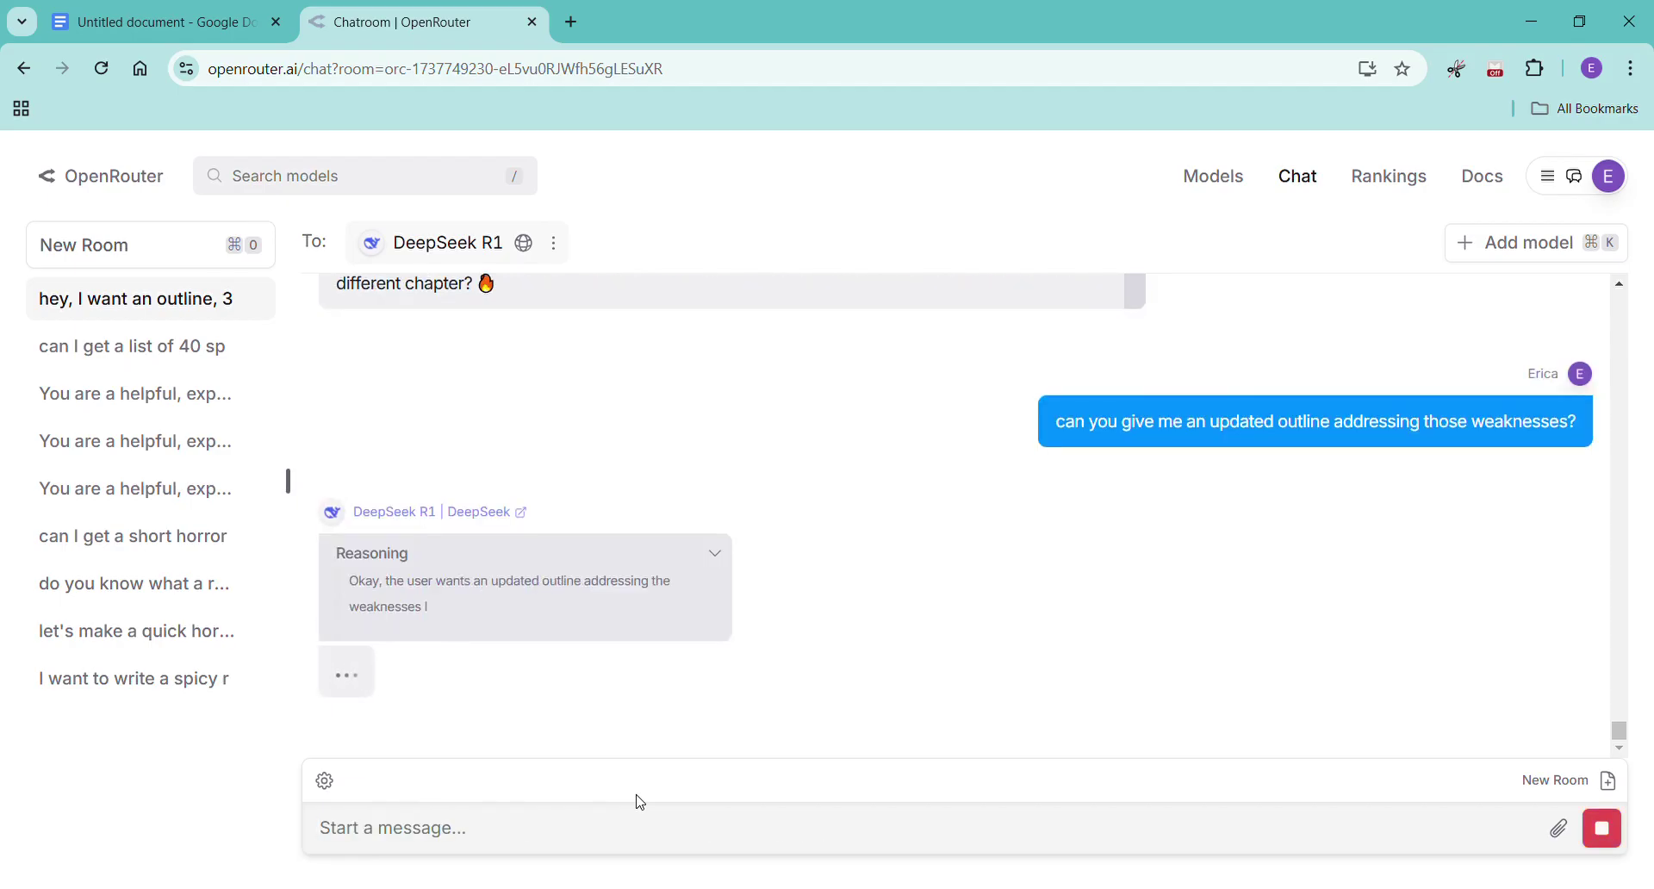